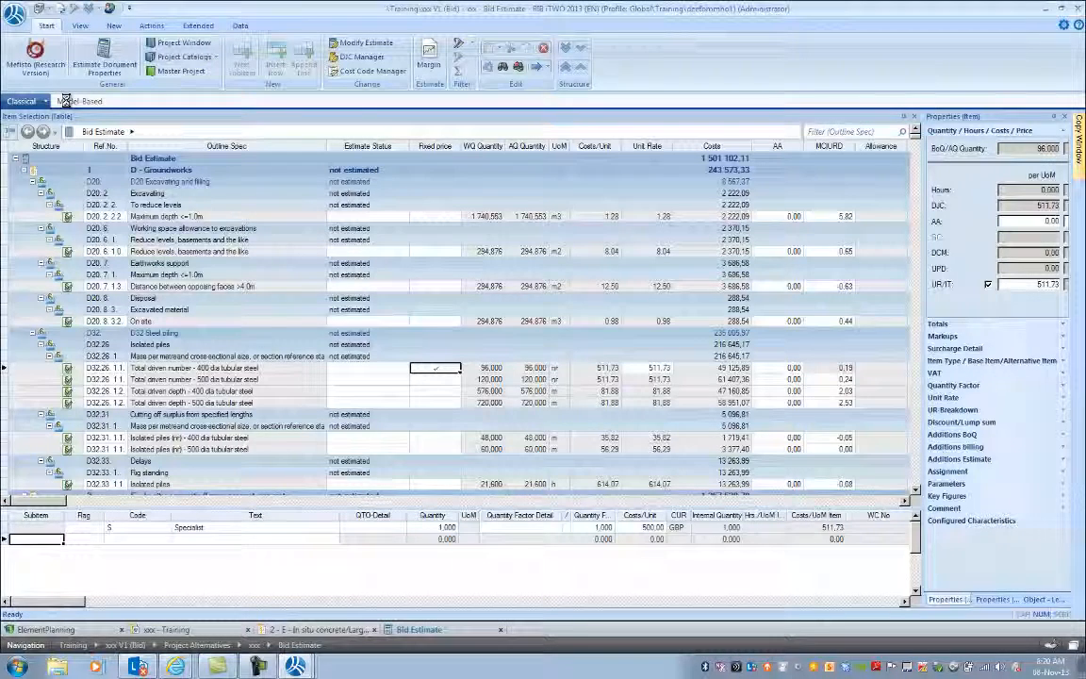
# Show the Bid Estimate in the Model-Based layout, view the steel piling items with their 3D objects, and close the estimate.
pyautogui.click(65, 101)
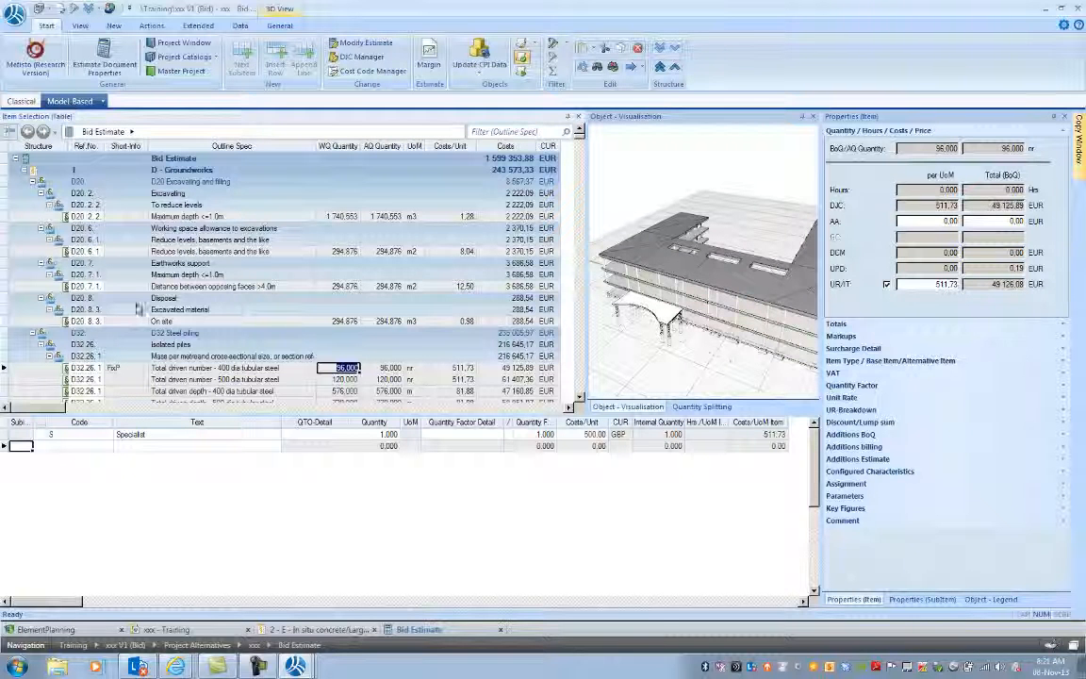
pyautogui.click(201, 380)
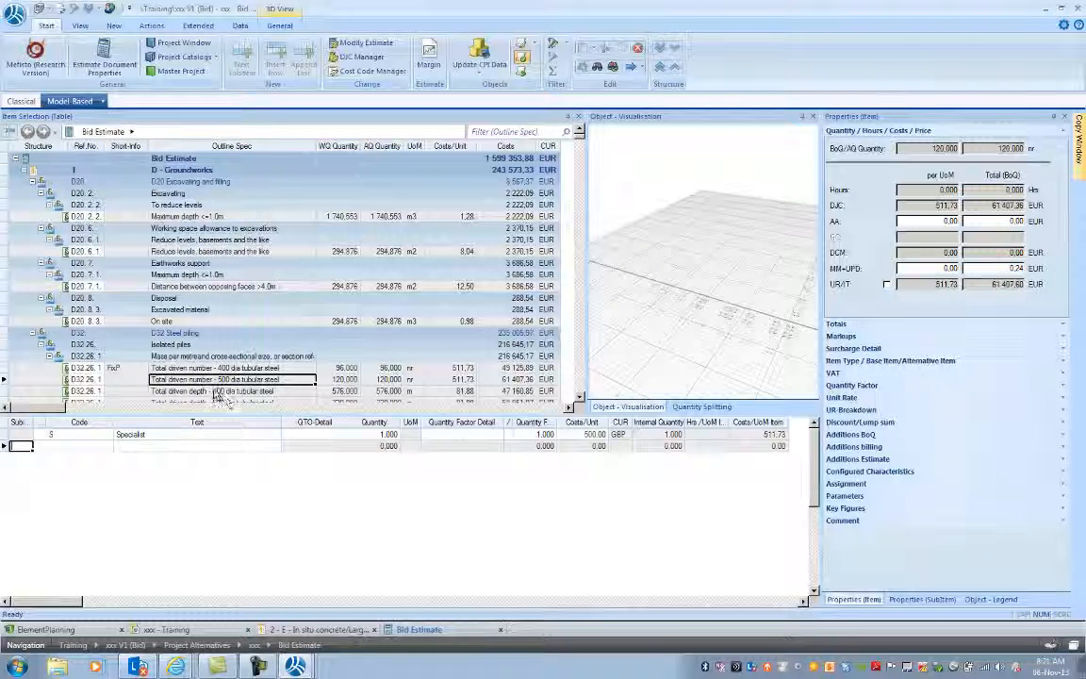
pyautogui.click(227, 392)
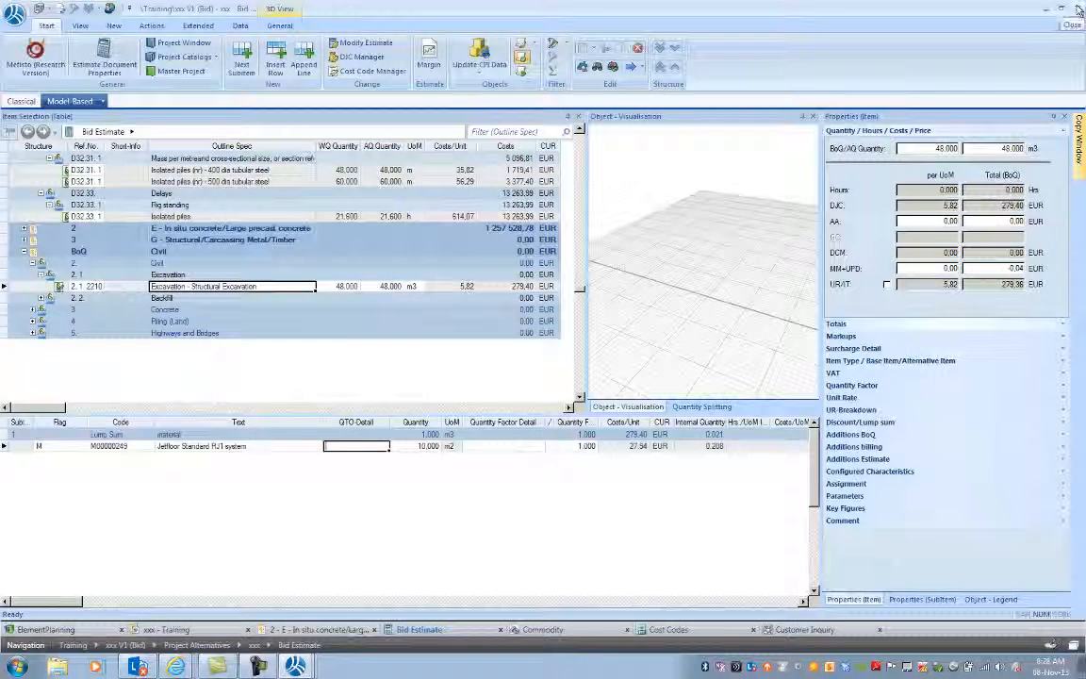
pyautogui.click(1079, 9)
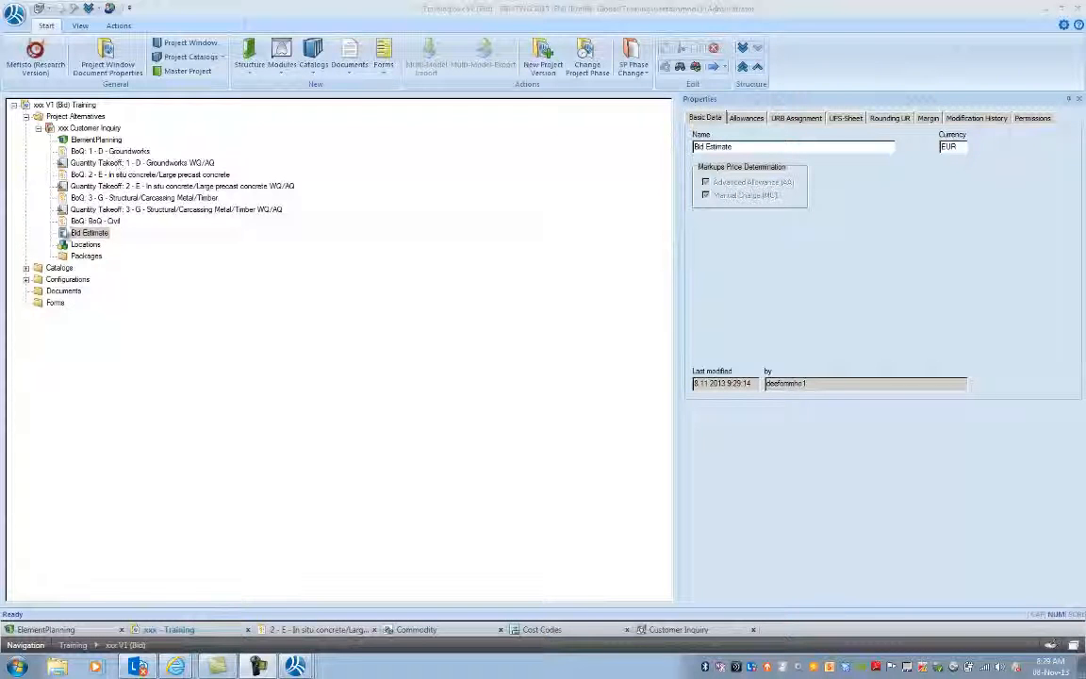
# Create a new Work Item Allocation under the xxx Customer Inquiry project alternative.
pyautogui.click(94, 128)
pyautogui.rightClick(97, 129)
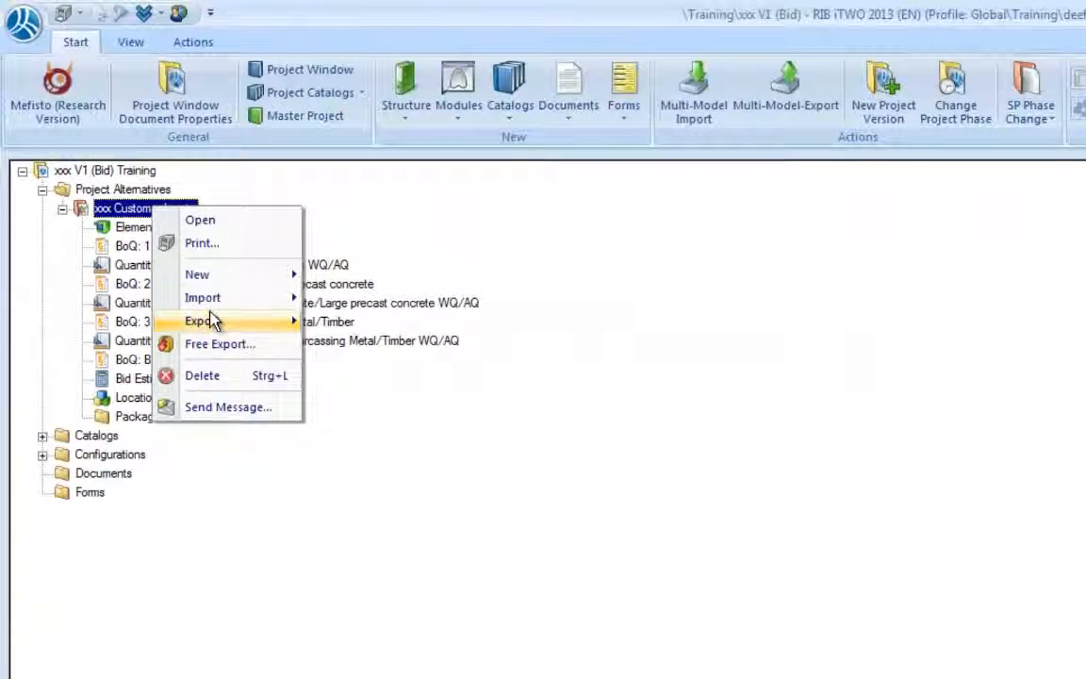
pyautogui.moveTo(213, 321)
pyautogui.moveTo(219, 277)
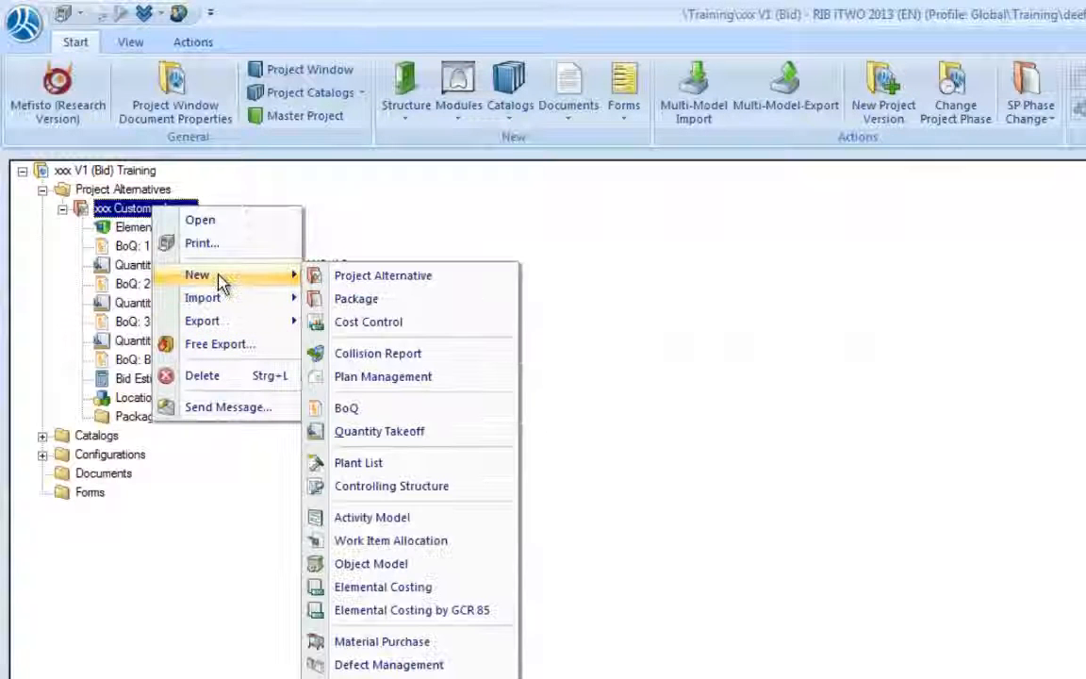
pyautogui.click(364, 542)
pyautogui.click(833, 584)
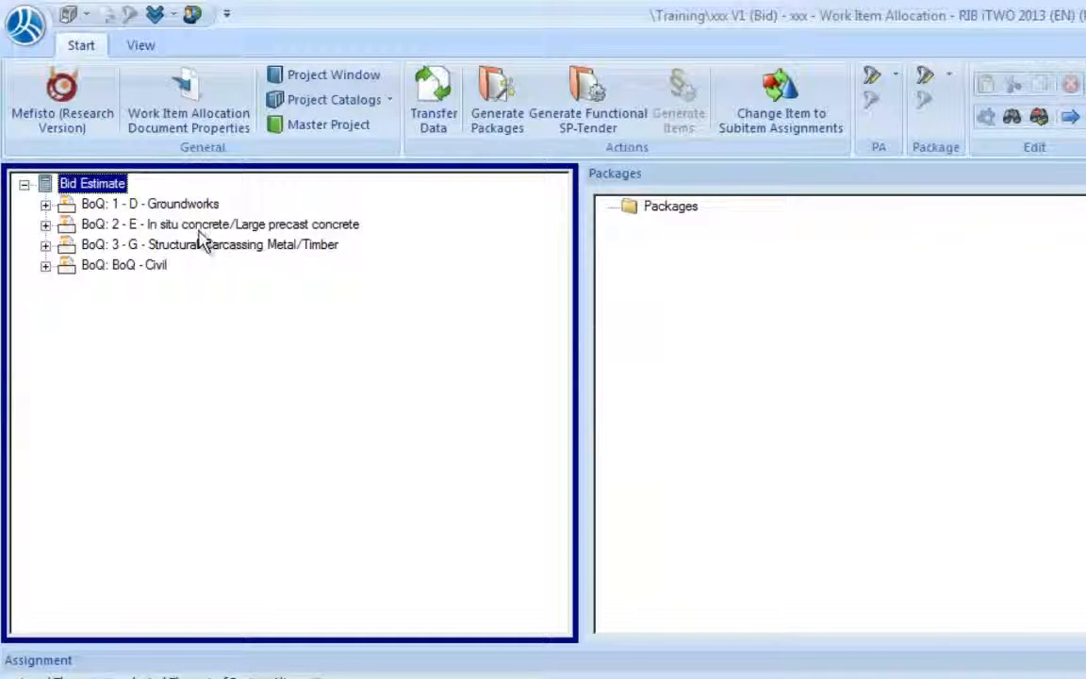
# Start generating packages for section 4 Piling (Land) of BoQ - Civil, using Free Selection of Criteria.
pyautogui.click(46, 245)
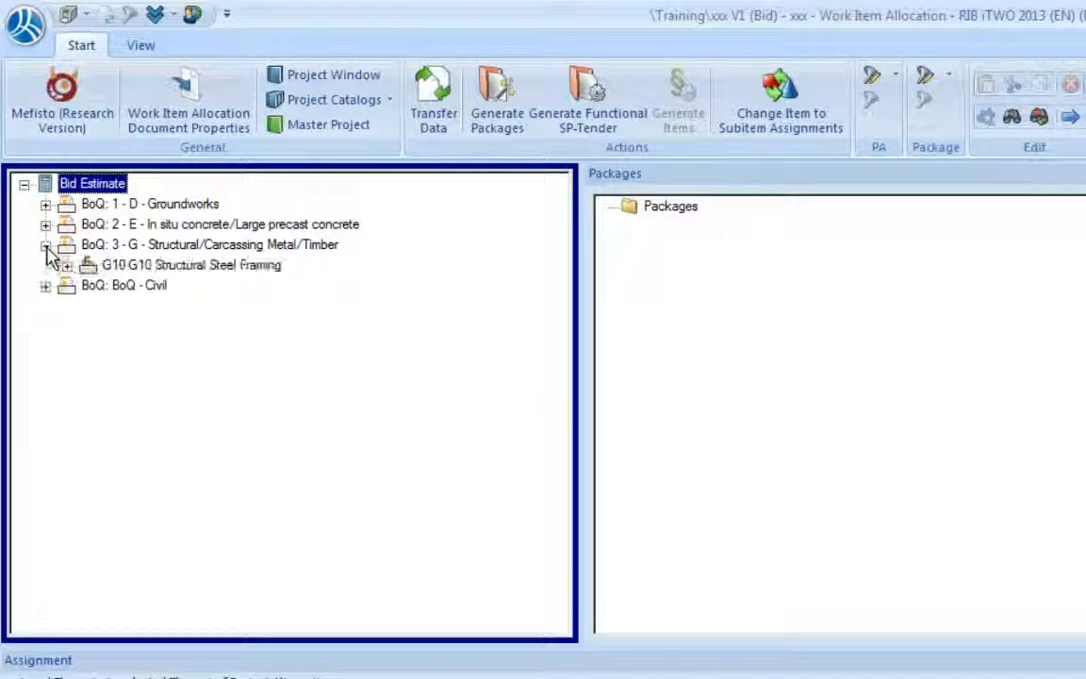
pyautogui.click(67, 265)
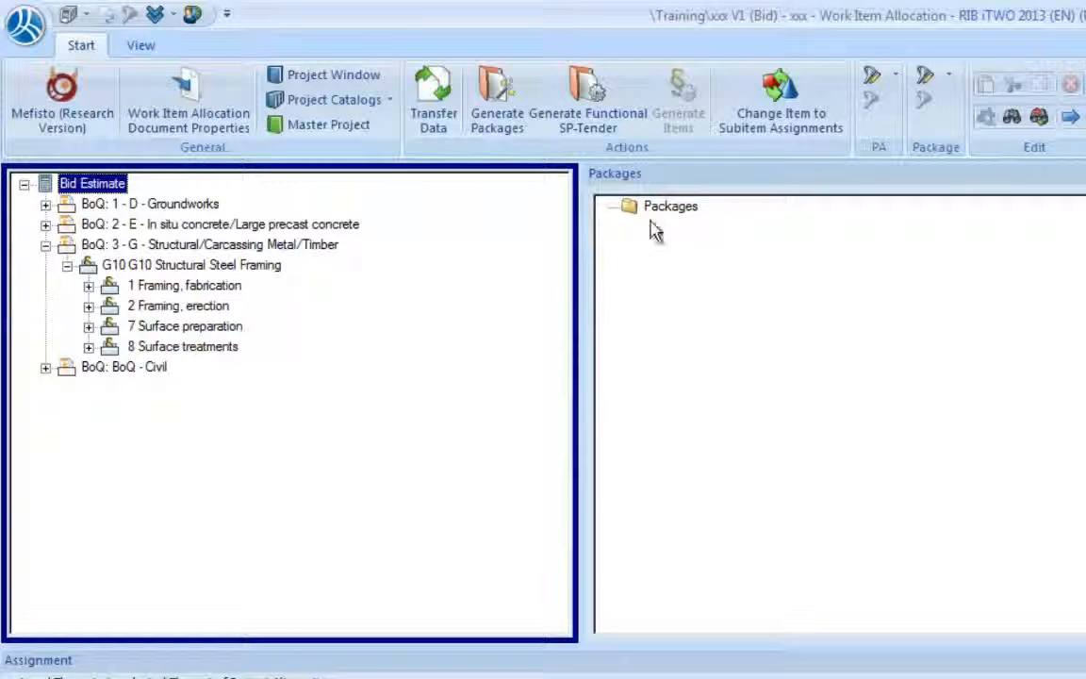
pyautogui.click(45, 367)
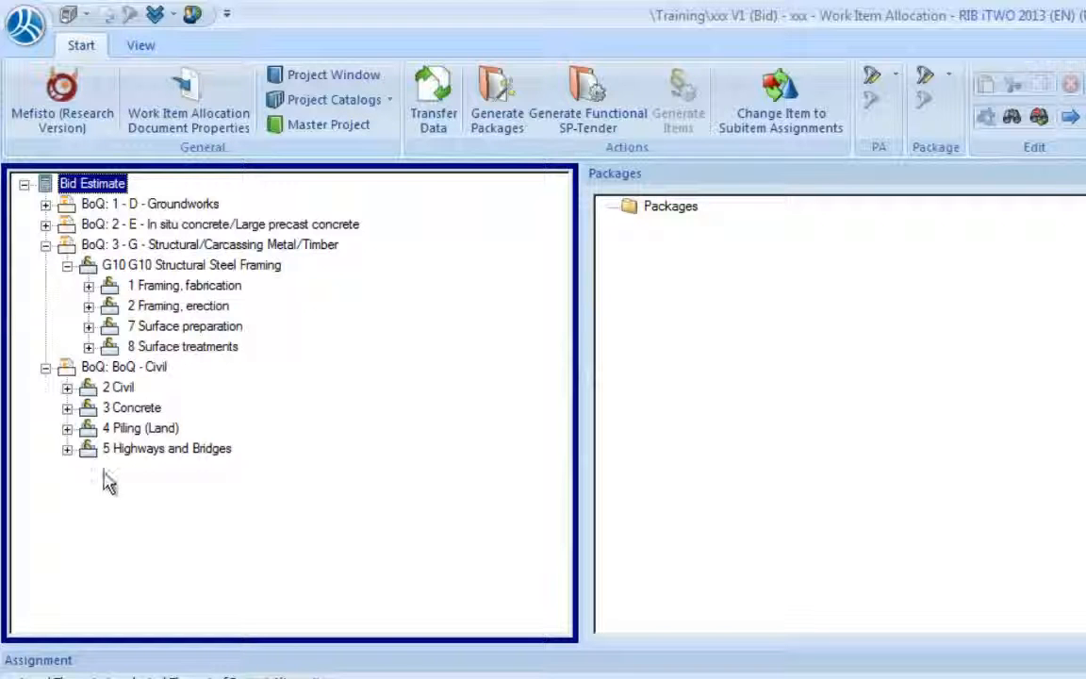
pyautogui.click(134, 430)
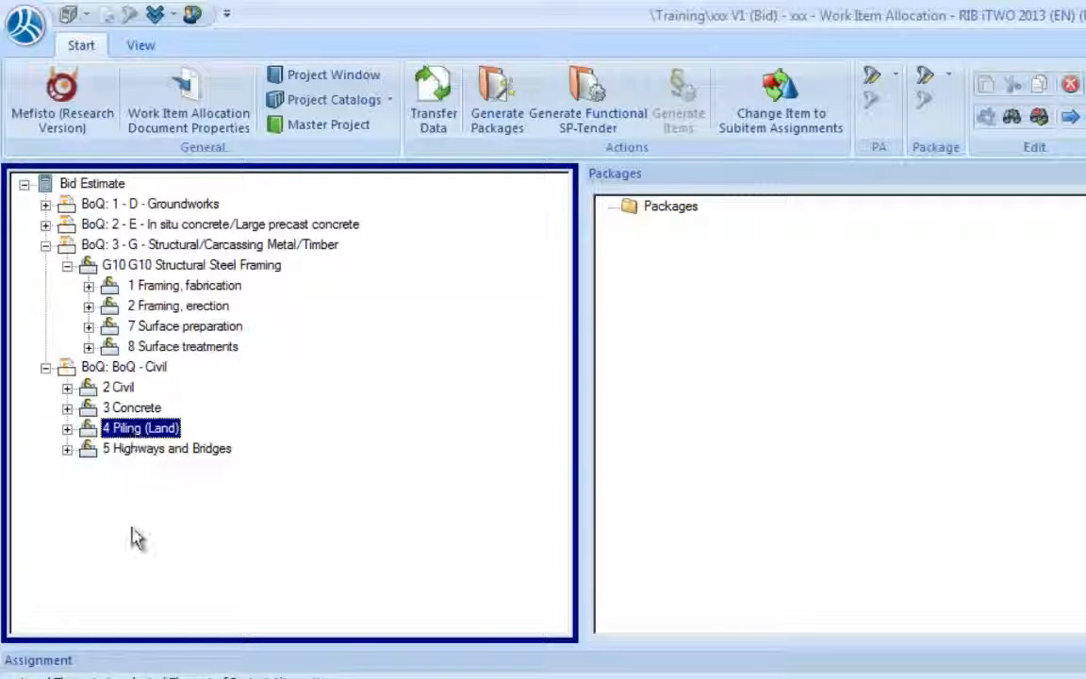
pyautogui.click(497, 123)
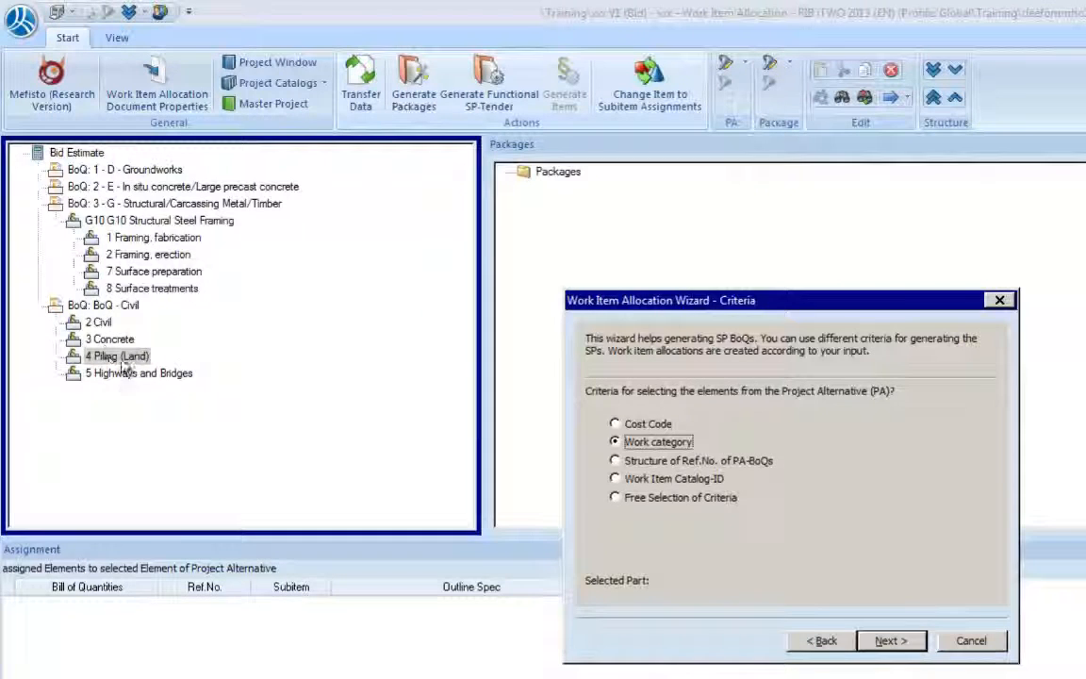
pyautogui.click(616, 499)
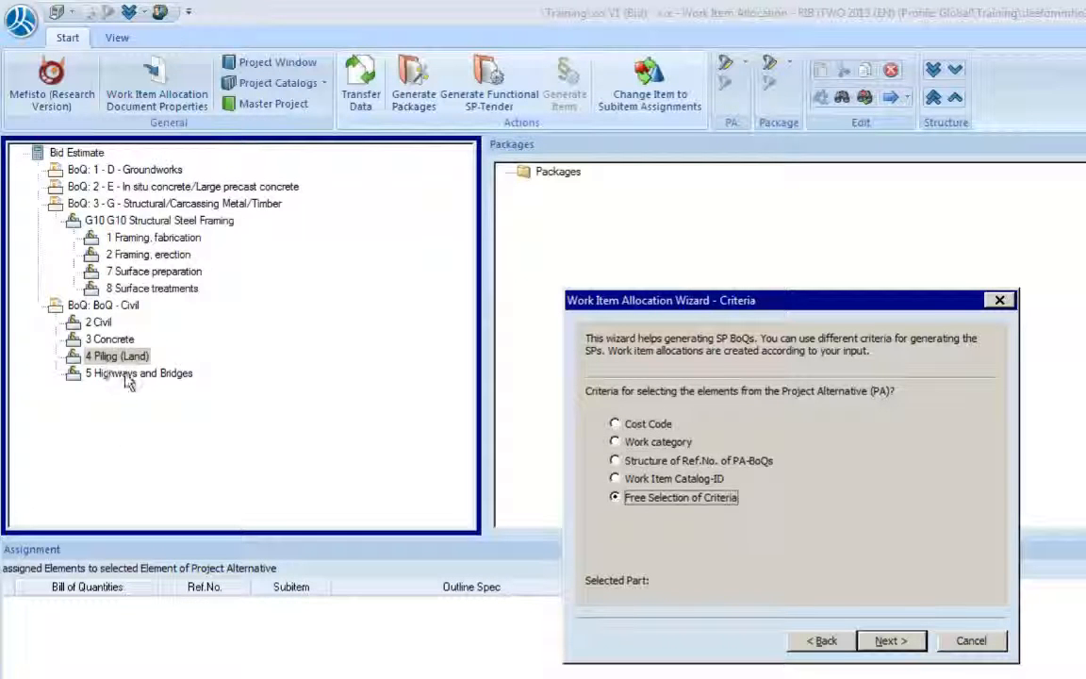
pyautogui.click(889, 642)
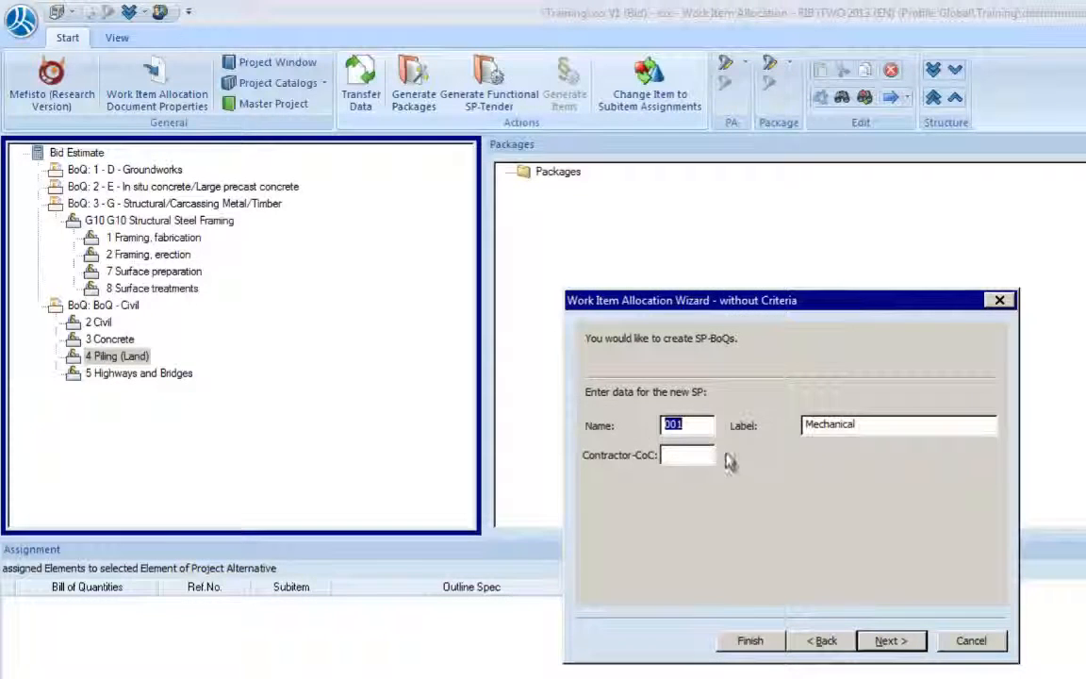
# Label the new package Piling and assign S Specialist as its contractor cost code.
pyautogui.moveTo(866, 426); pyautogui.dragTo(789, 426)
pyautogui.write('Piling')
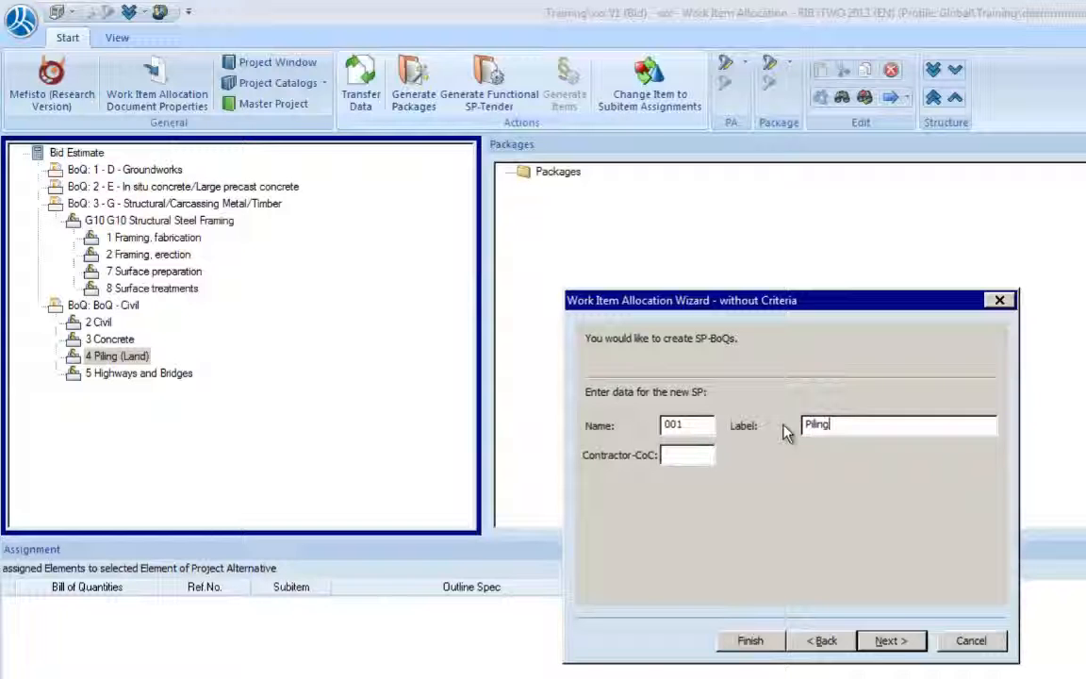
pyautogui.doubleClick(685, 457)
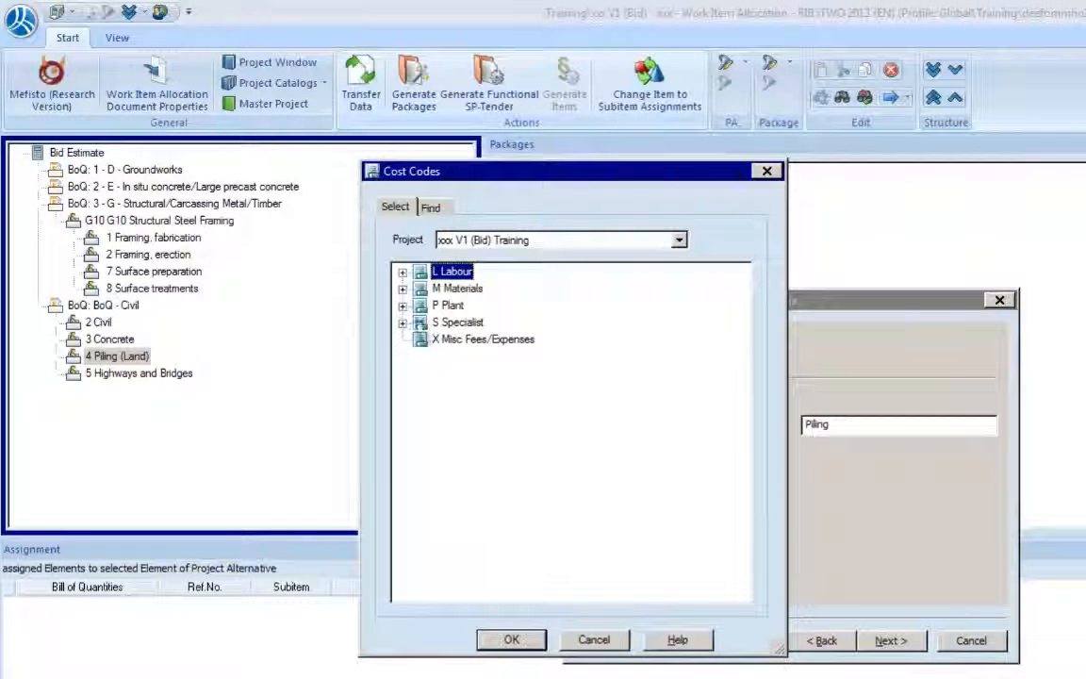
pyautogui.click(443, 322)
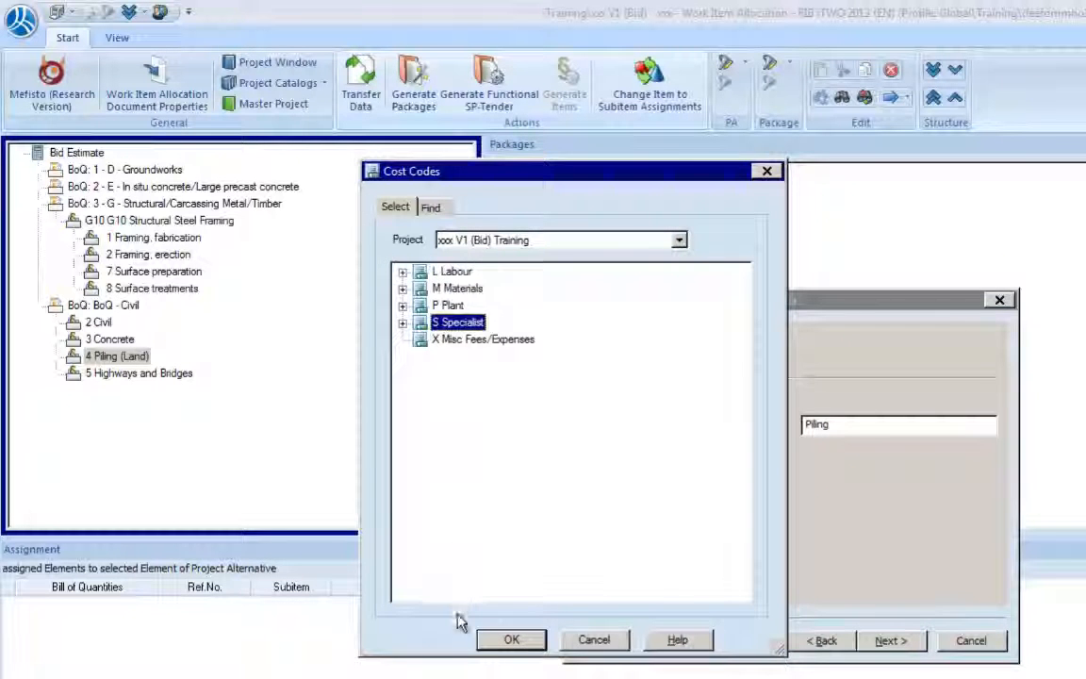
pyautogui.click(513, 641)
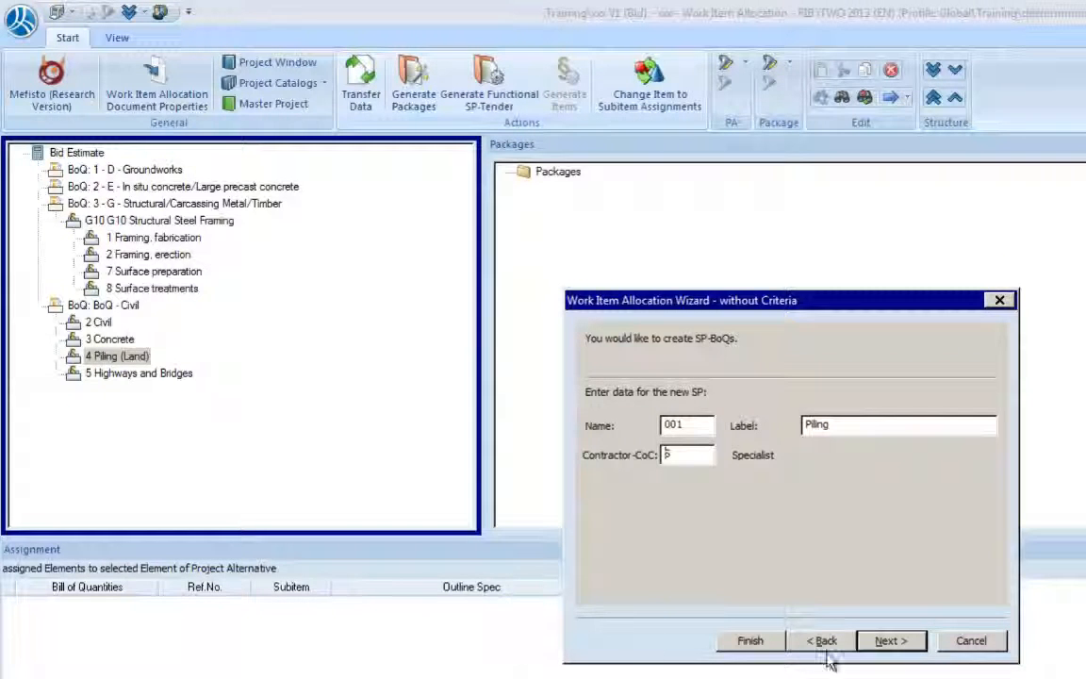
# Limit the package to the selected Piling (Land) area and generate it with Copy and assign in the Inquiry phase.
pyautogui.click(892, 641)
pyautogui.click(617, 427)
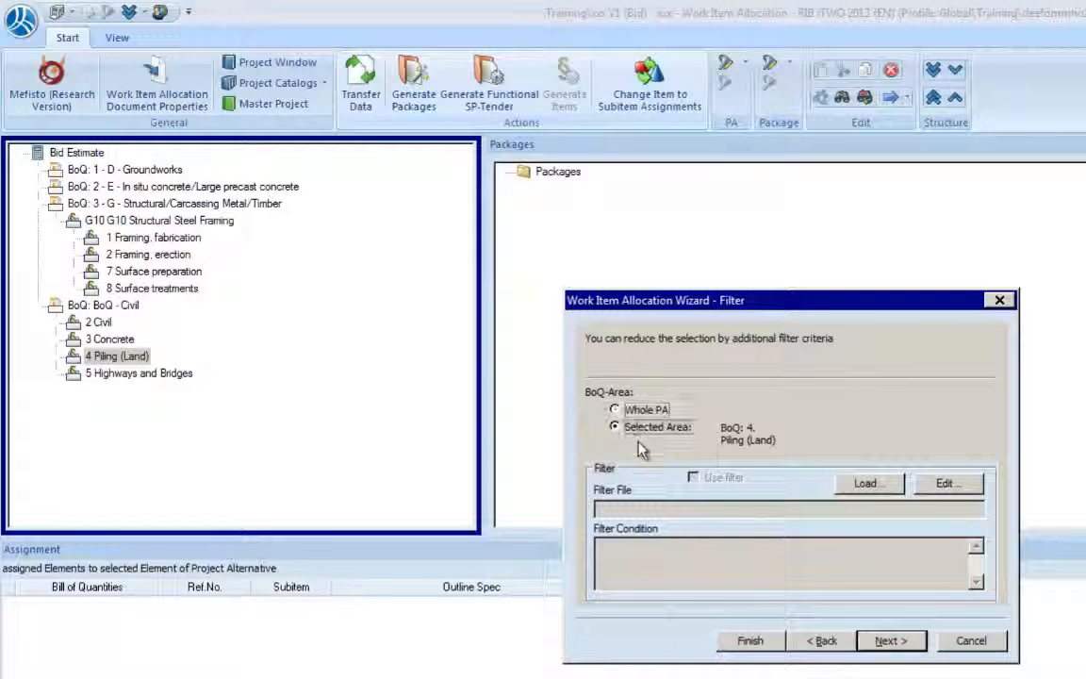
pyautogui.click(886, 643)
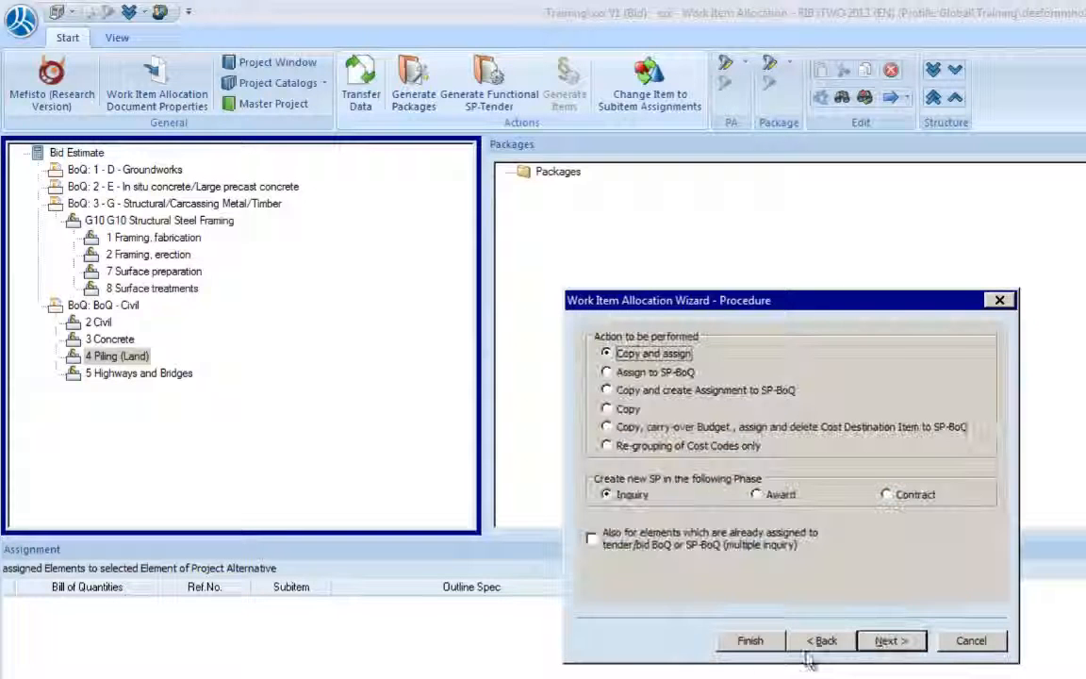
pyautogui.click(749, 643)
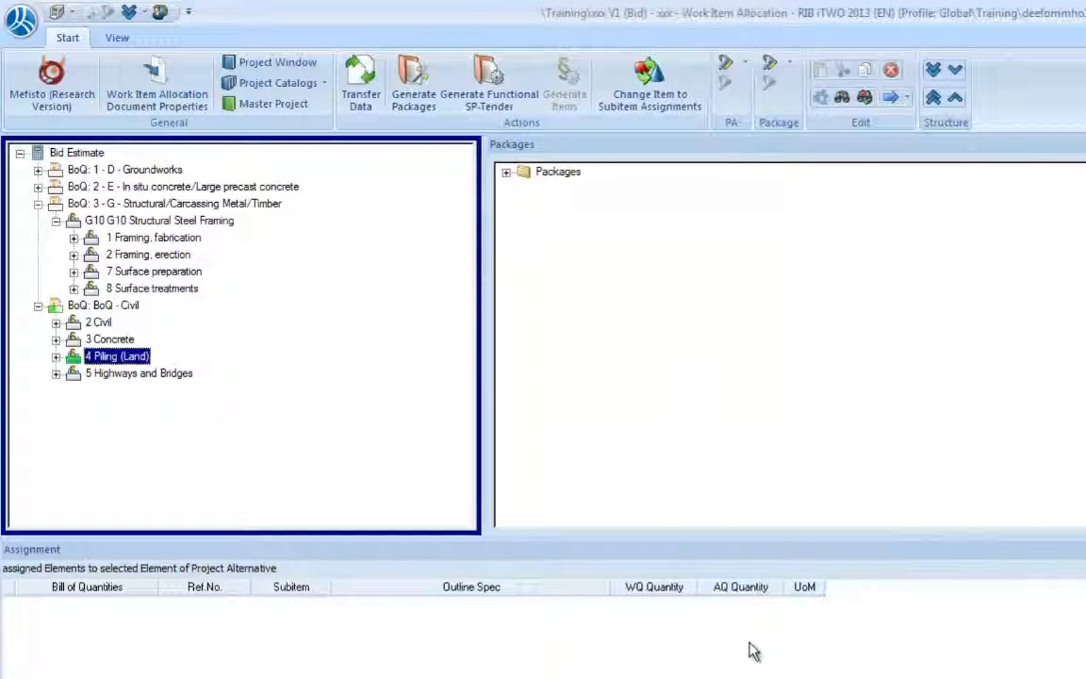
# Examine the contents of the generated Piling package and the allocated items under 4 Piling (Land).
pyautogui.click(506, 173)
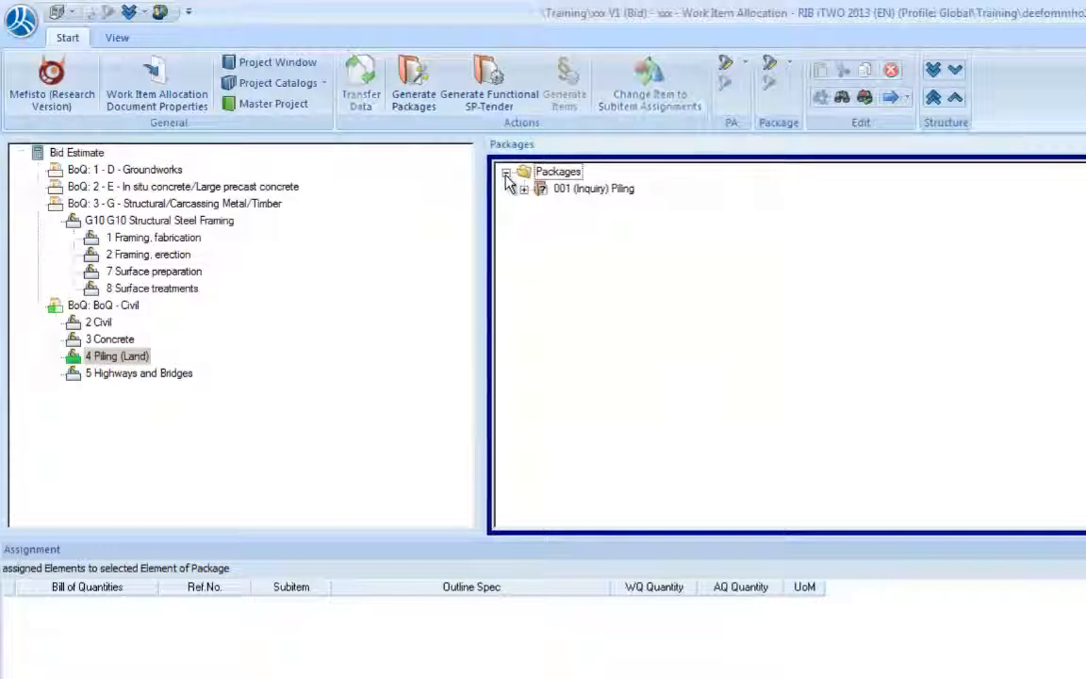
pyautogui.click(523, 190)
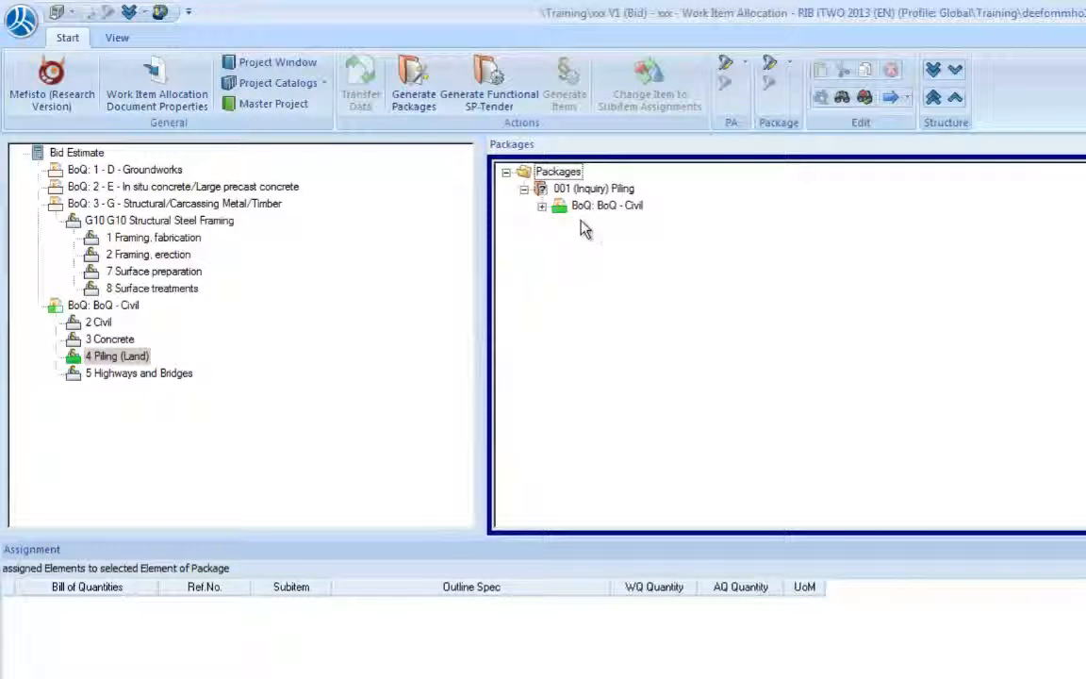
pyautogui.click(56, 359)
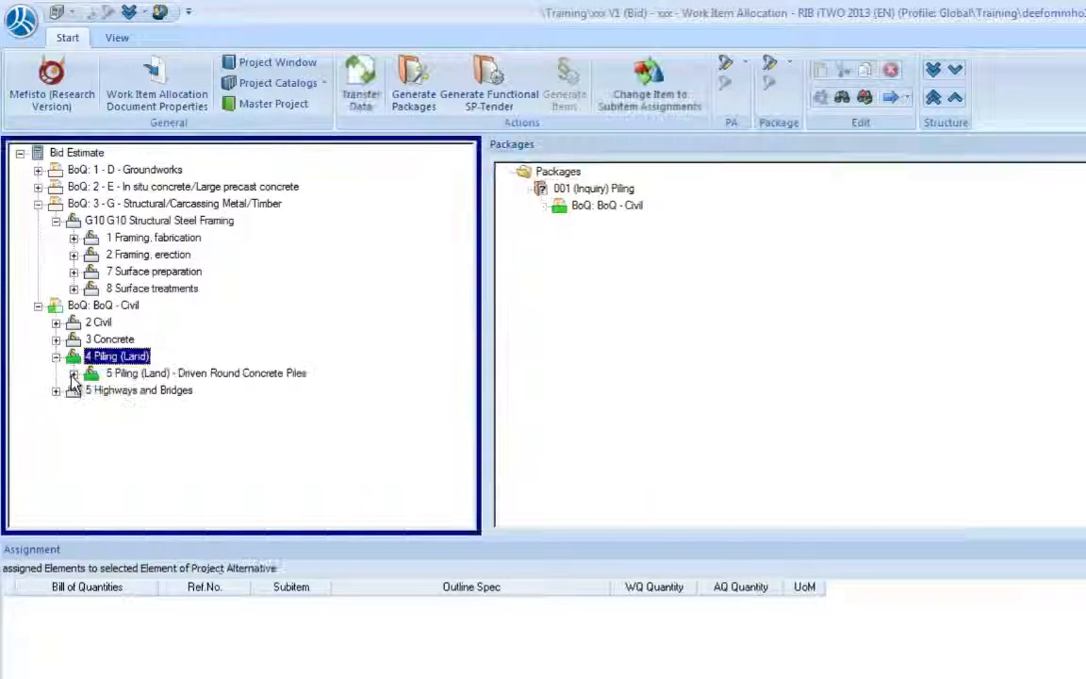
pyautogui.click(74, 374)
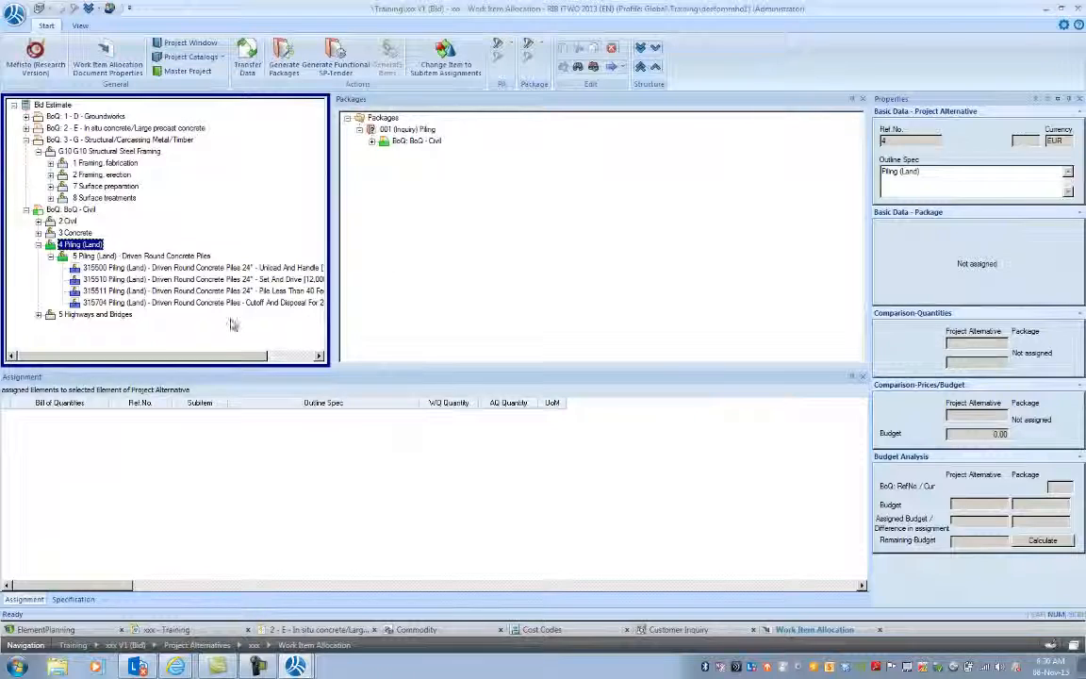
# Return to the project structure and open the Bidder Administration of the 001 Piling package.
pyautogui.click(167, 630)
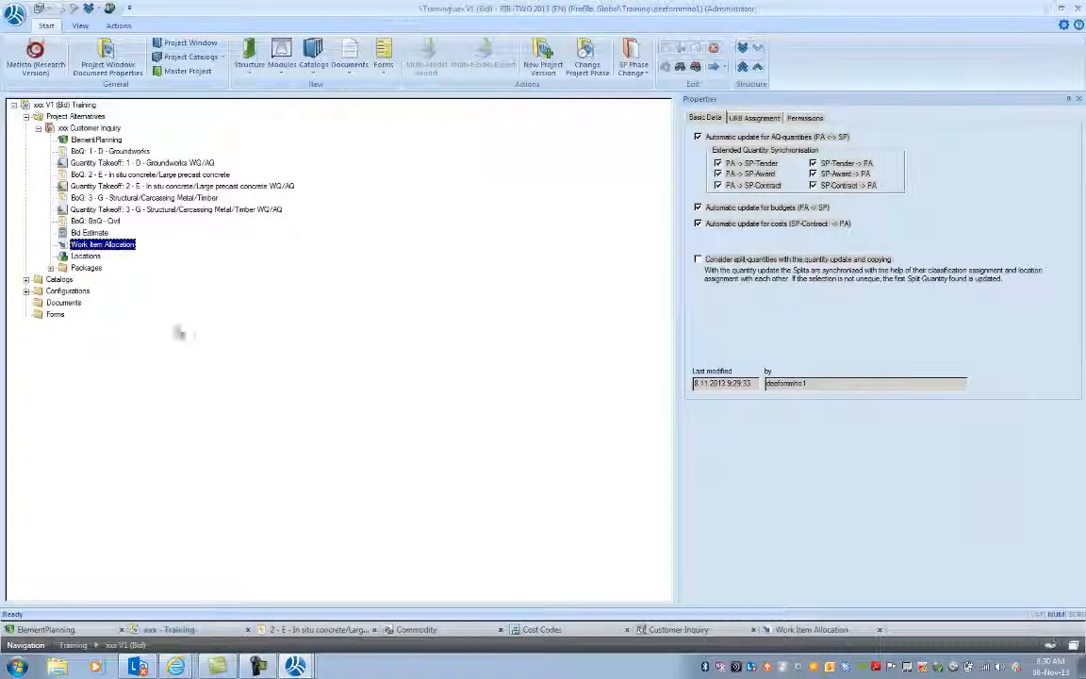
pyautogui.click(50, 268)
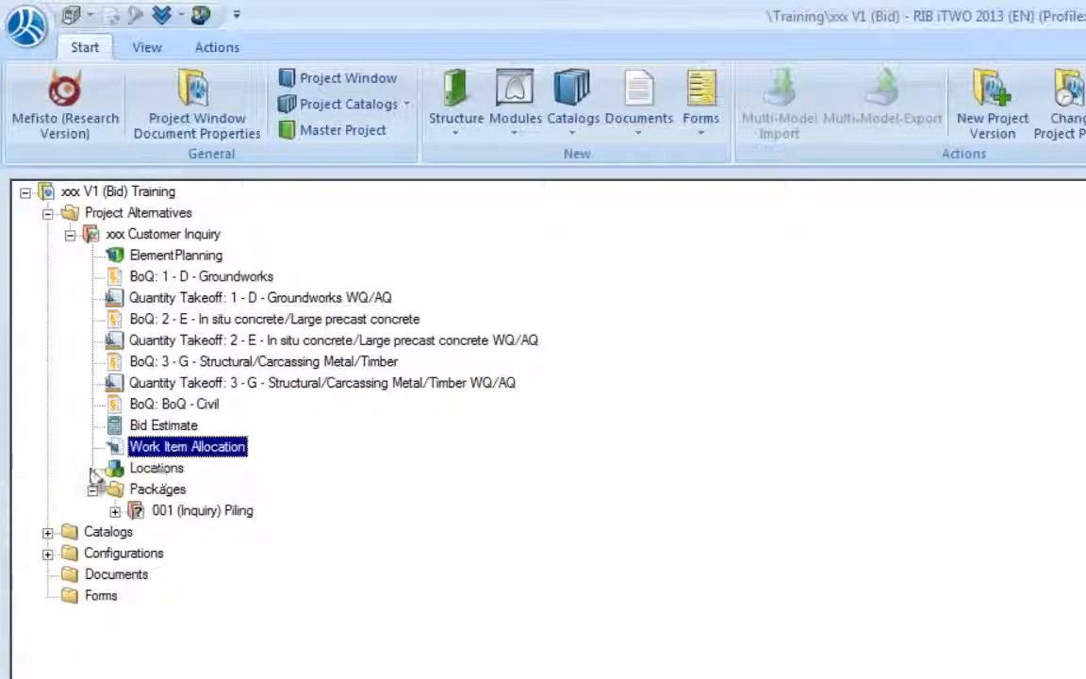
pyautogui.click(115, 510)
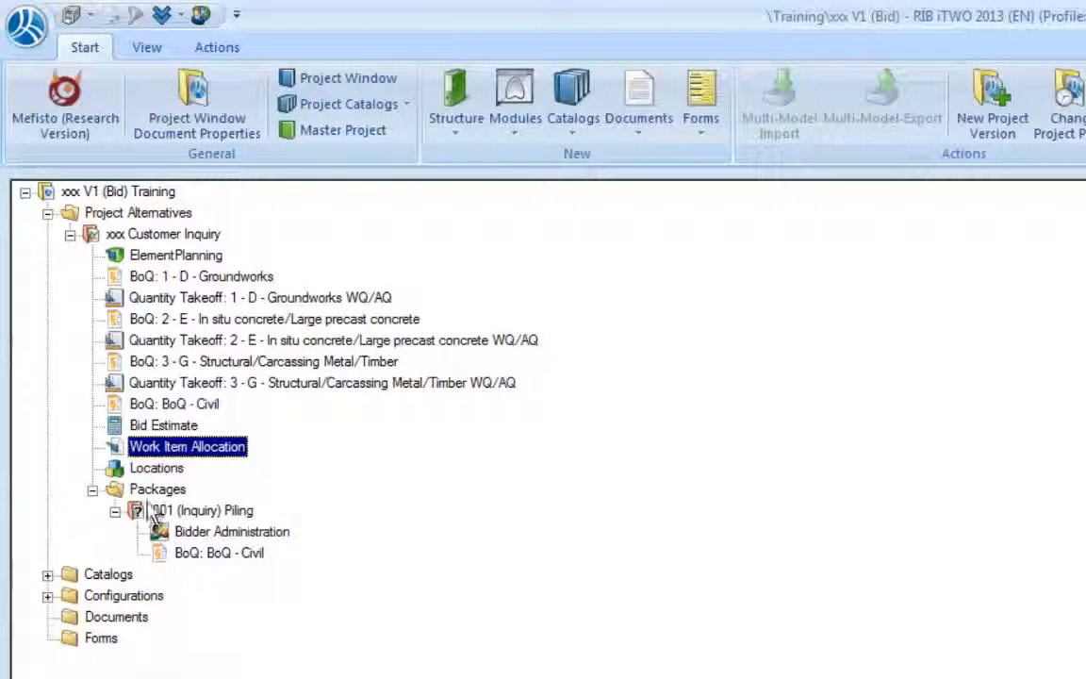
pyautogui.click(231, 534)
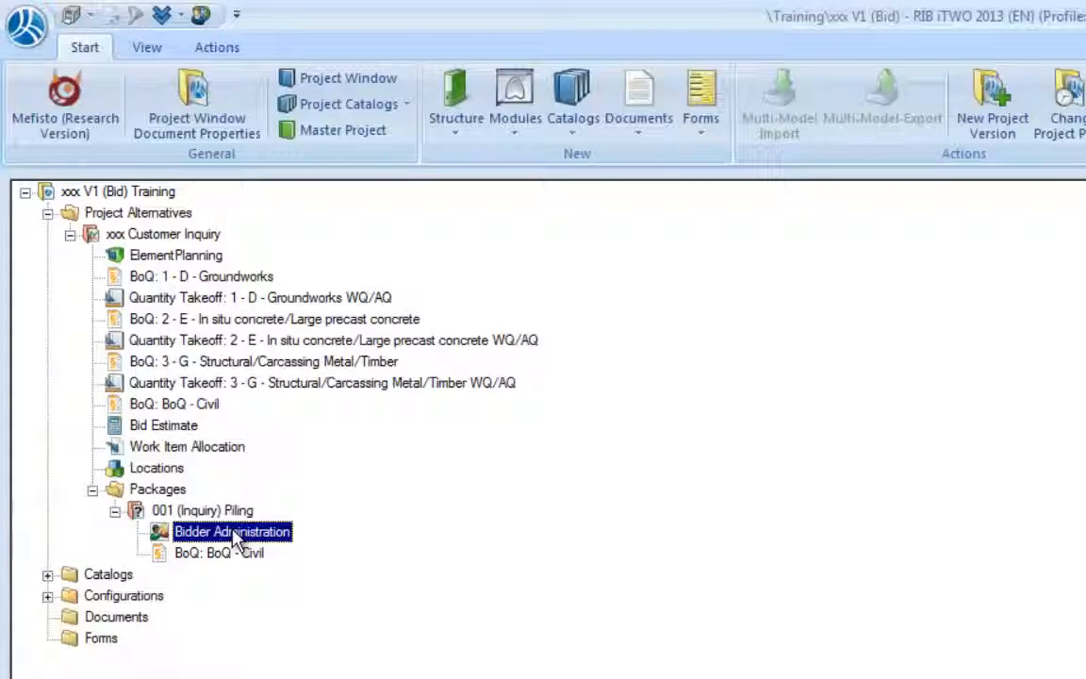
pyautogui.doubleClick(233, 534)
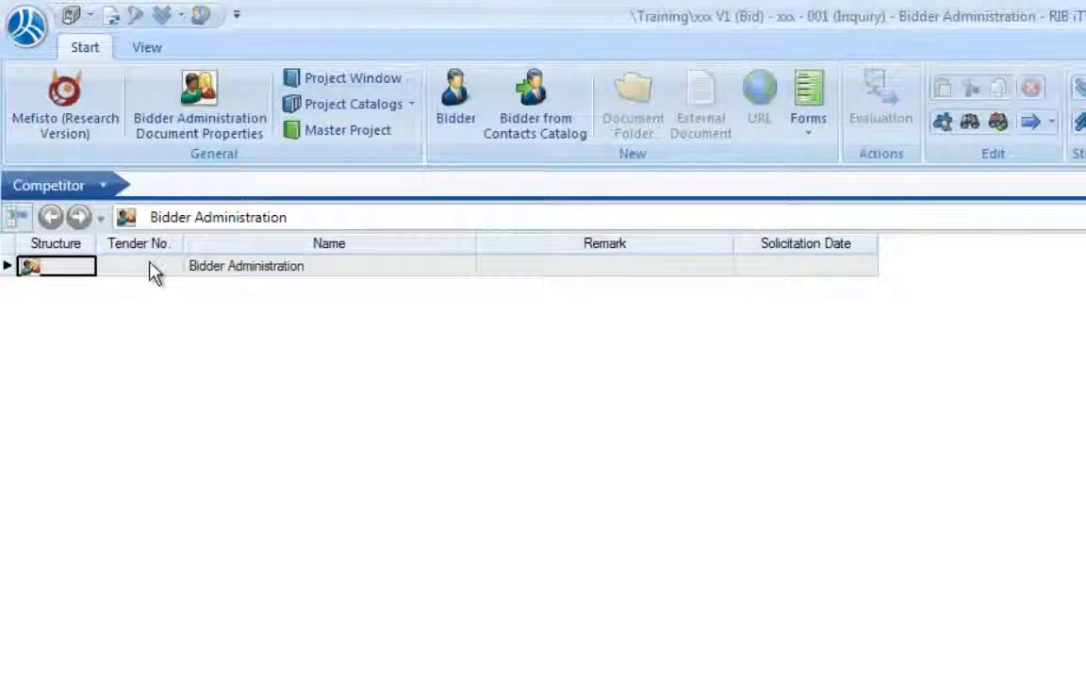
# Add Customer Company 01, Groundworks Ltd and Masonry Experts as bidders from the contacts catalog.
pyautogui.rightClick(151, 266)
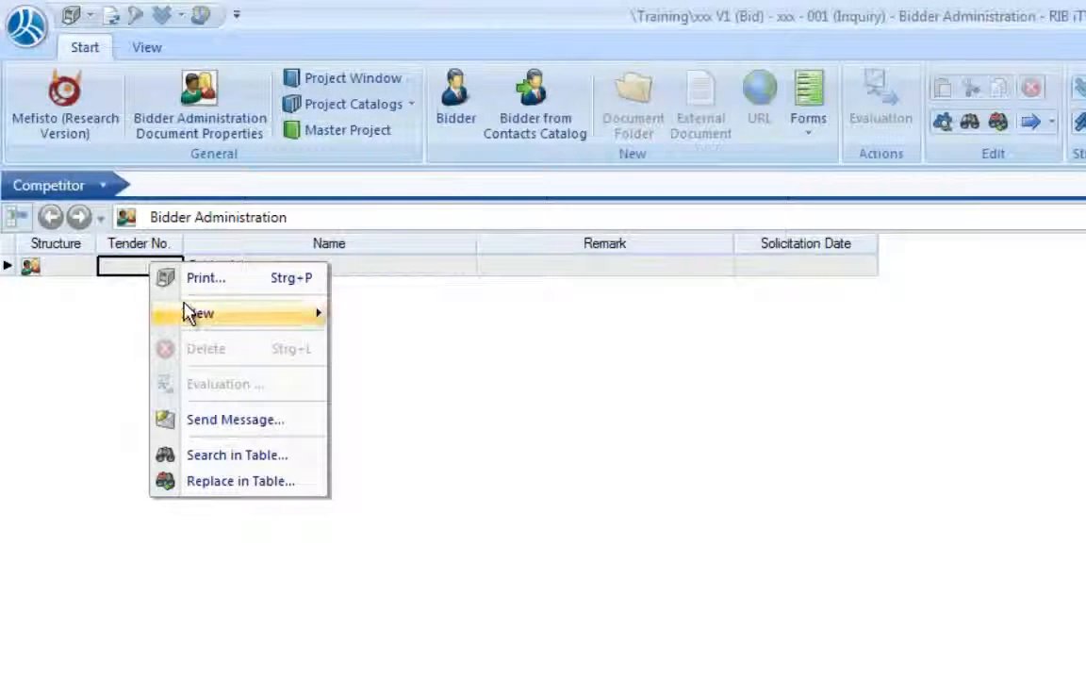
pyautogui.moveTo(185, 312)
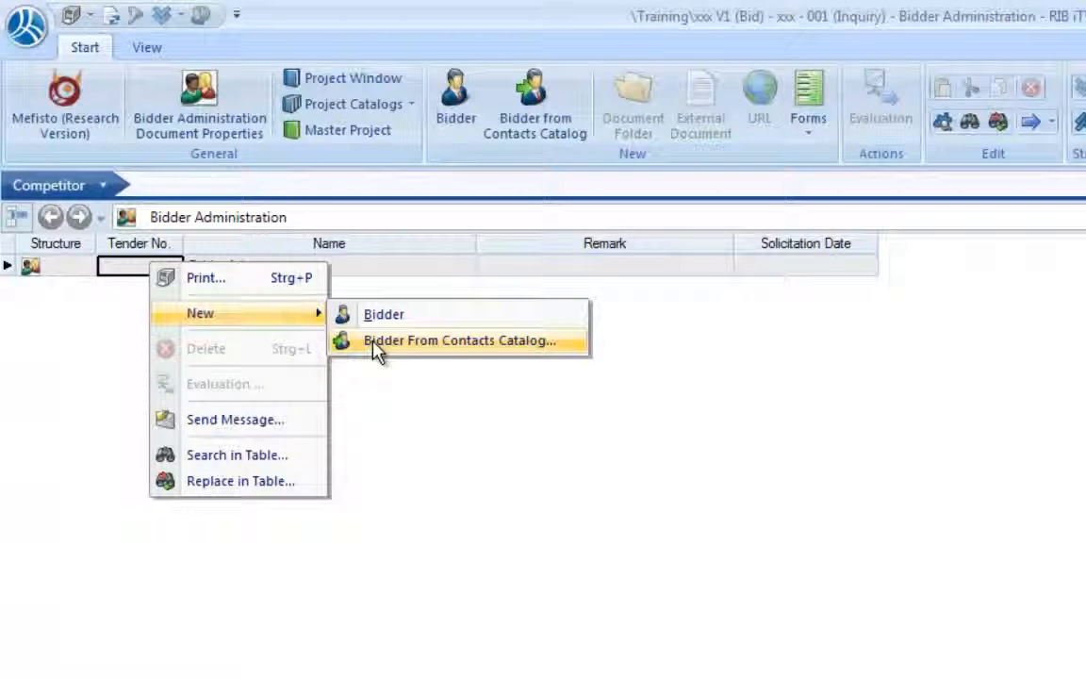
pyautogui.click(377, 342)
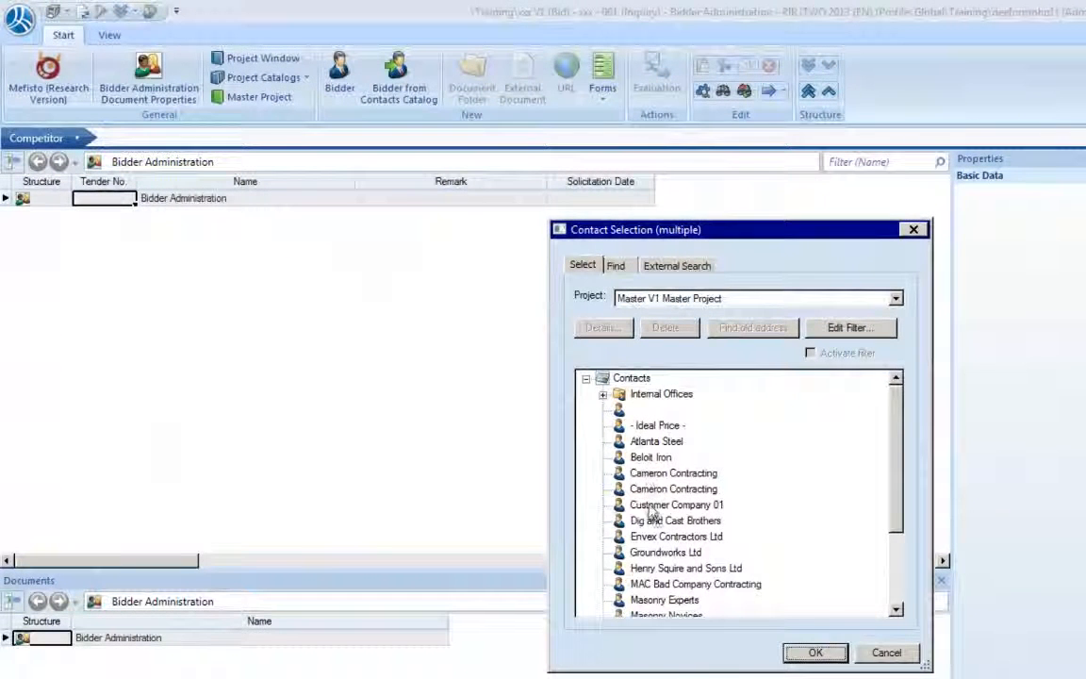
pyautogui.click(651, 507)
pyautogui.keyDown('ctrl'); pyautogui.click(660, 553); pyautogui.keyUp('ctrl')
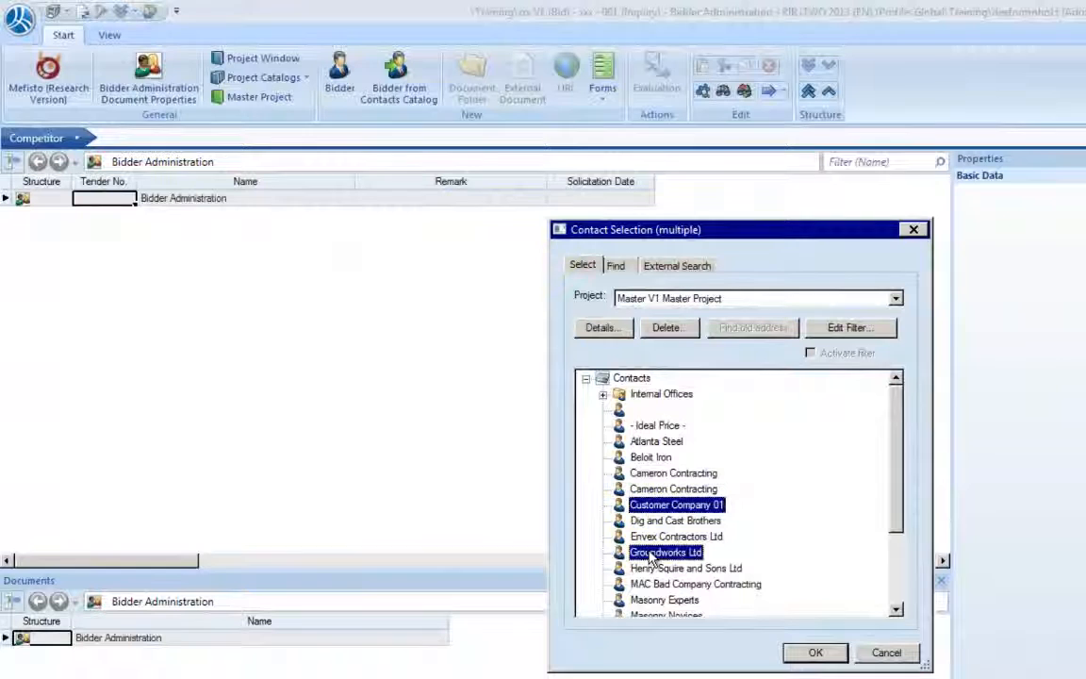
pyautogui.keyDown('ctrl'); pyautogui.click(664, 601); pyautogui.keyUp('ctrl')
pyautogui.click(817, 653)
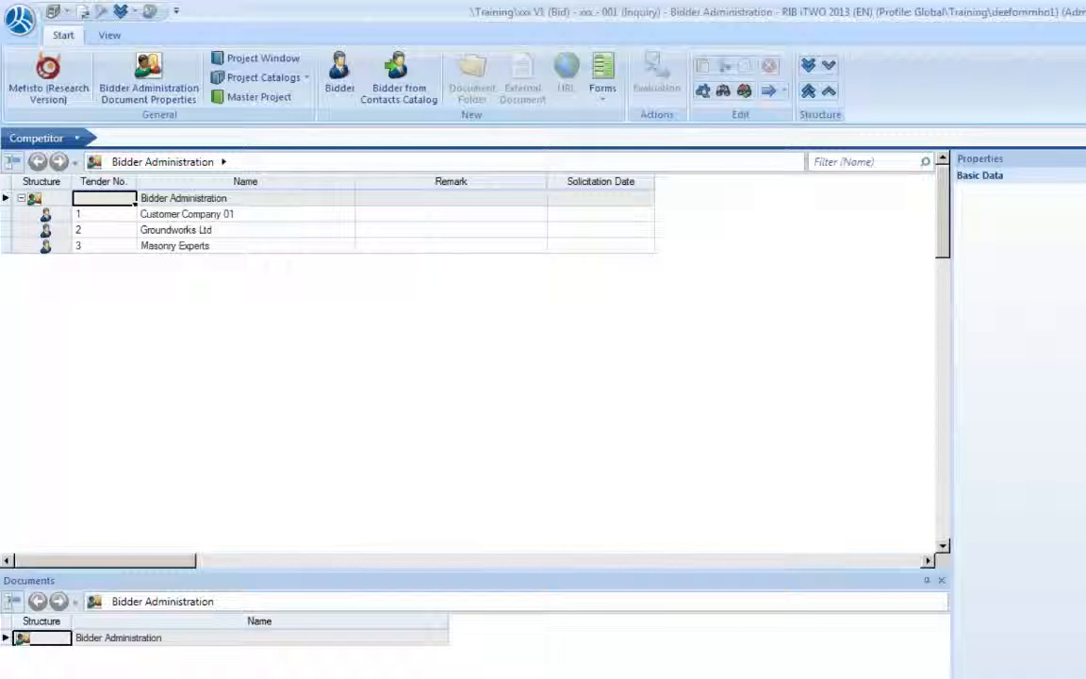
# Review Customer Company 01's address data in the bidder list and the VAT properties of the 001 Piling package.
pyautogui.click(160, 214)
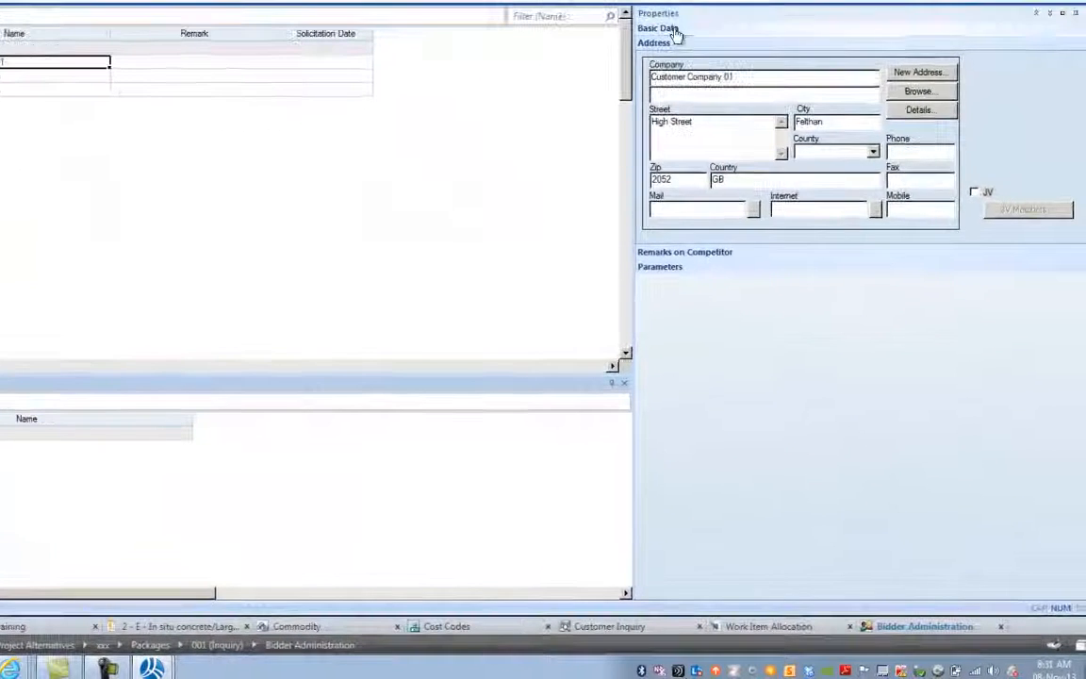
pyautogui.click(701, 93)
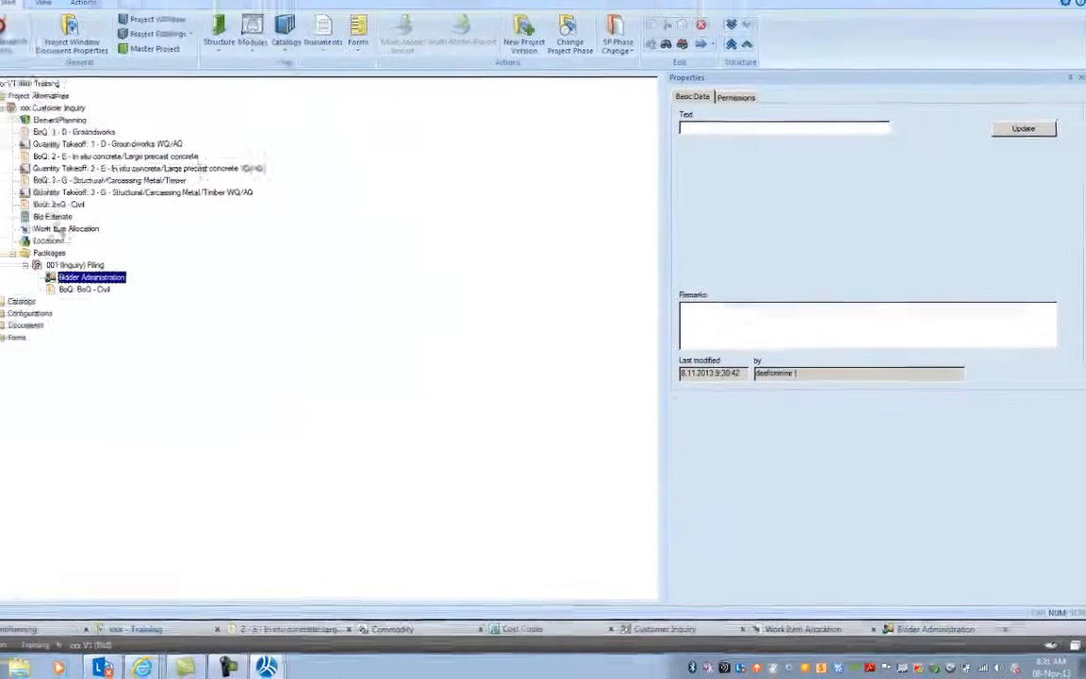
pyautogui.click(114, 280)
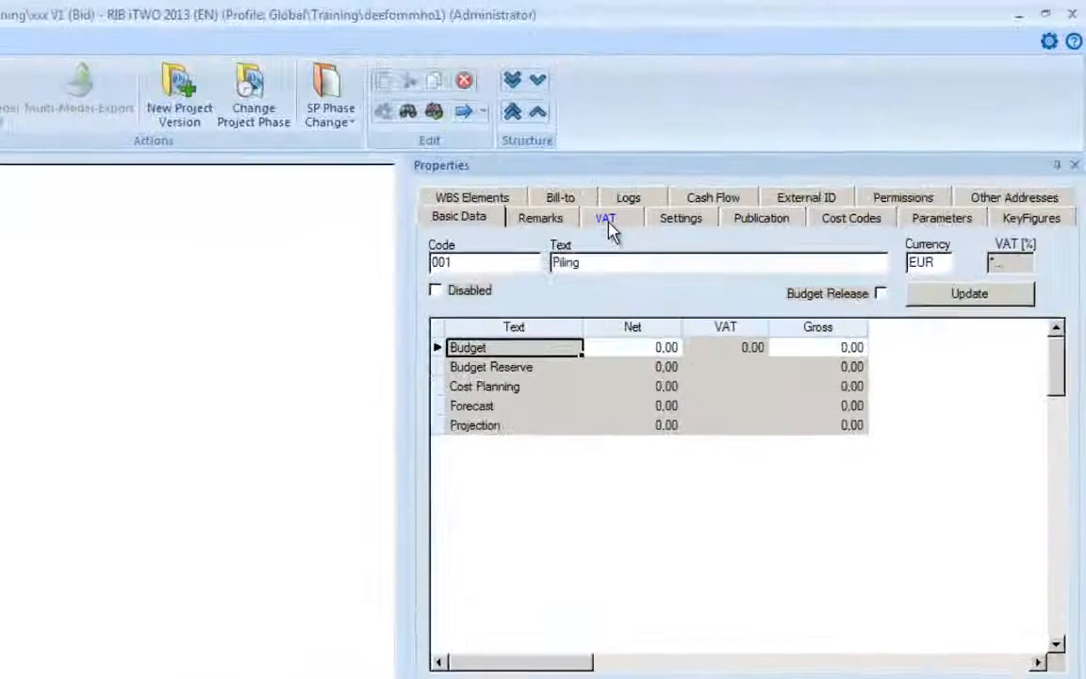
pyautogui.click(800, 134)
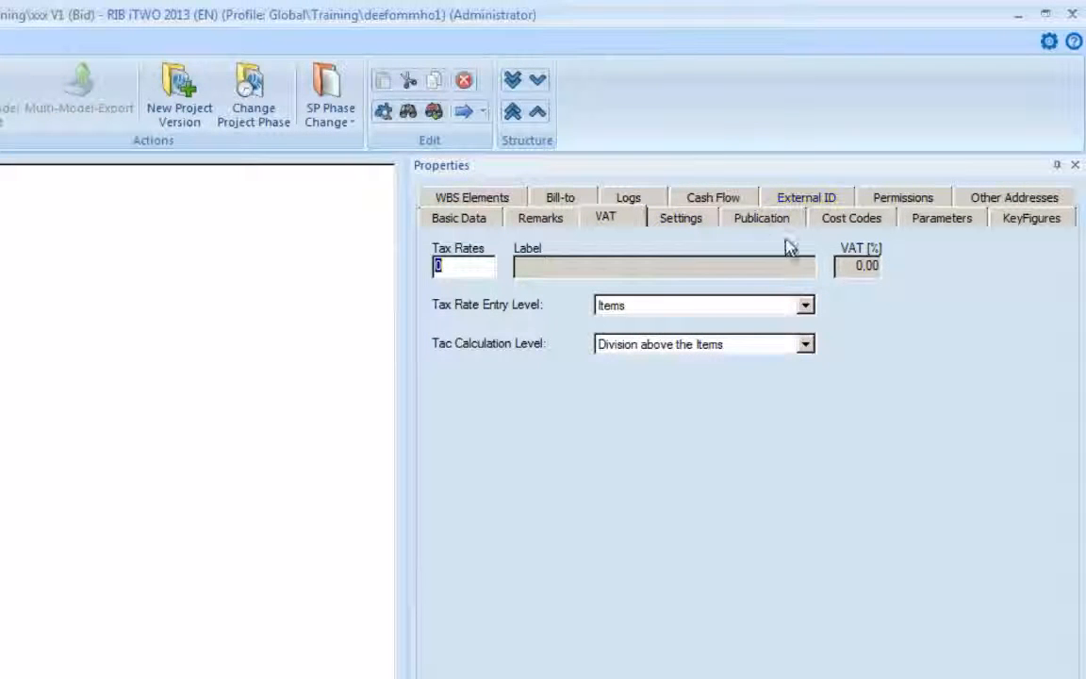
pyautogui.click(566, 221)
pyautogui.click(472, 222)
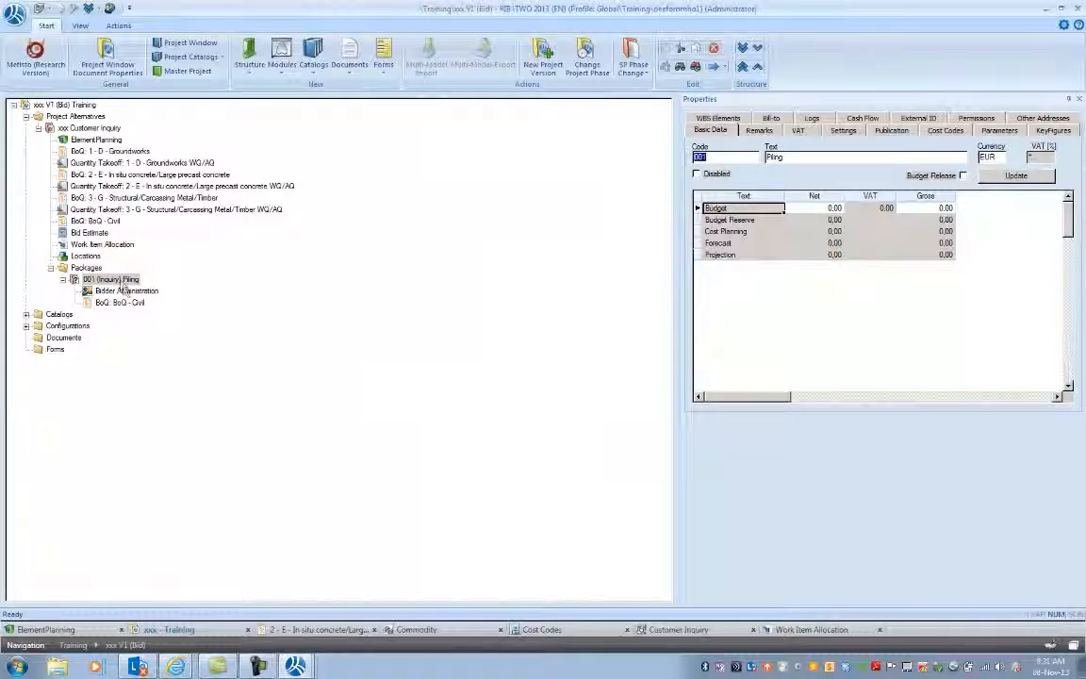
# Export the Piling package's BoQ - Civil as a DA83 Invitation to Tender/Bid file named BoQ-x1 in the temp folder, permitting all file access.
pyautogui.click(120, 302)
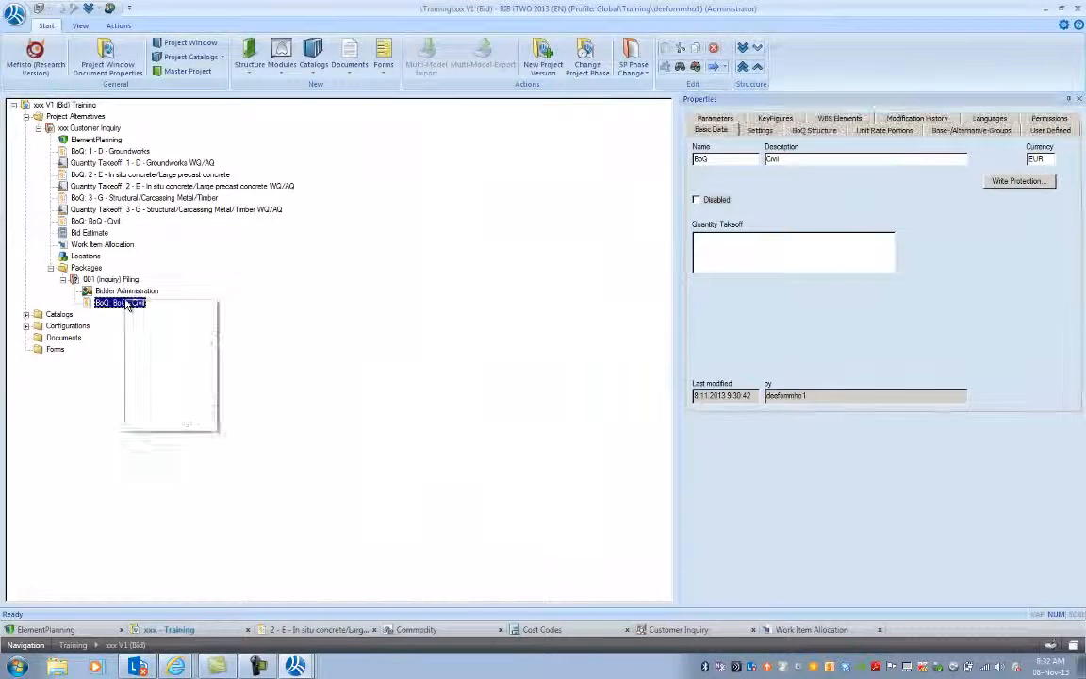
pyautogui.rightClick(127, 301)
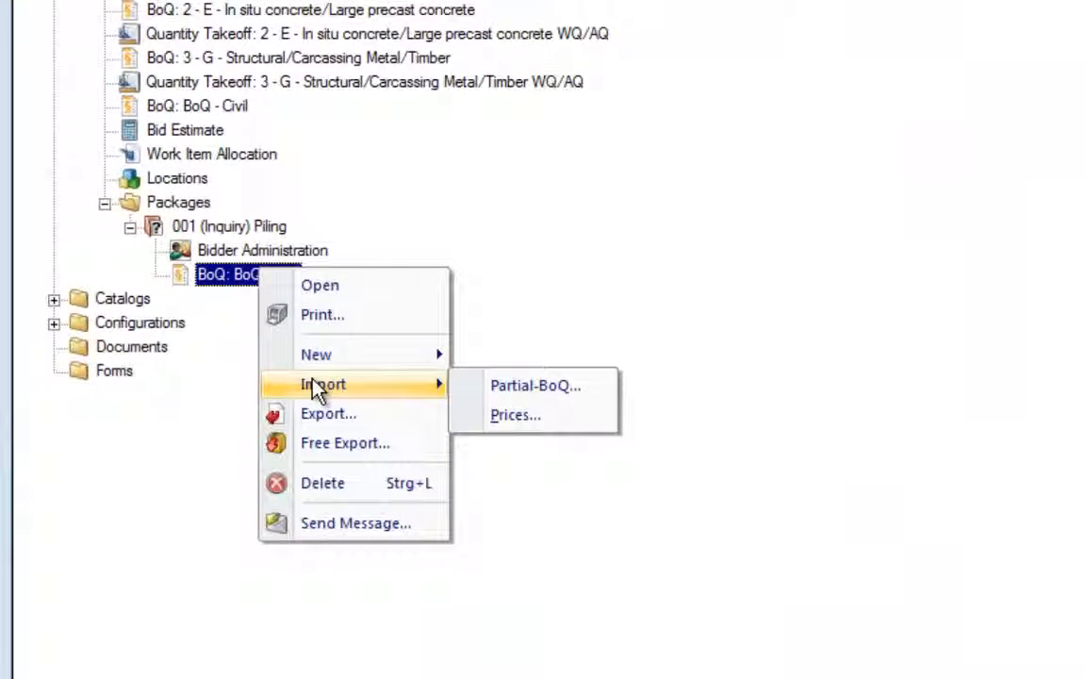
pyautogui.click(316, 415)
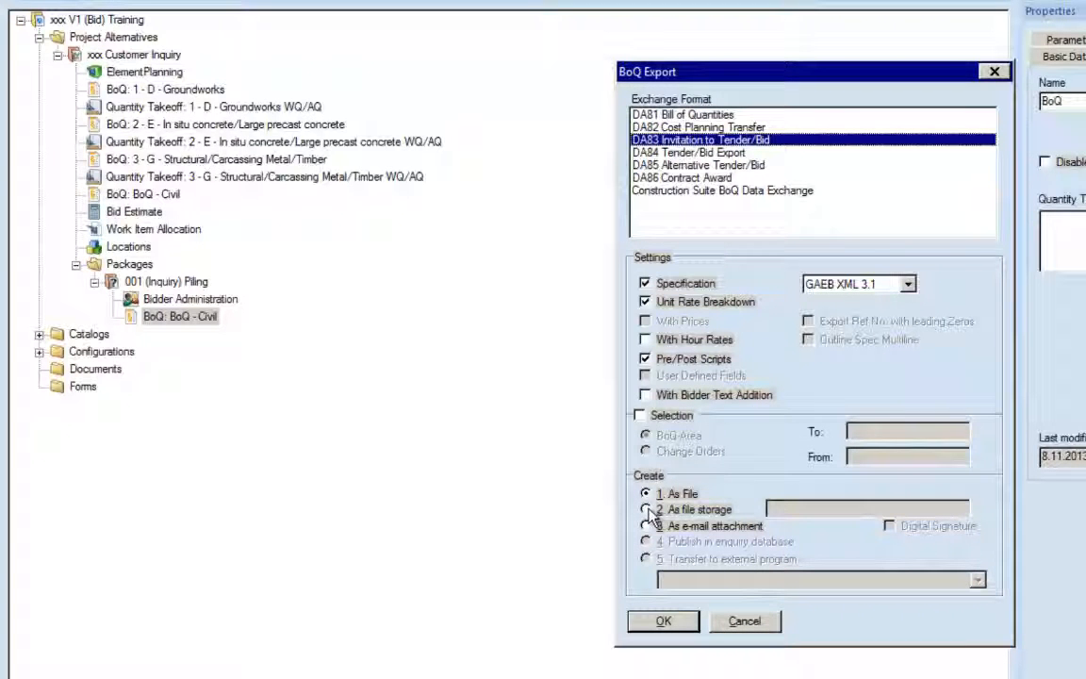
pyautogui.click(663, 621)
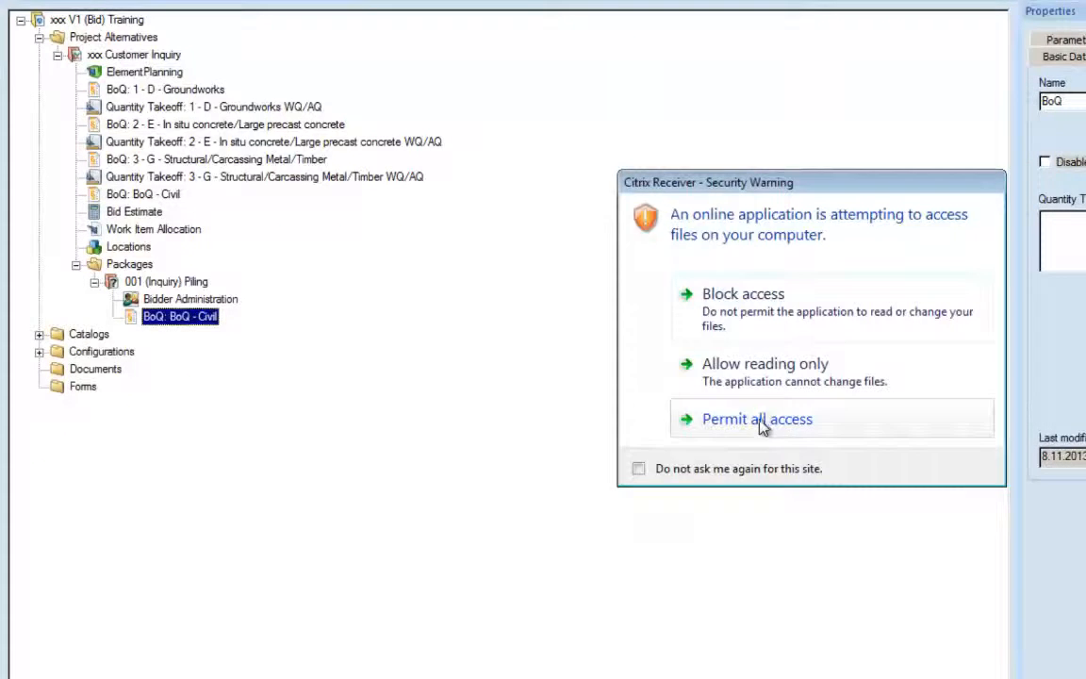
pyautogui.click(759, 424)
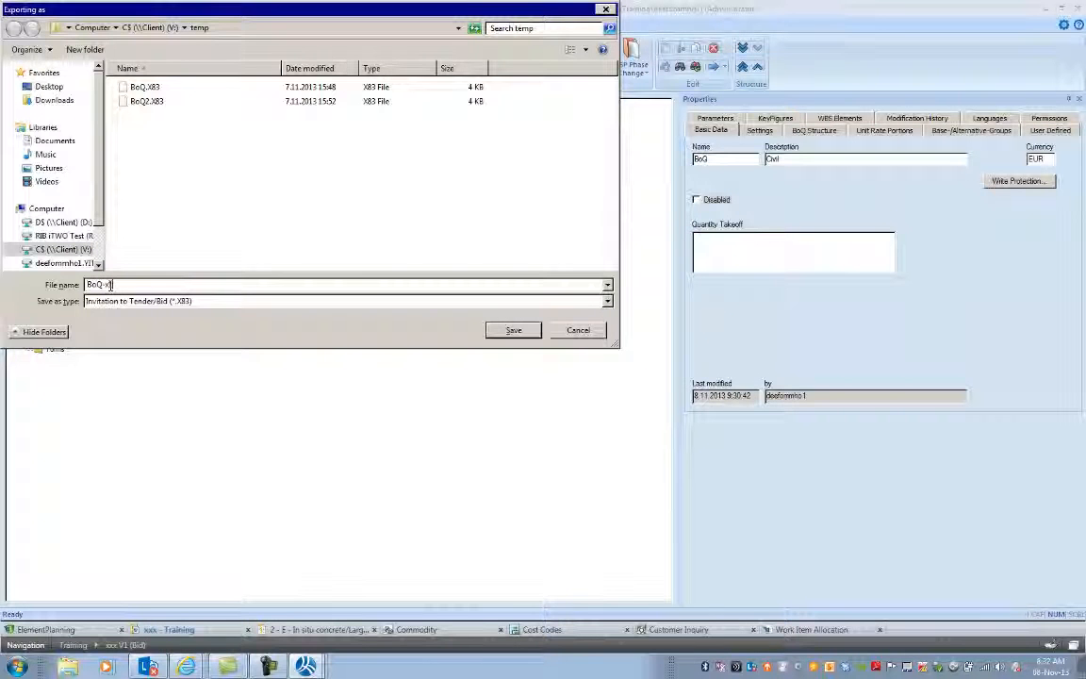
pyautogui.press('Return')
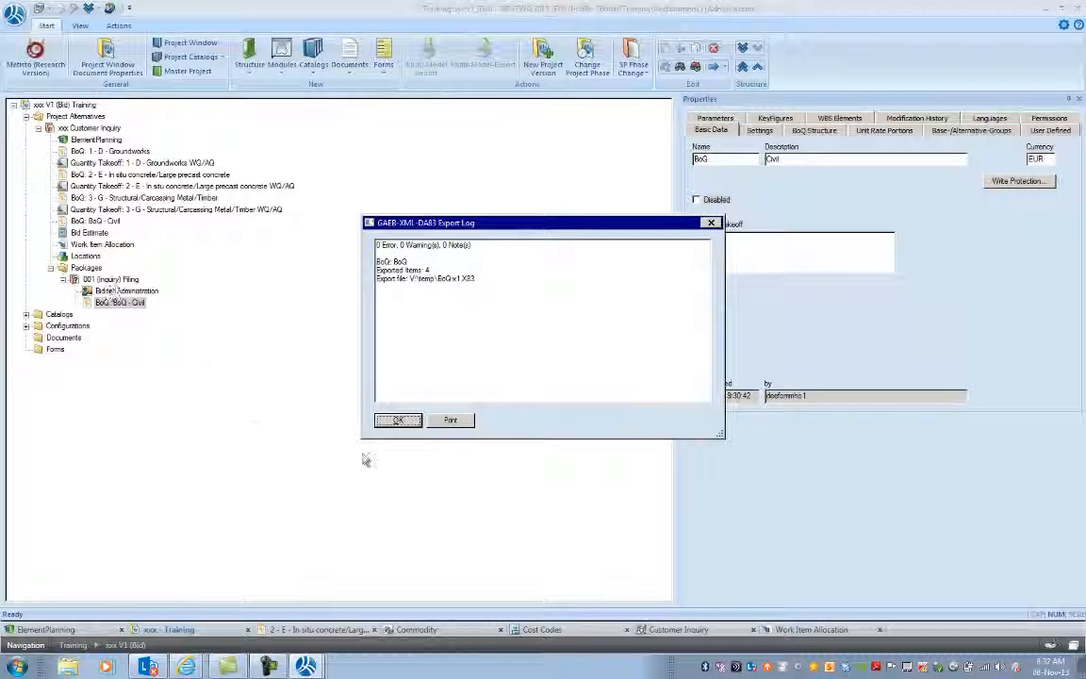
pyautogui.click(396, 420)
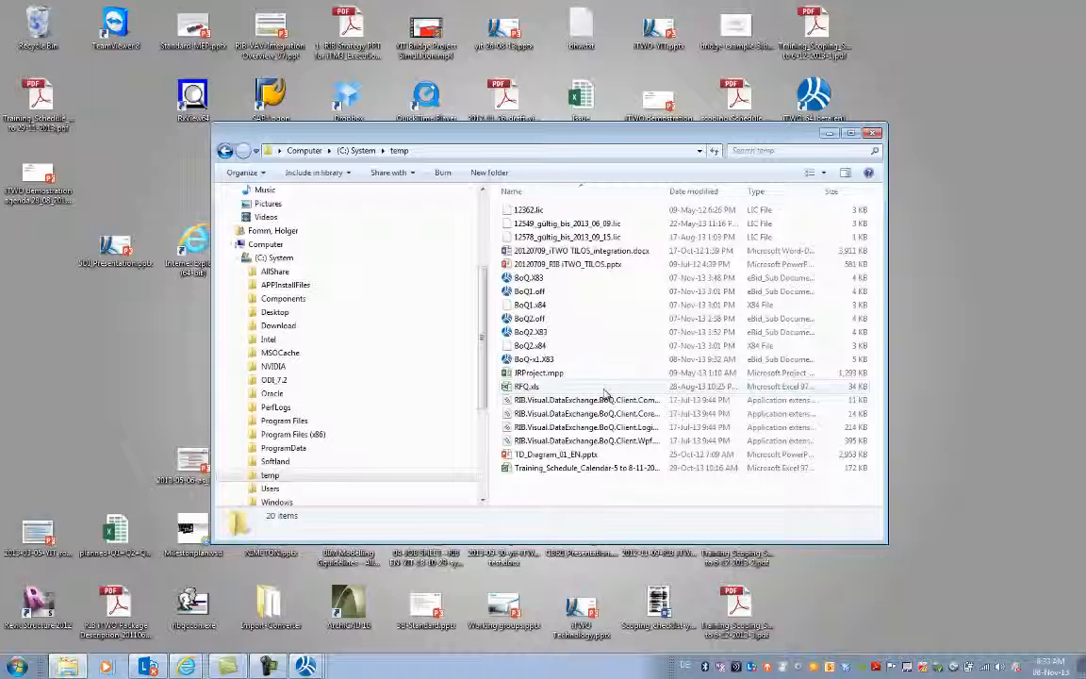
# Switch to the temp folder in Windows Explorer and open BoQ-x1.X83 in a maximized eBid_Sub window.
pyautogui.click(564, 359)
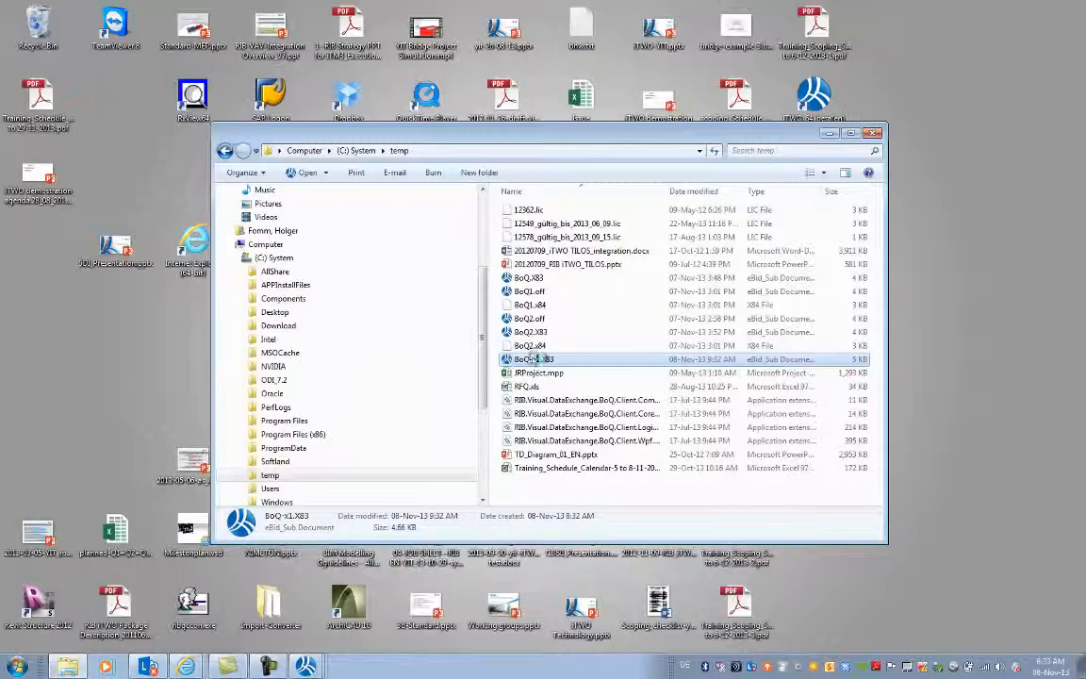
pyautogui.doubleClick(534, 361)
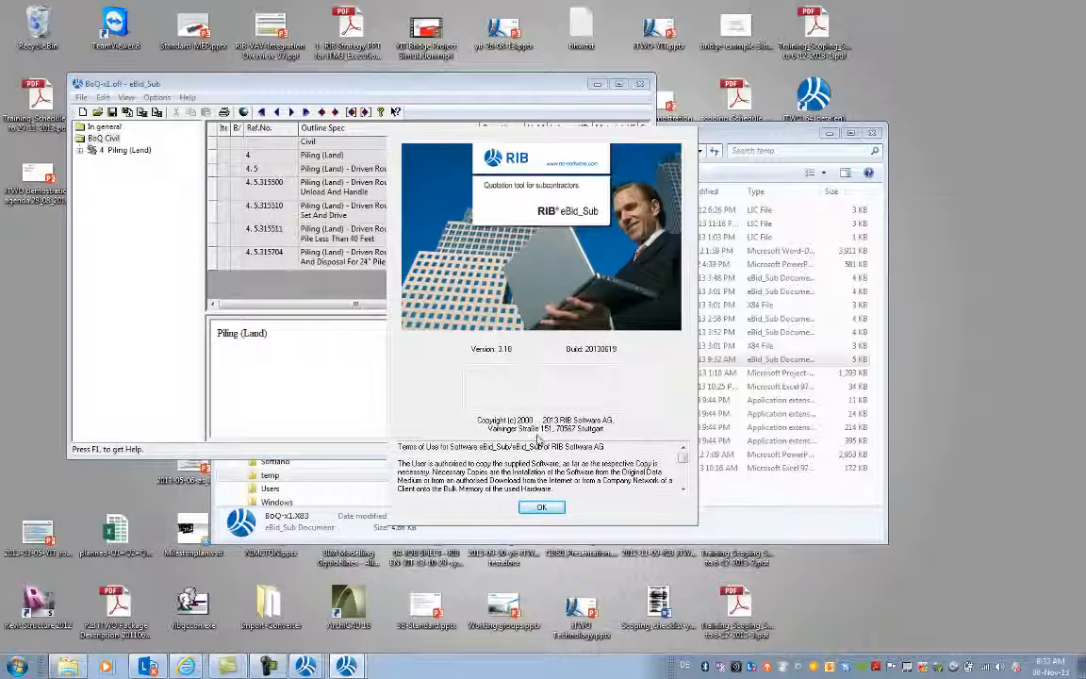
pyautogui.click(540, 510)
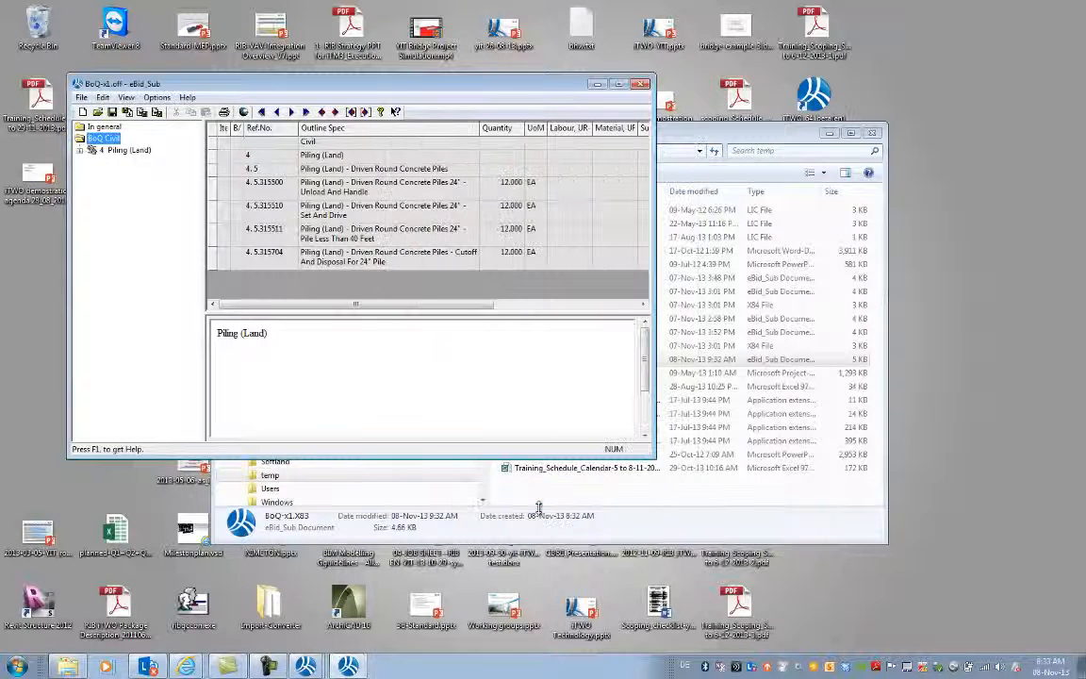
pyautogui.click(618, 84)
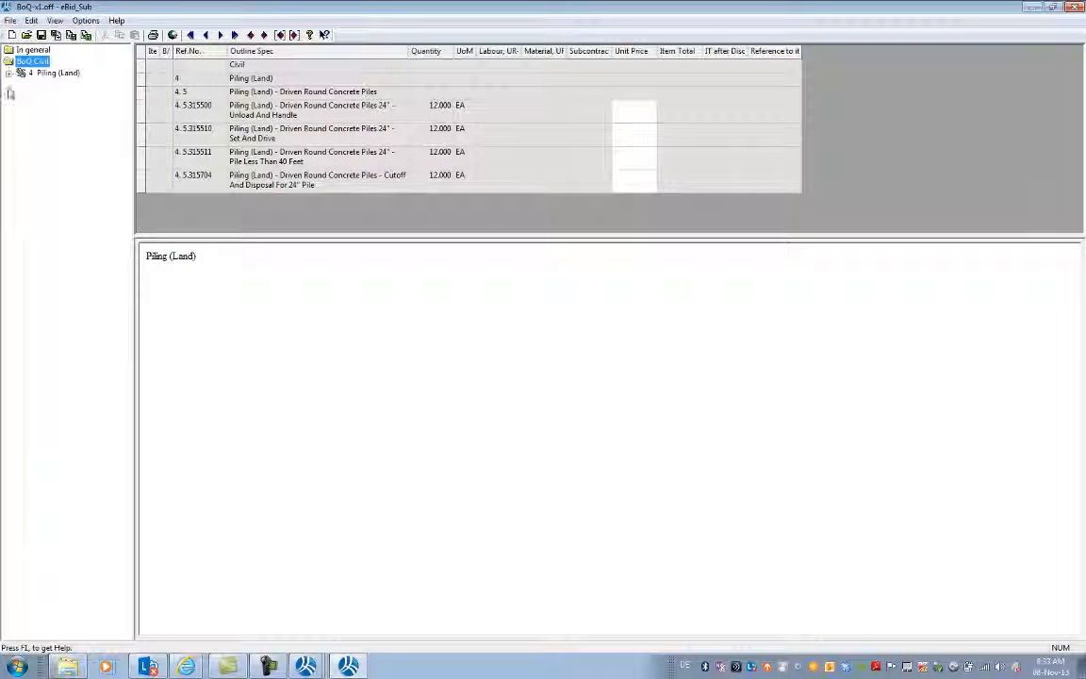
# Set the company name in the general sub-contractor information to masonry.
pyautogui.click(33, 49)
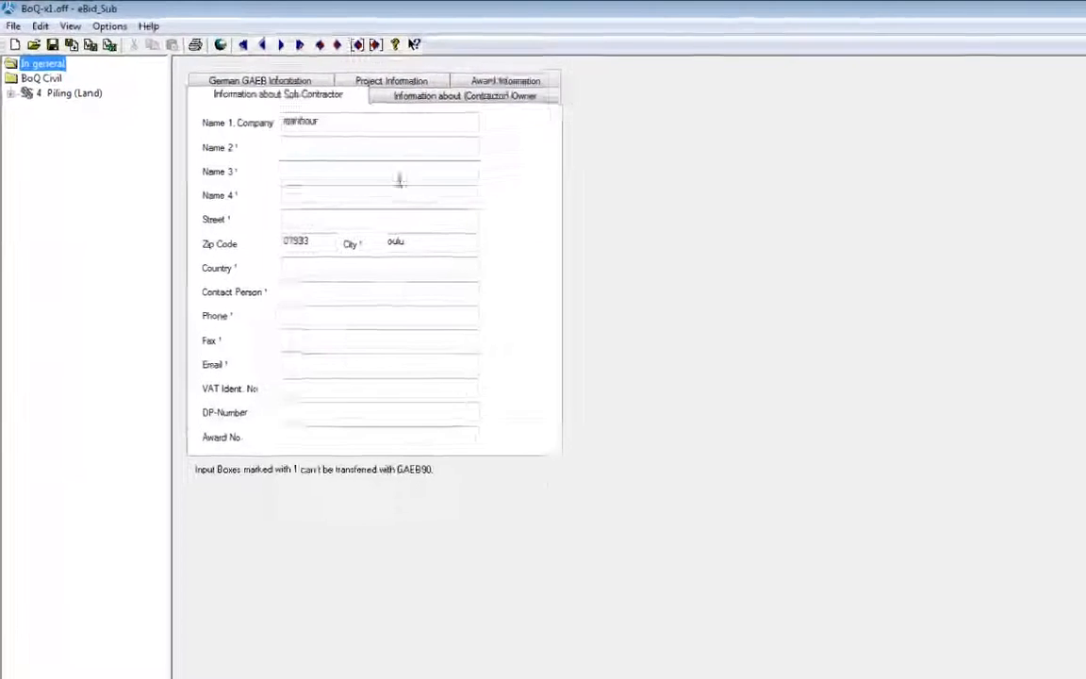
pyautogui.doubleClick(387, 145)
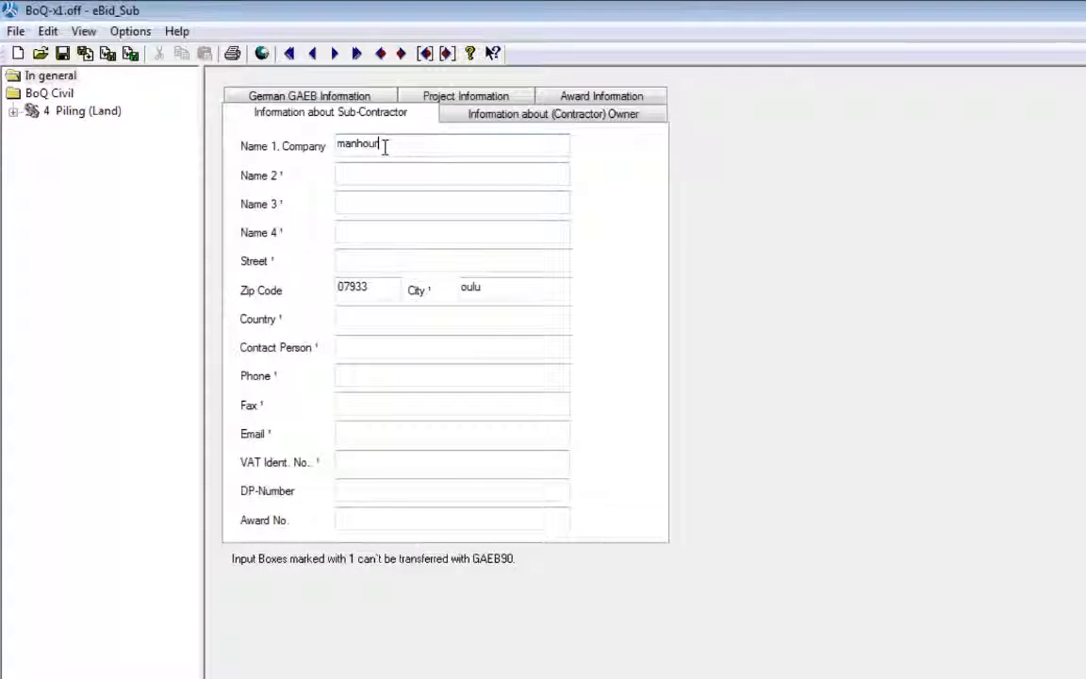
pyautogui.write('masonry')
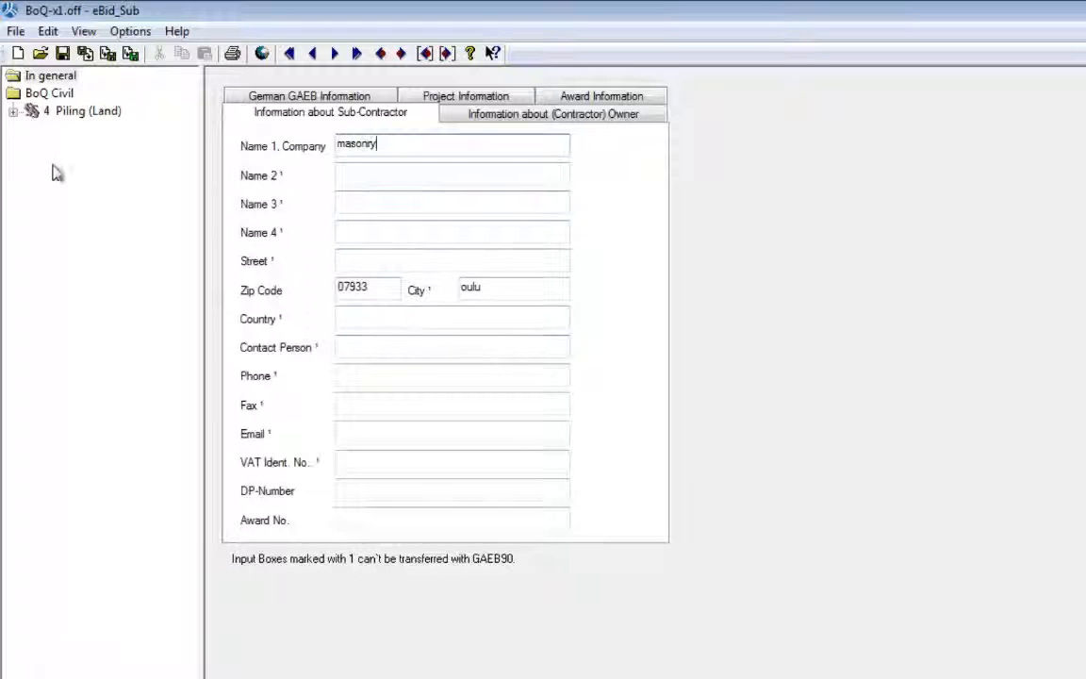
# Expand the Piling (Land) structure and set the unit price of items 4.5.315500 and 4.5.315510 to 244.
pyautogui.click(12, 111)
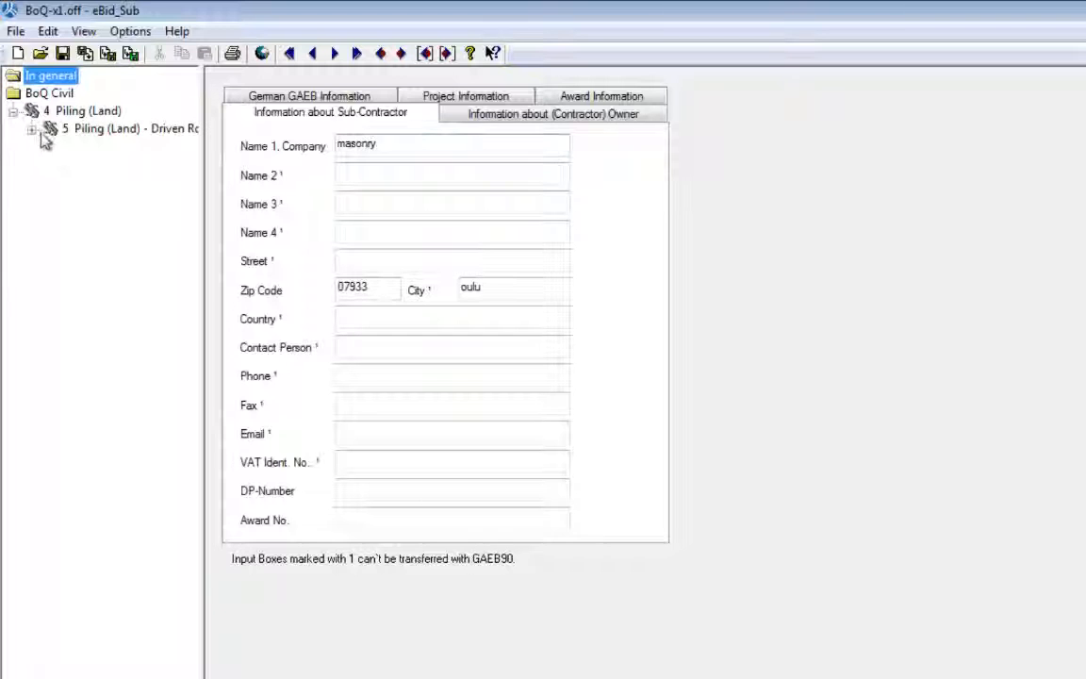
pyautogui.click(32, 128)
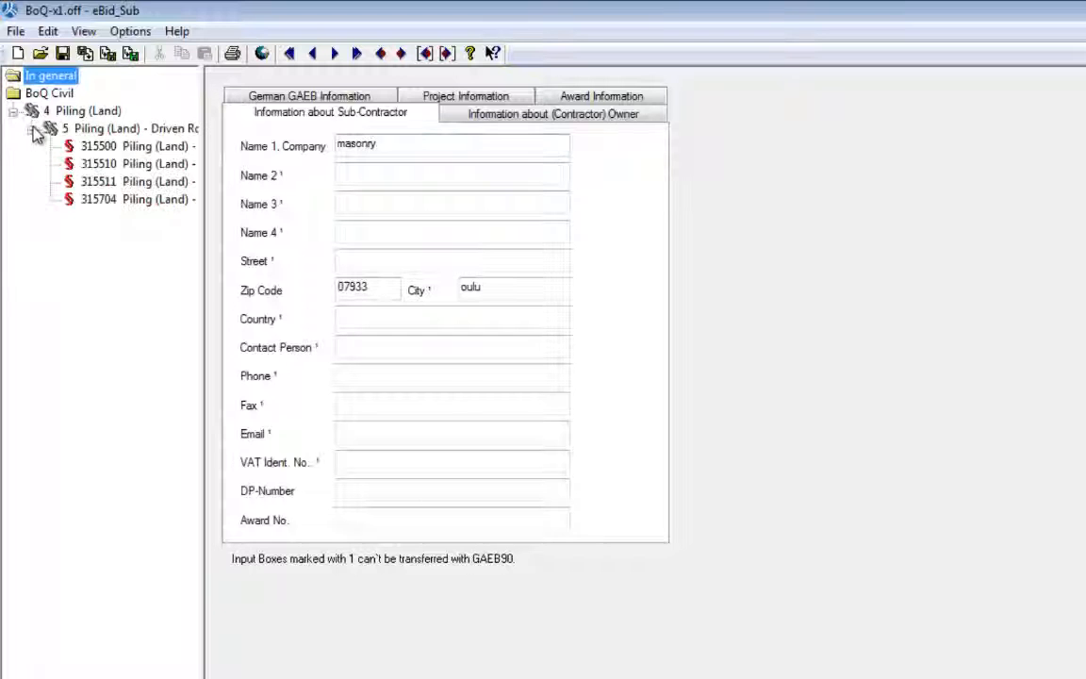
pyautogui.click(105, 110)
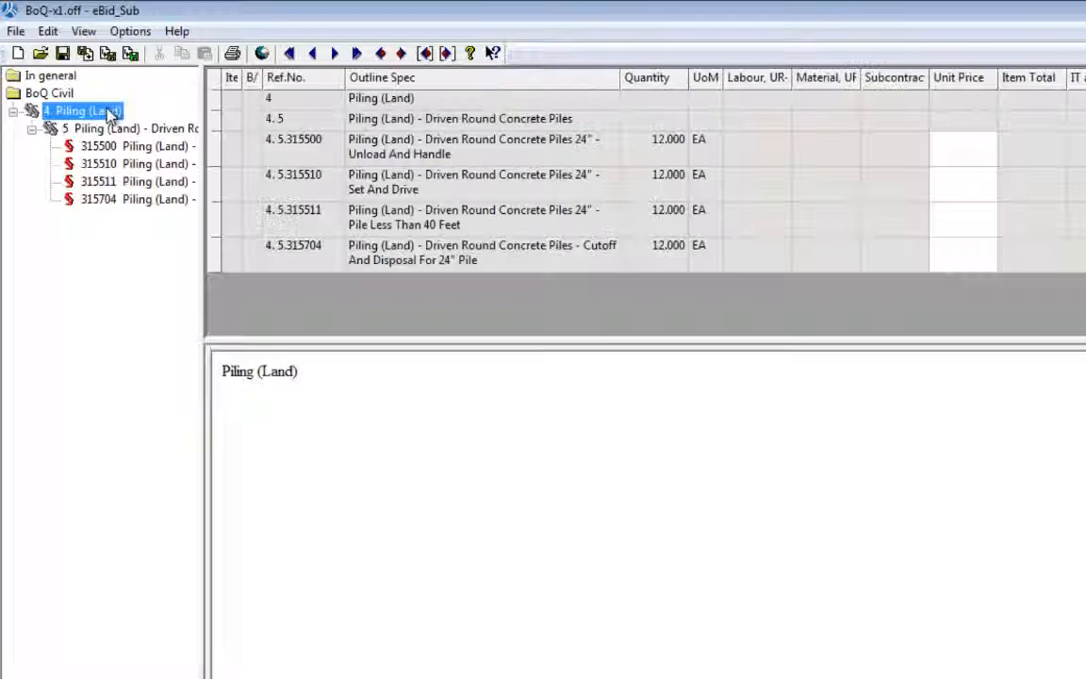
pyautogui.click(977, 160)
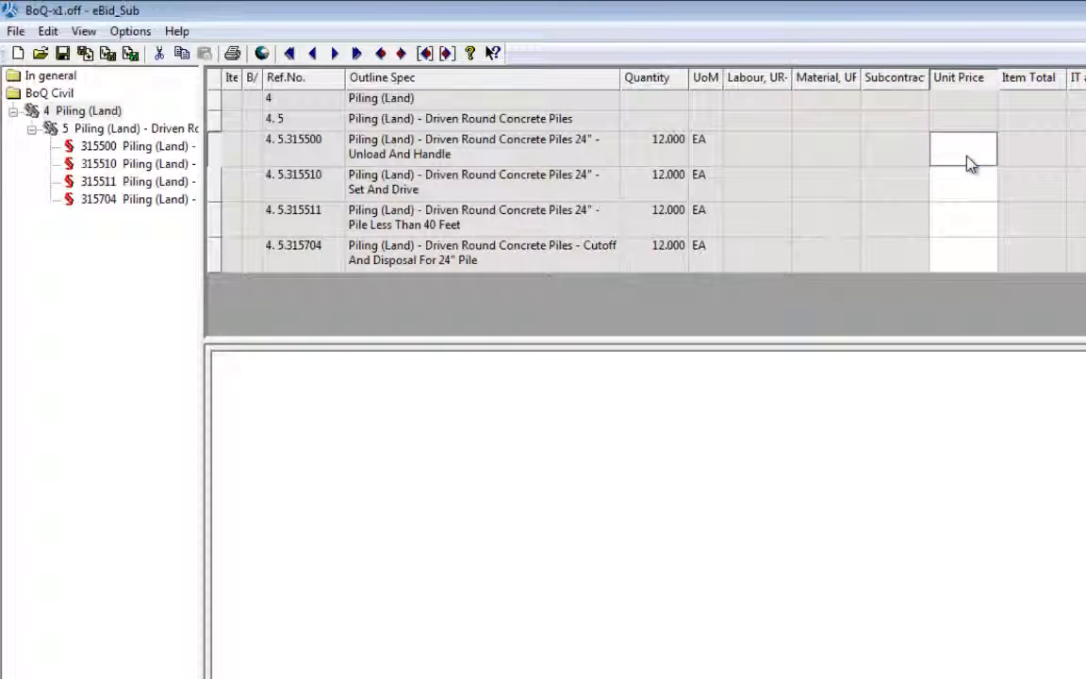
pyautogui.write('244')
pyautogui.press('Return')
pyautogui.write('244')
pyautogui.press('Return')
# Set the unit price of item 4.5.315704 to 246 and of item 4.5.315511 to 28.
pyautogui.press('Return')
pyautogui.write('246')
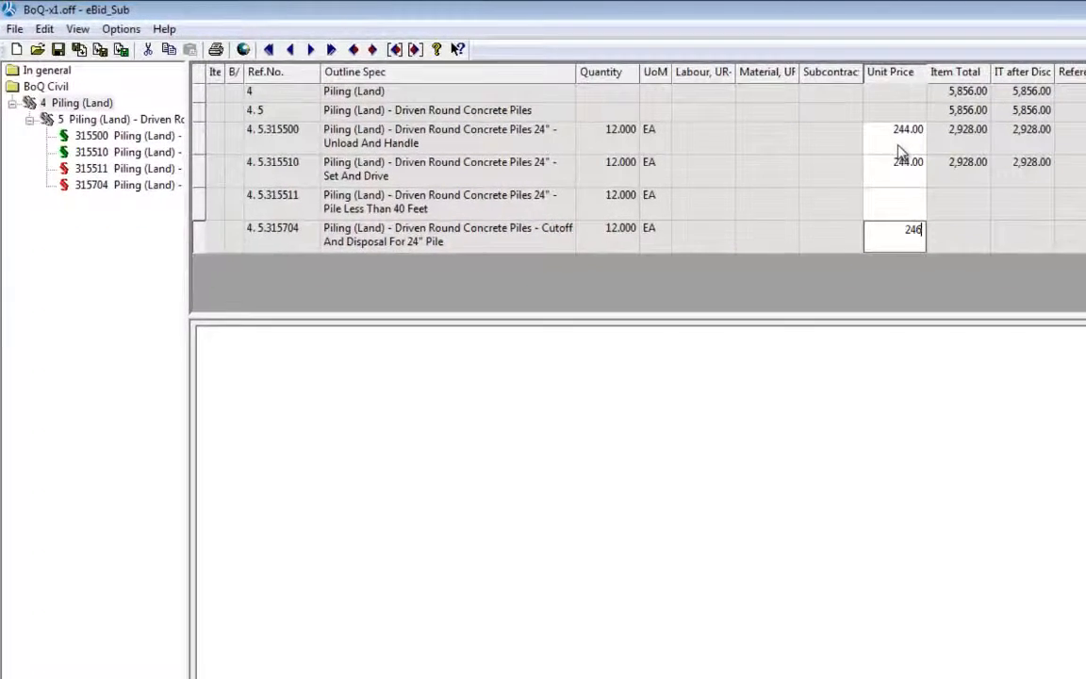
pyautogui.press('Return')
pyautogui.press('Up')
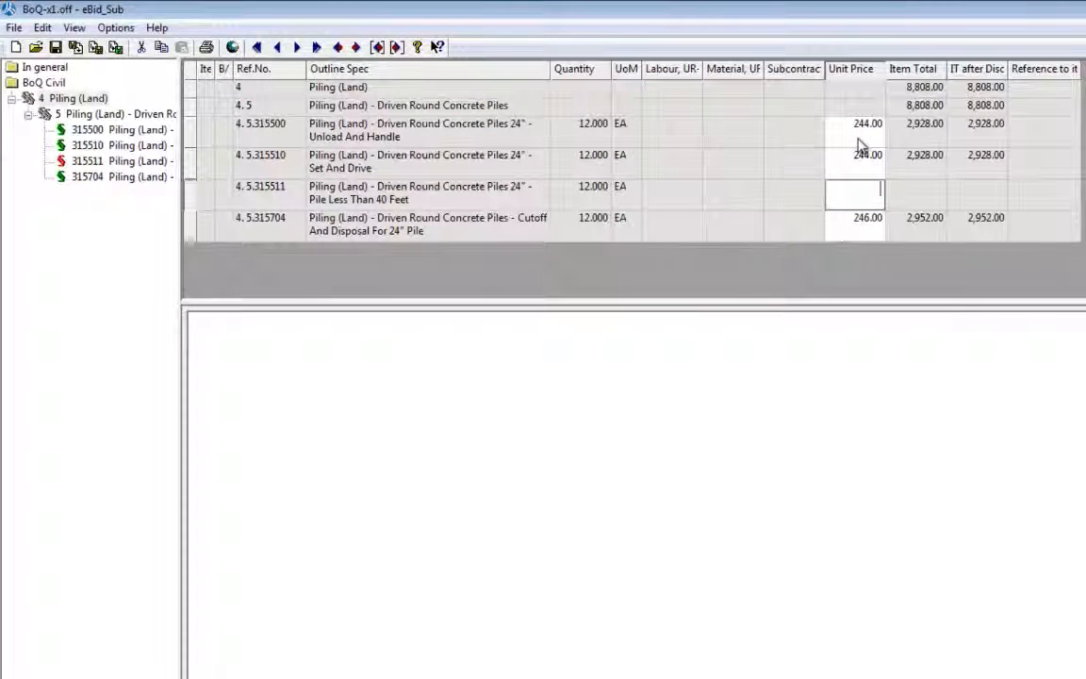
pyautogui.write('28')
pyautogui.press('Return')
pyautogui.click(436, 408)
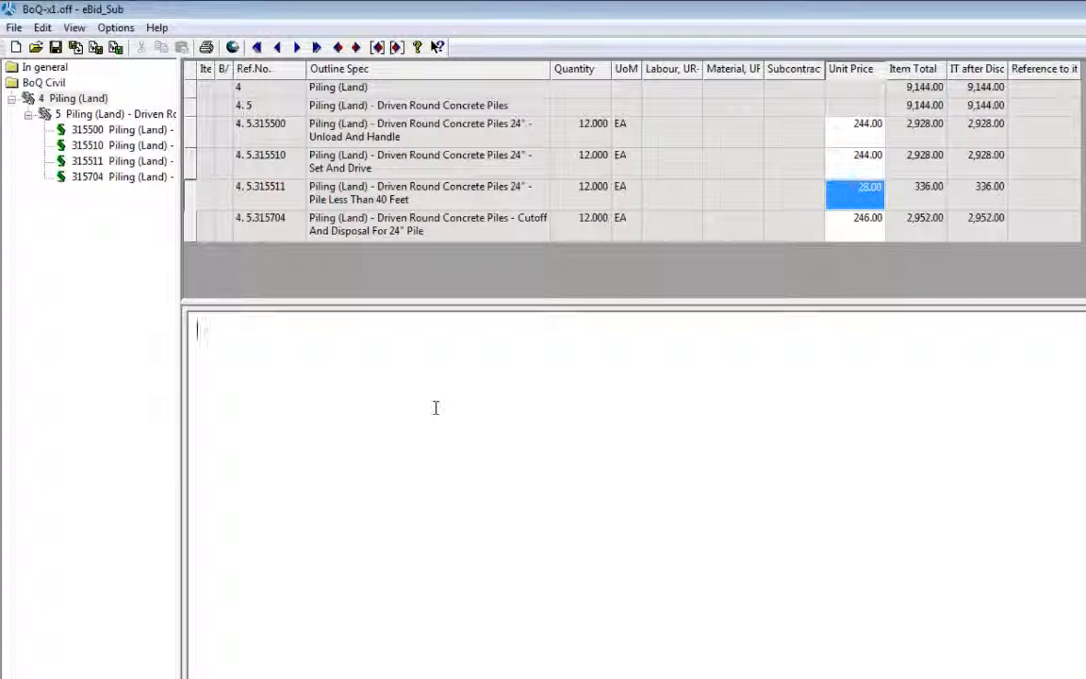
# Export the priced bid as the GAEB DA XML tender file BoQ-x1.x84 in the temp folder.
pyautogui.click(14, 27)
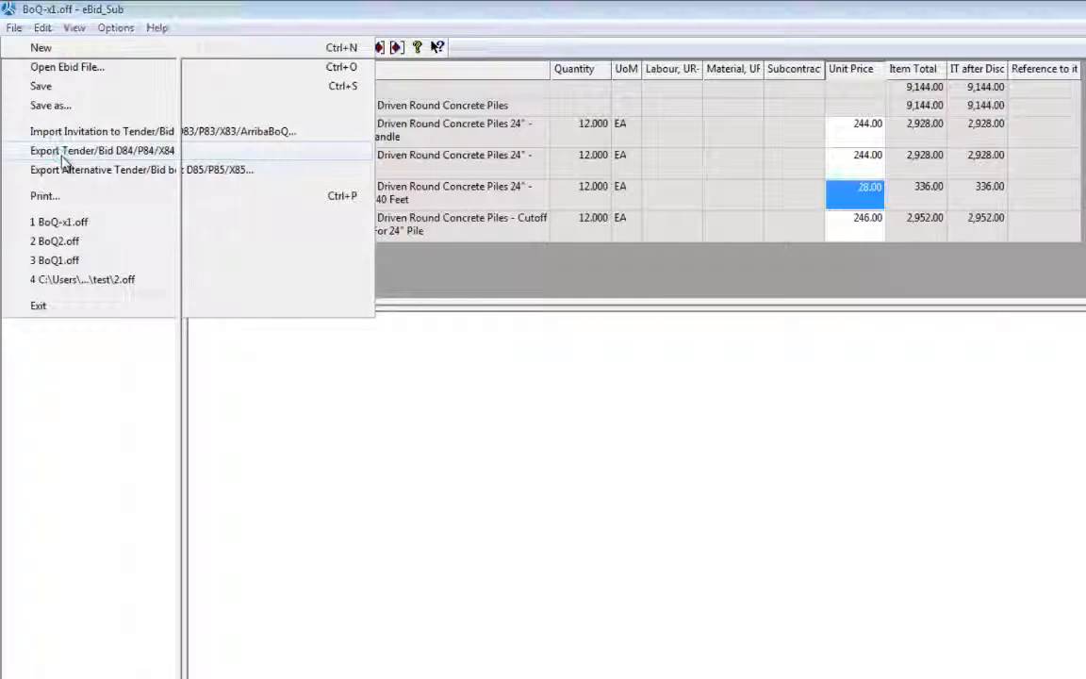
pyautogui.click(64, 153)
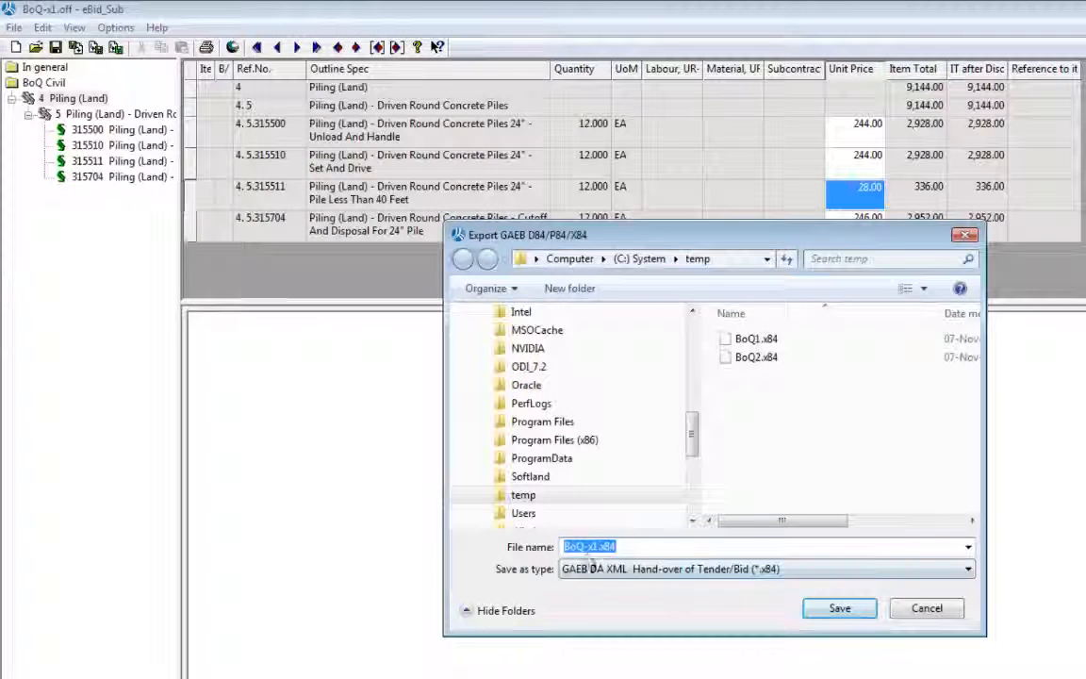
pyautogui.click(840, 608)
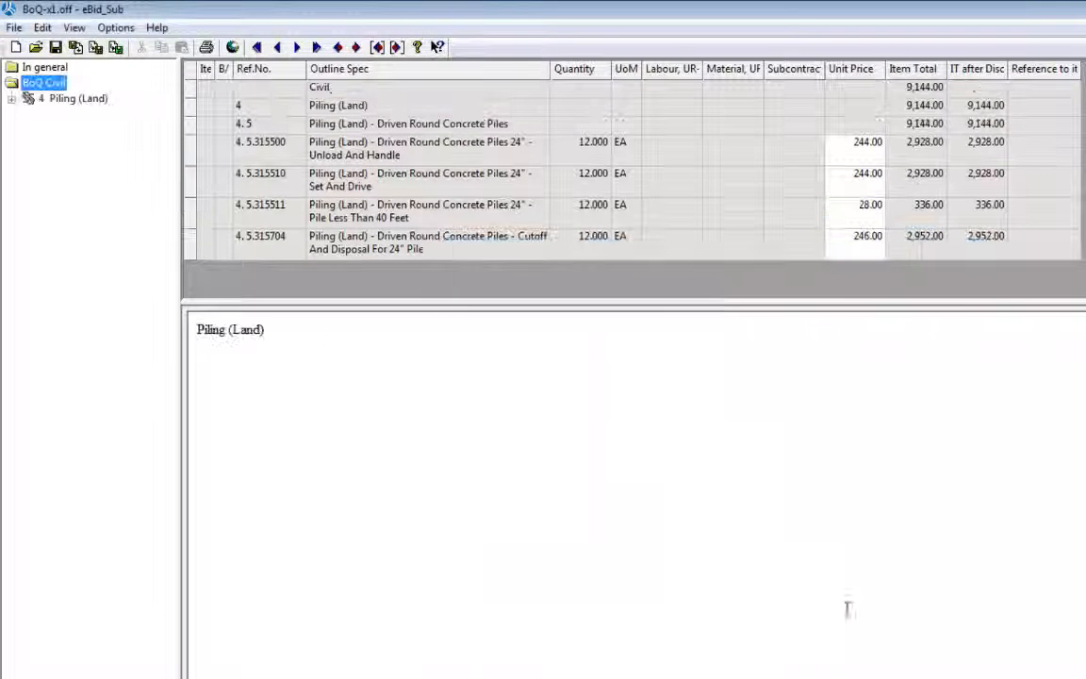
# Change the company name in the general sub-contractor information to cameron for a second bid.
pyautogui.click(37, 71)
pyautogui.moveTo(342, 127); pyautogui.dragTo(281, 132)
pyautogui.write('cam')
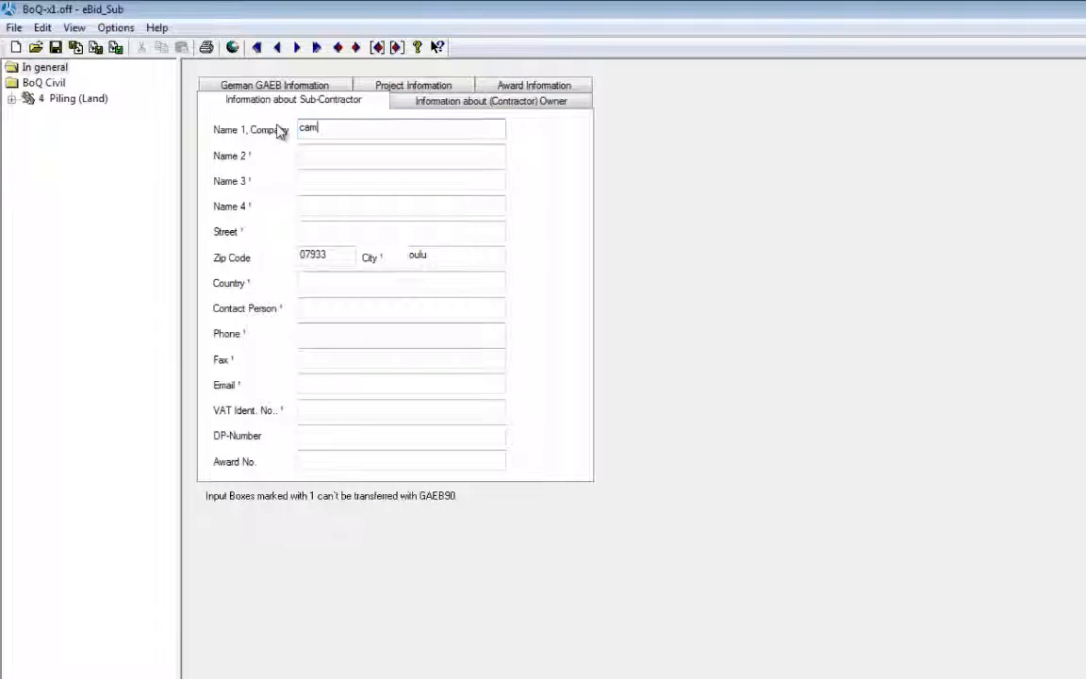
pyautogui.write('eron')
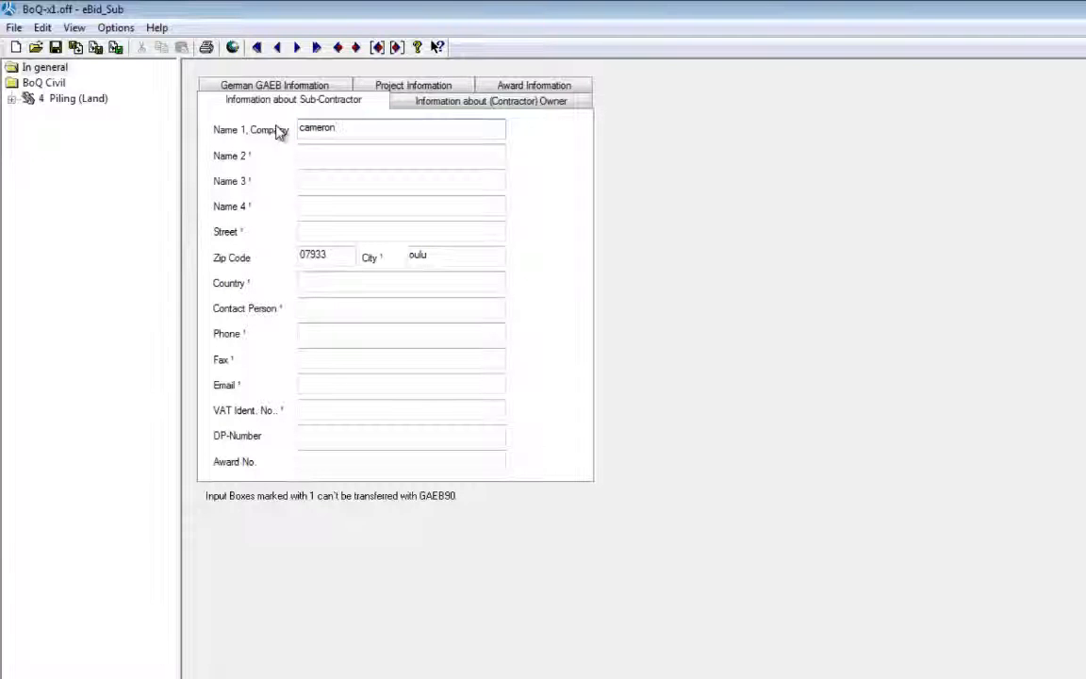
# Change the unit price of item 4.5.315500 to 256 and of item 4.5.315511 to 200.
pyautogui.click(74, 99)
pyautogui.click(853, 133)
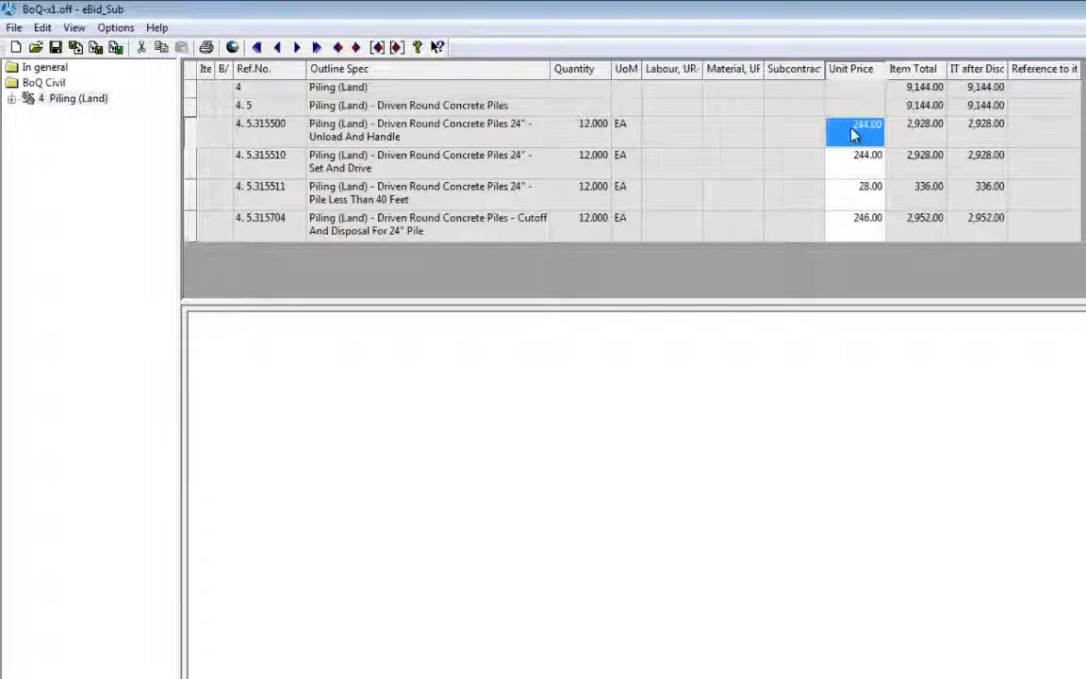
pyautogui.write('258')
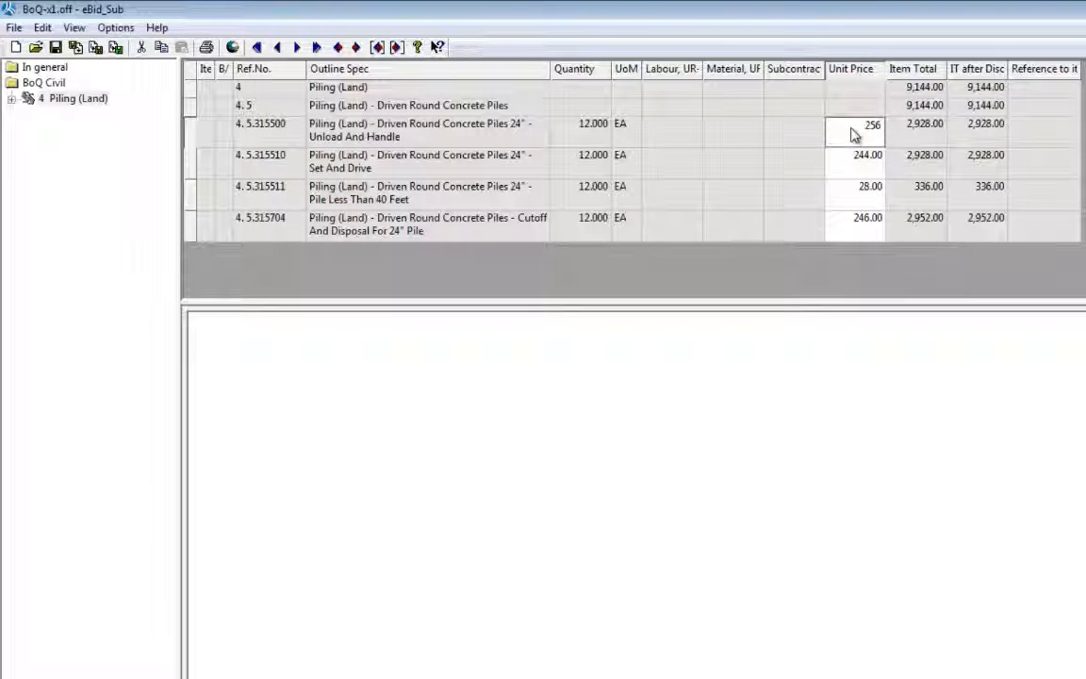
pyautogui.click(861, 190)
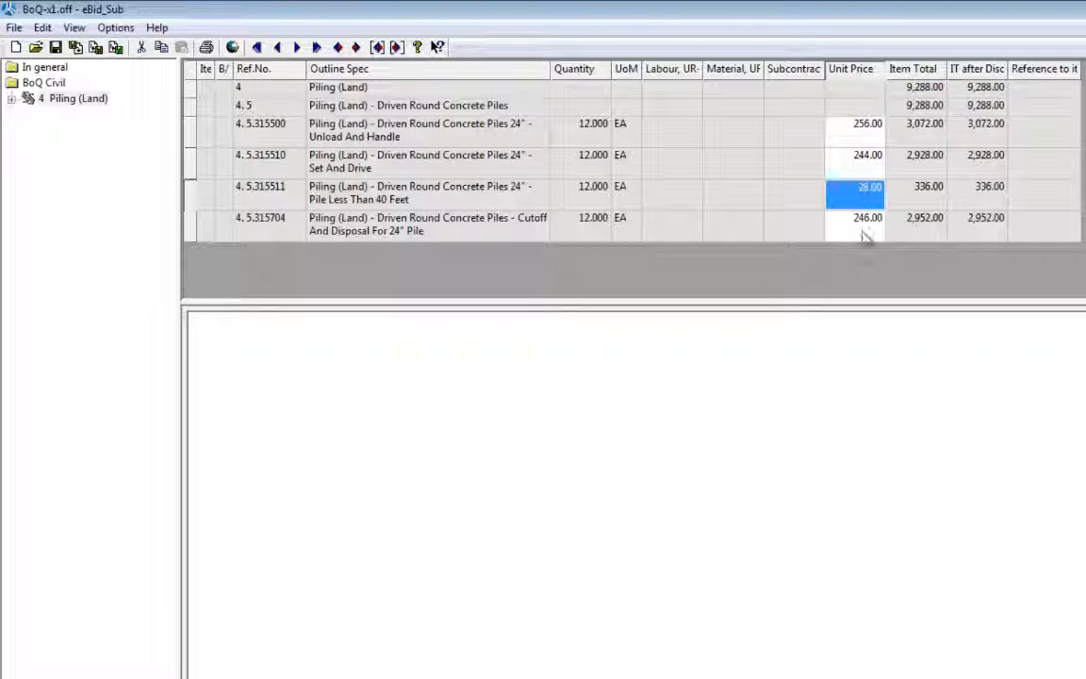
pyautogui.write('200')
pyautogui.click(854, 229)
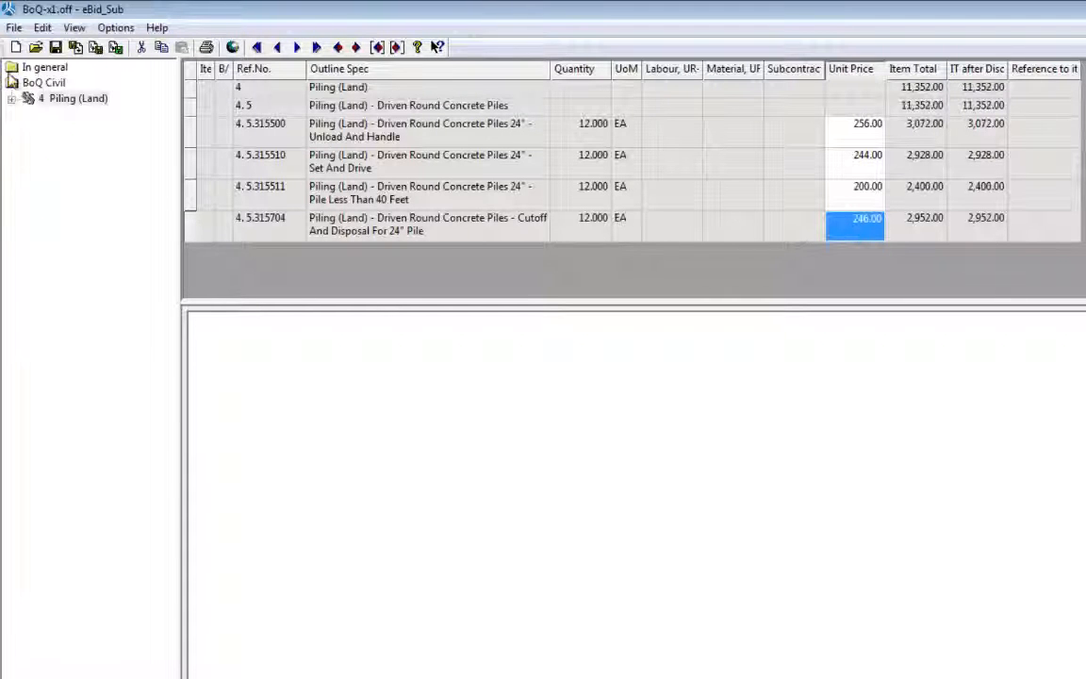
# Export the second priced bid as the GAEB DA XML tender file BoQ-x2.x84 in the temp folder.
pyautogui.click(14, 27)
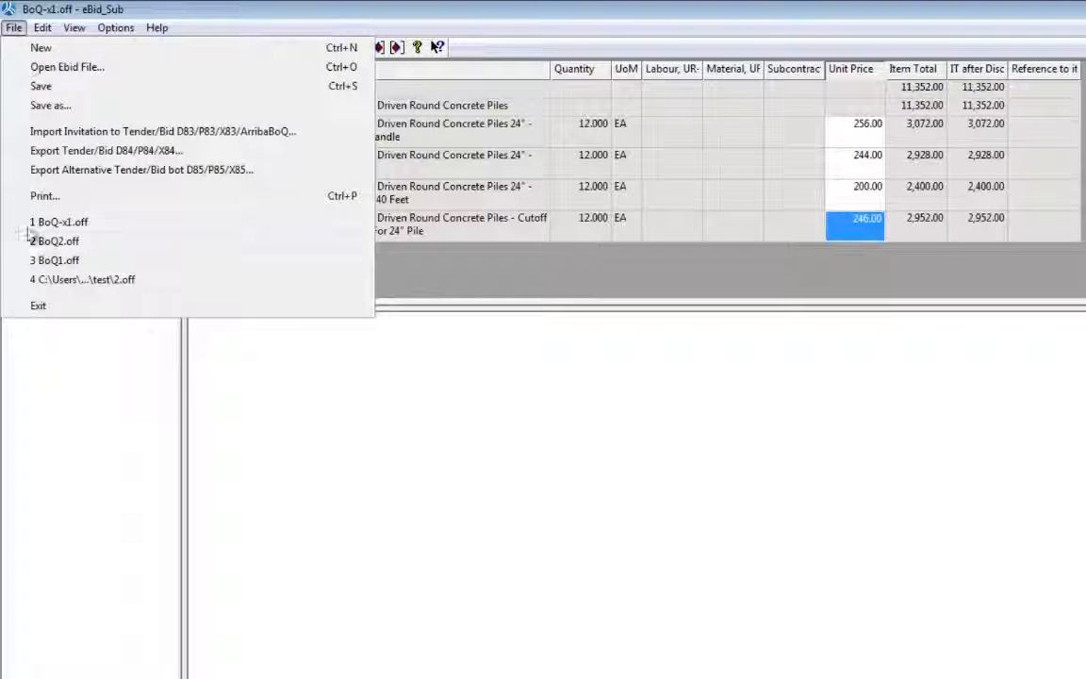
pyautogui.click(44, 151)
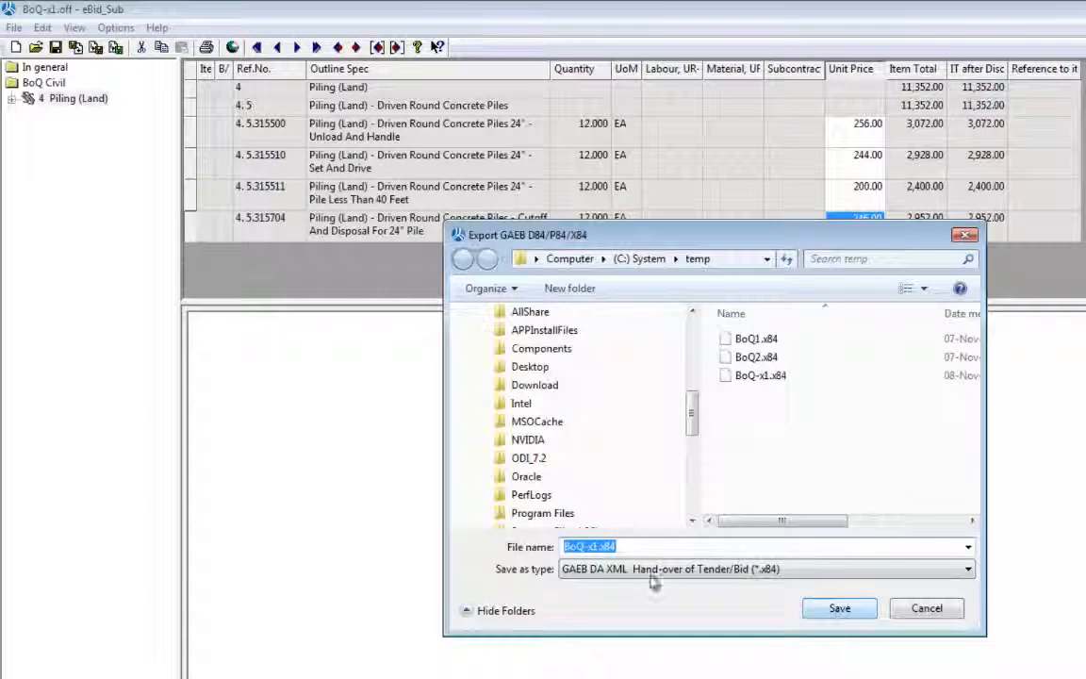
pyautogui.click(592, 546)
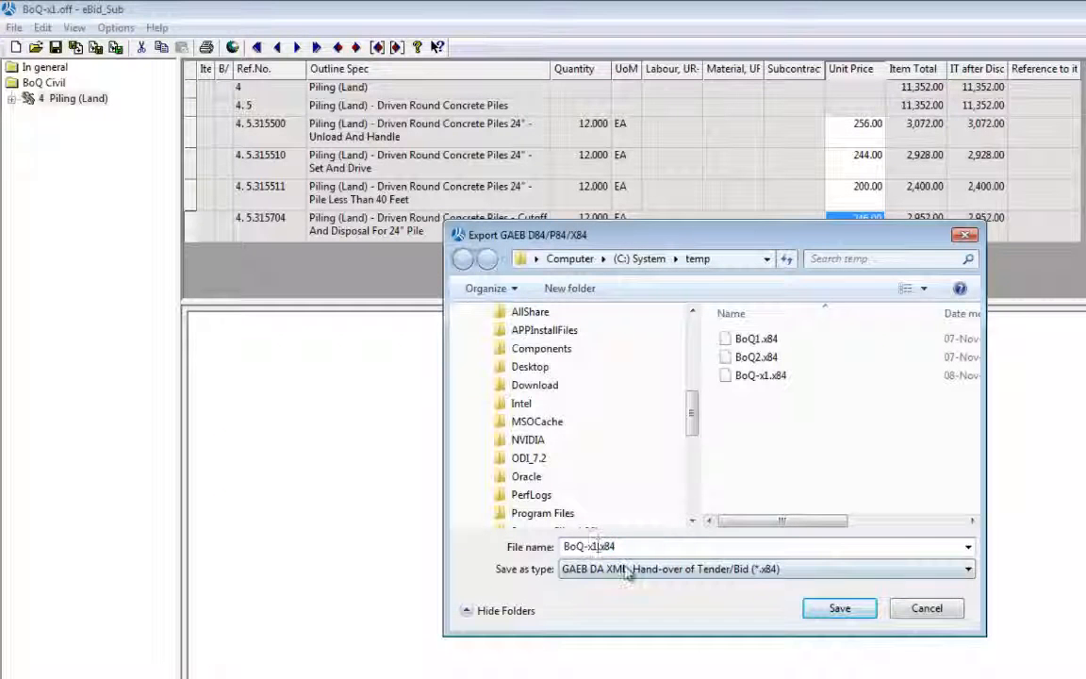
pyautogui.press('BackSpace')
pyautogui.write('2')
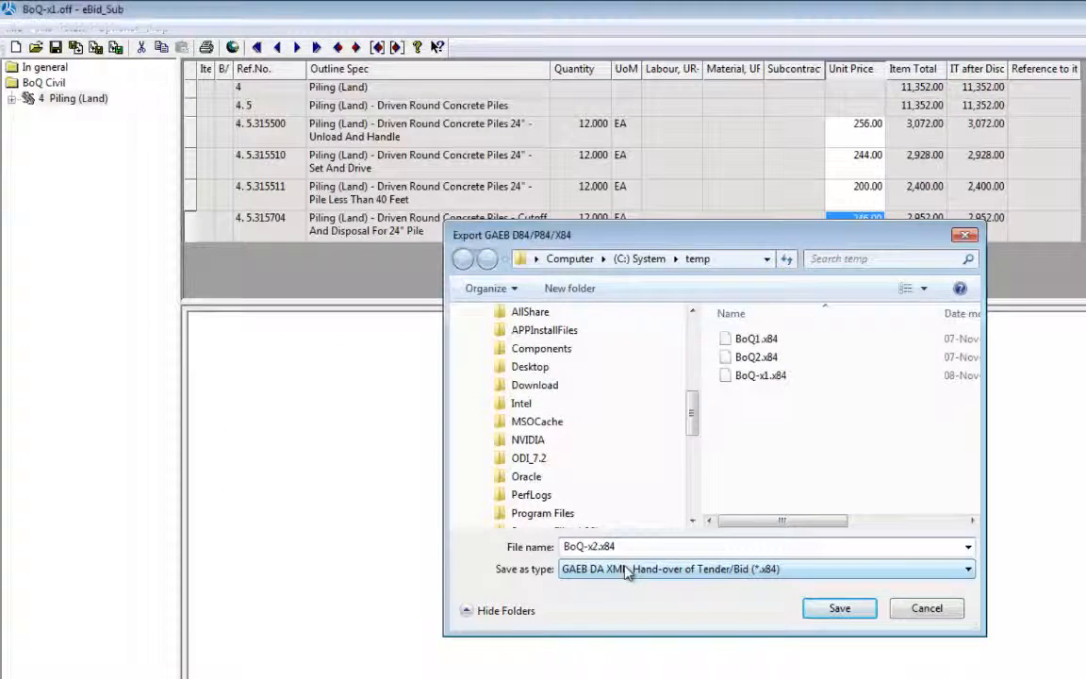
pyautogui.press('Return')
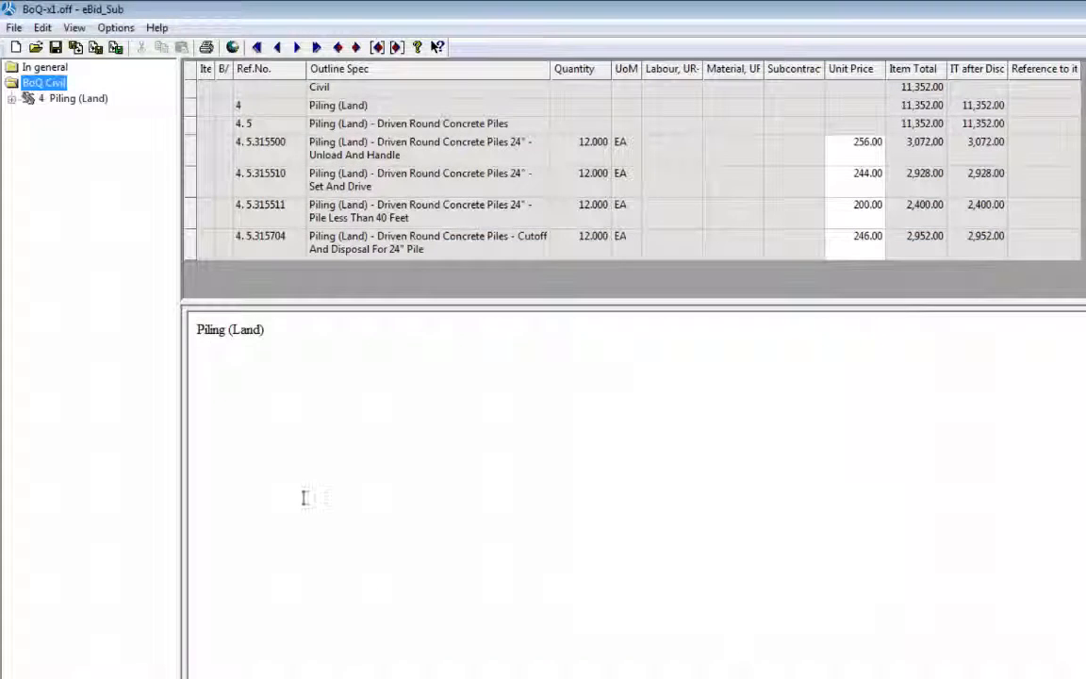
# Switch to RIB iTWO and move package 001 Piling to the bid analysis phase, creating a read-only copy of the package.
pyautogui.click(348, 669)
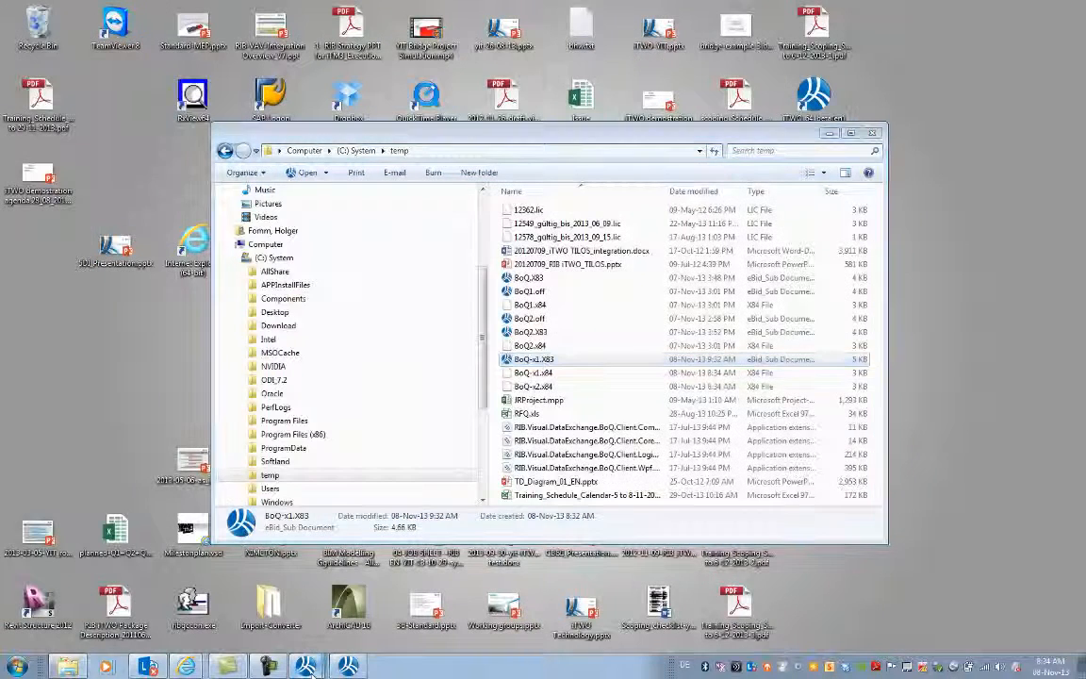
pyautogui.click(348, 670)
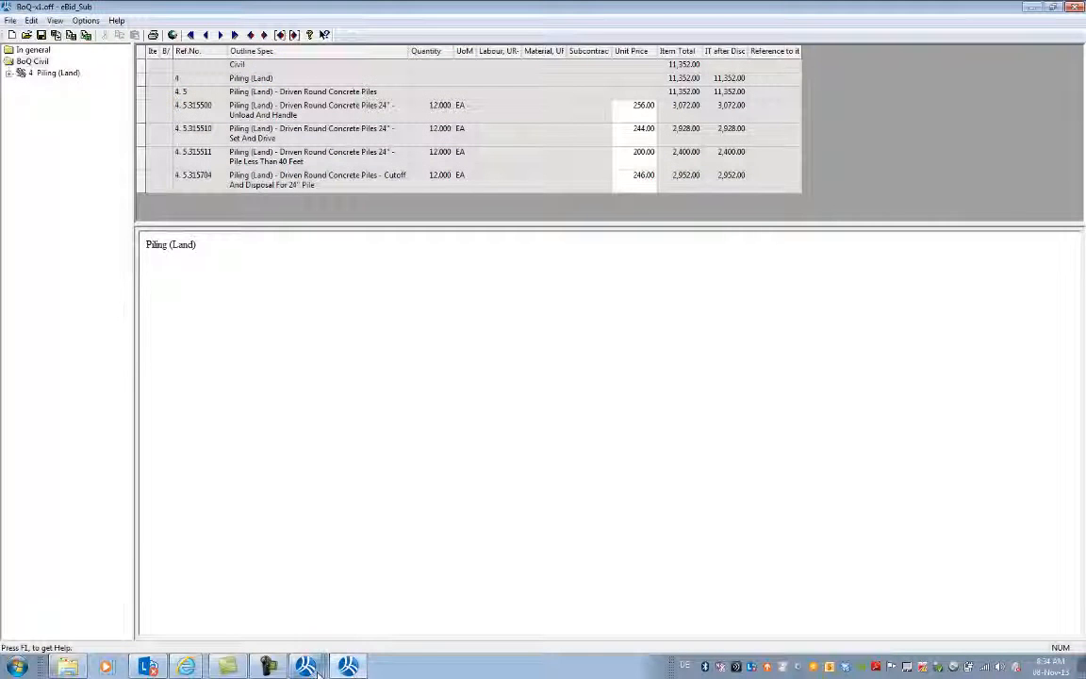
pyautogui.click(317, 672)
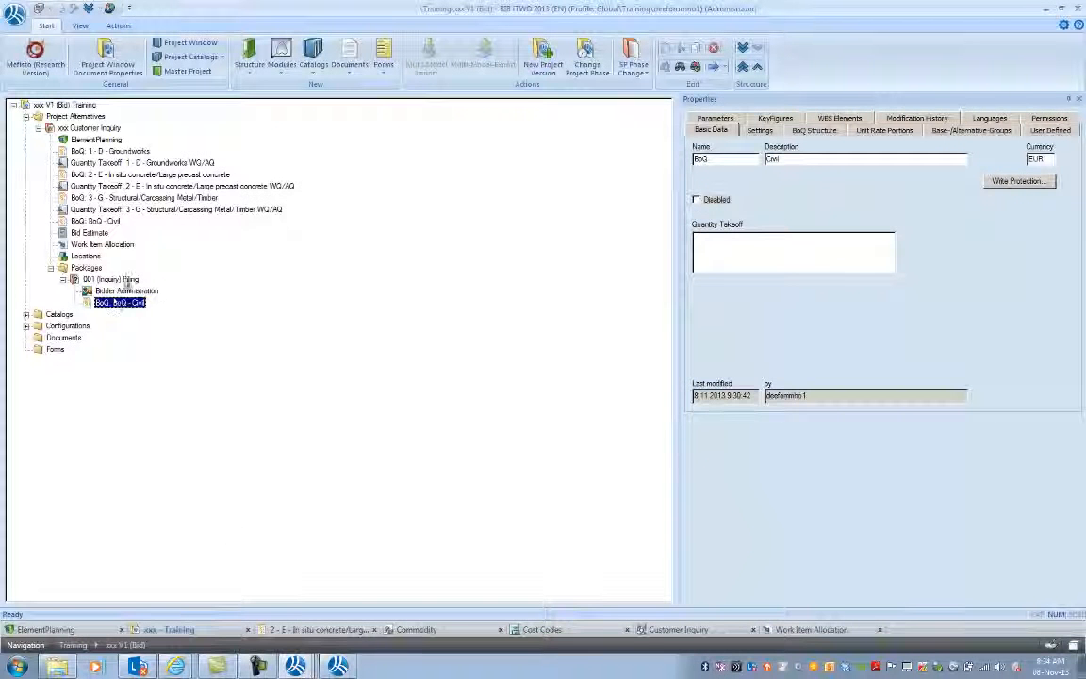
pyautogui.click(110, 280)
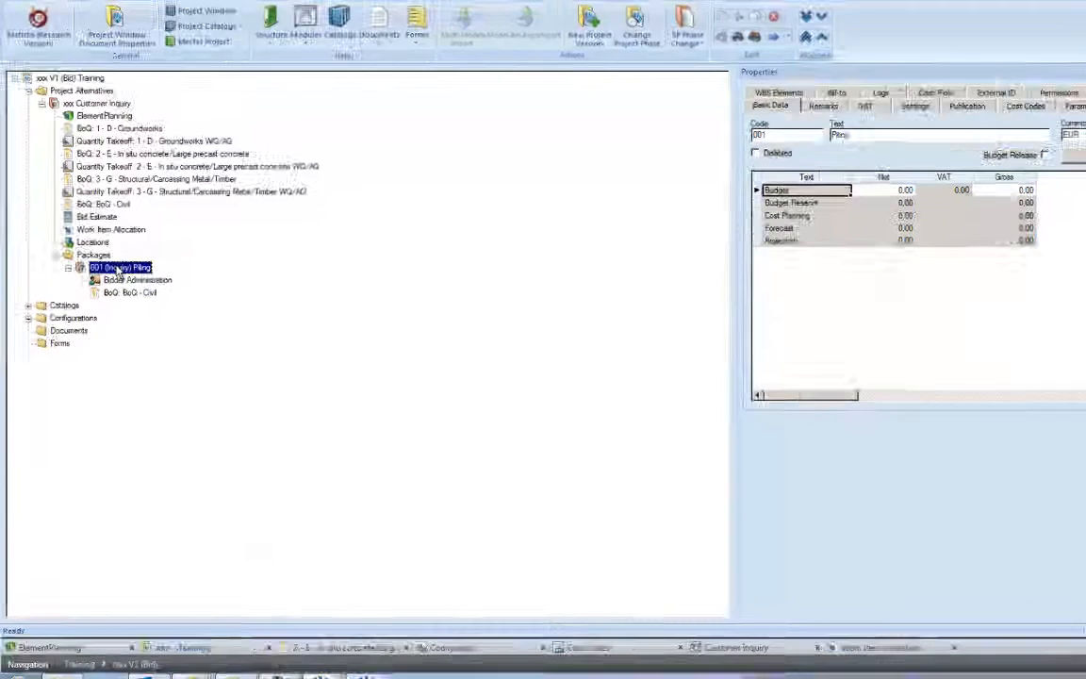
pyautogui.rightClick(110, 281)
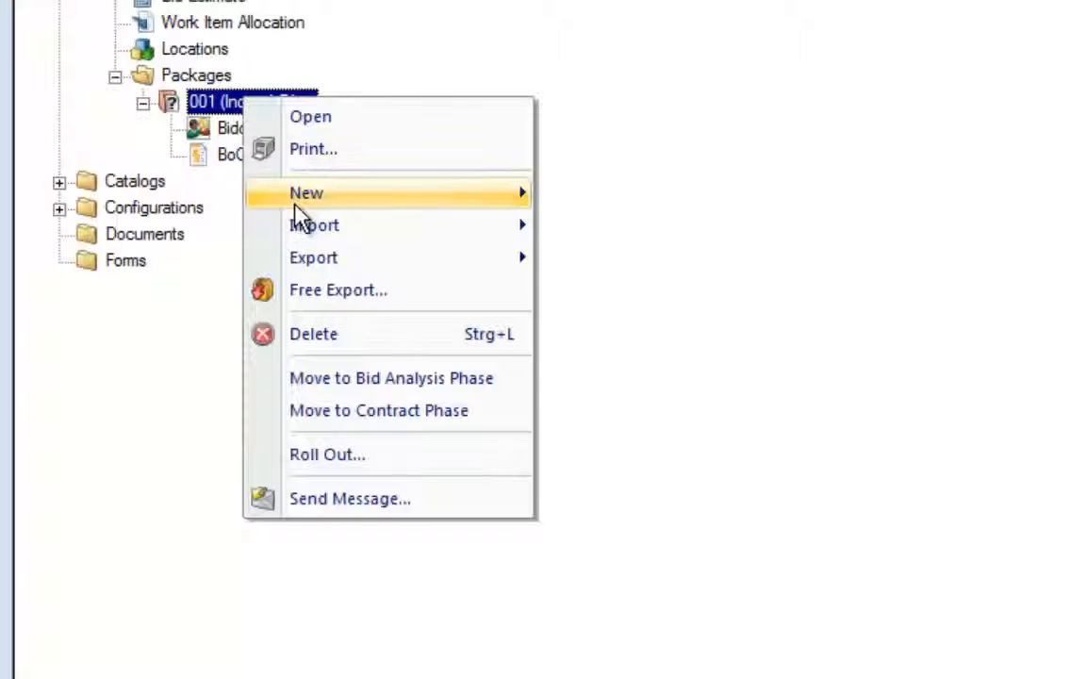
pyautogui.moveTo(299, 231)
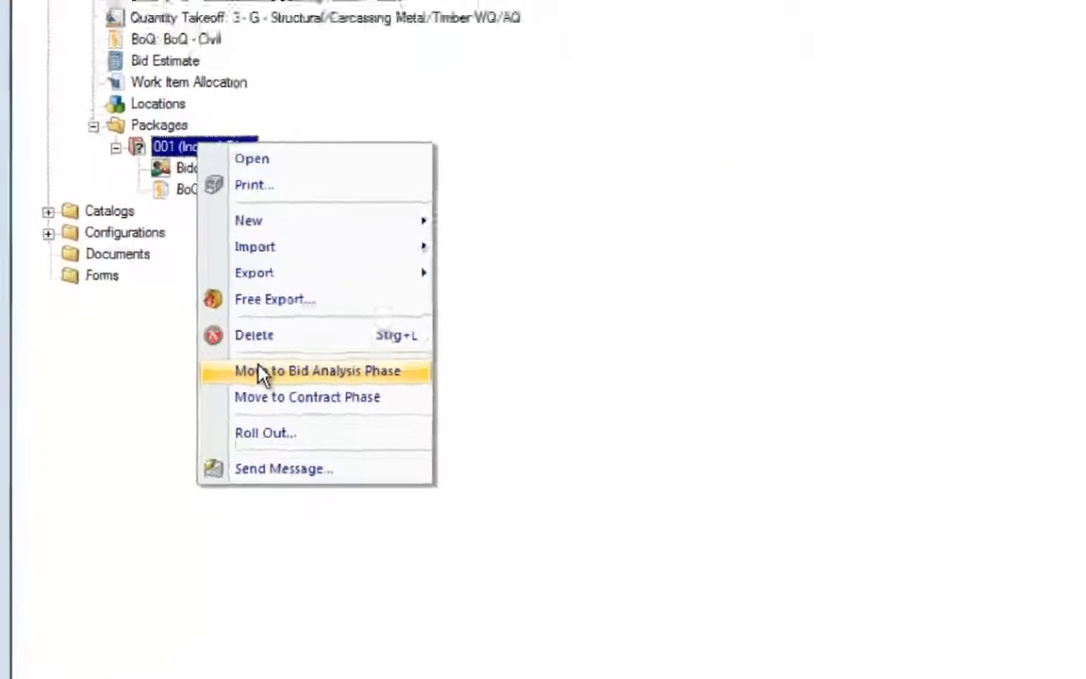
pyautogui.click(262, 374)
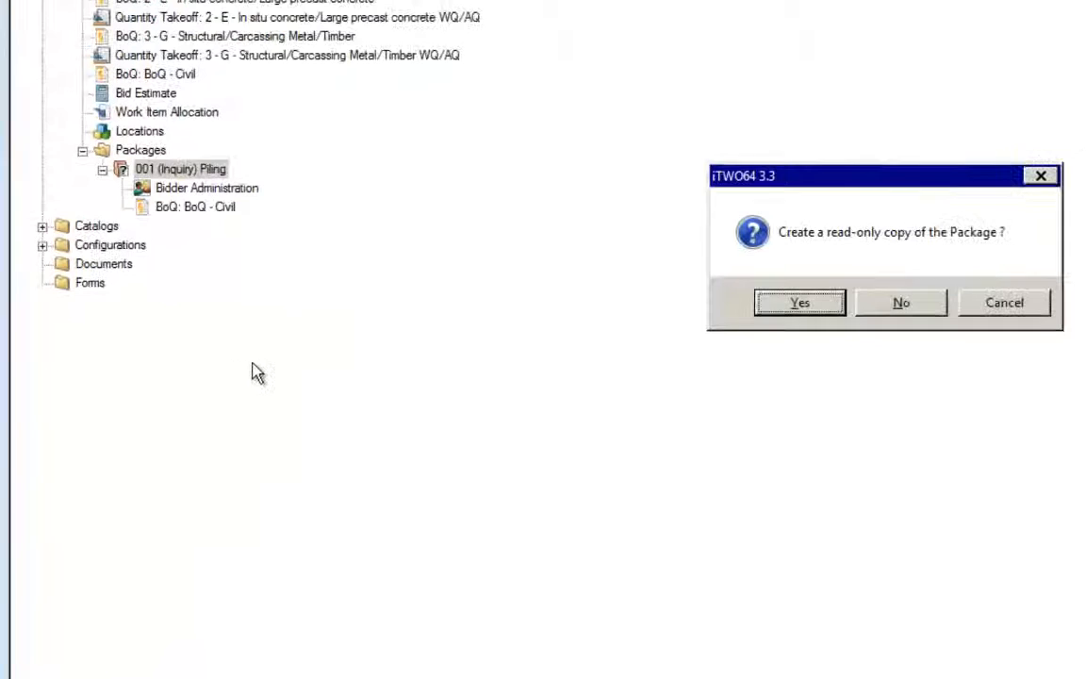
pyautogui.click(771, 304)
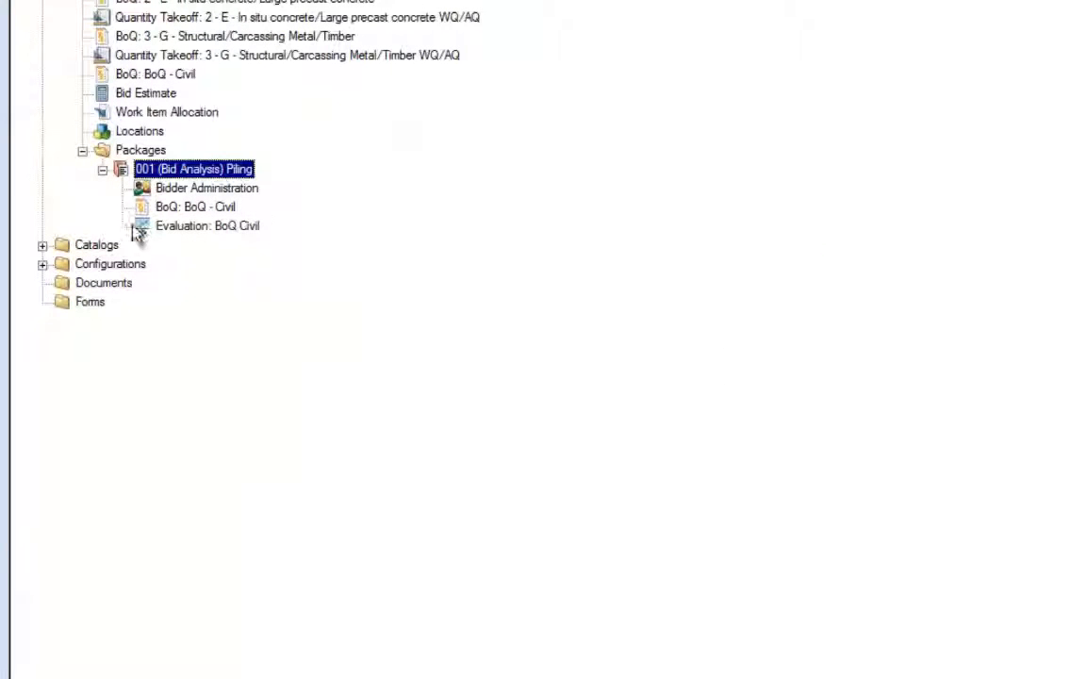
# Import the bid file BoQ-x1.x84 into the Civil BoQ evaluation for bidder number 3, replacing the bidder's prices and name.
pyautogui.click(205, 228)
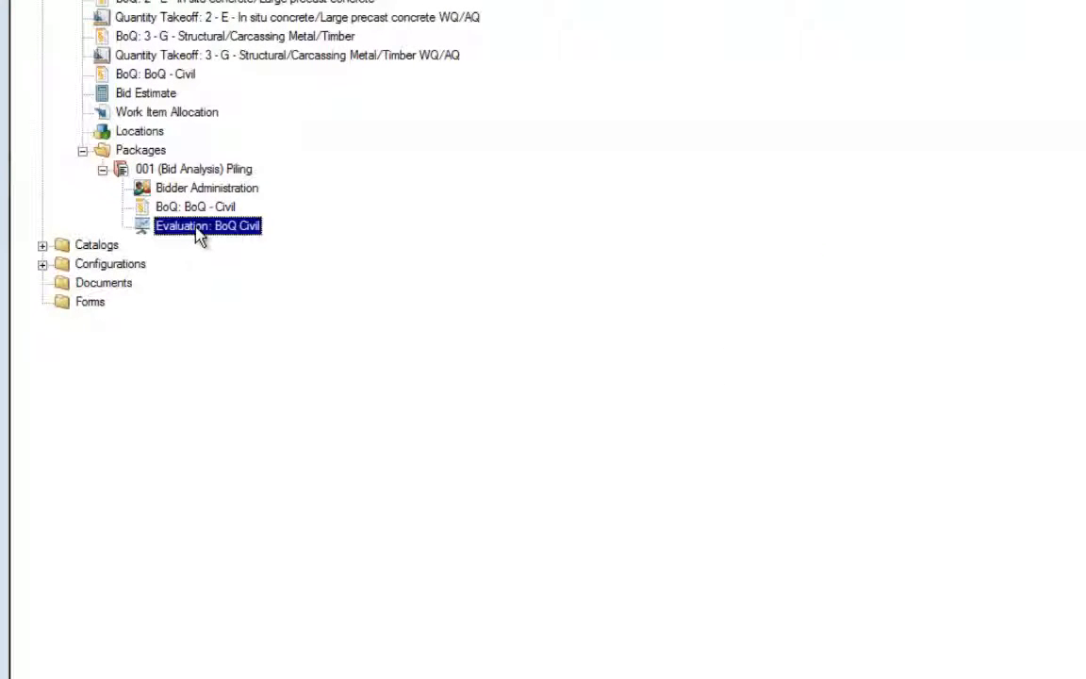
pyautogui.rightClick(216, 233)
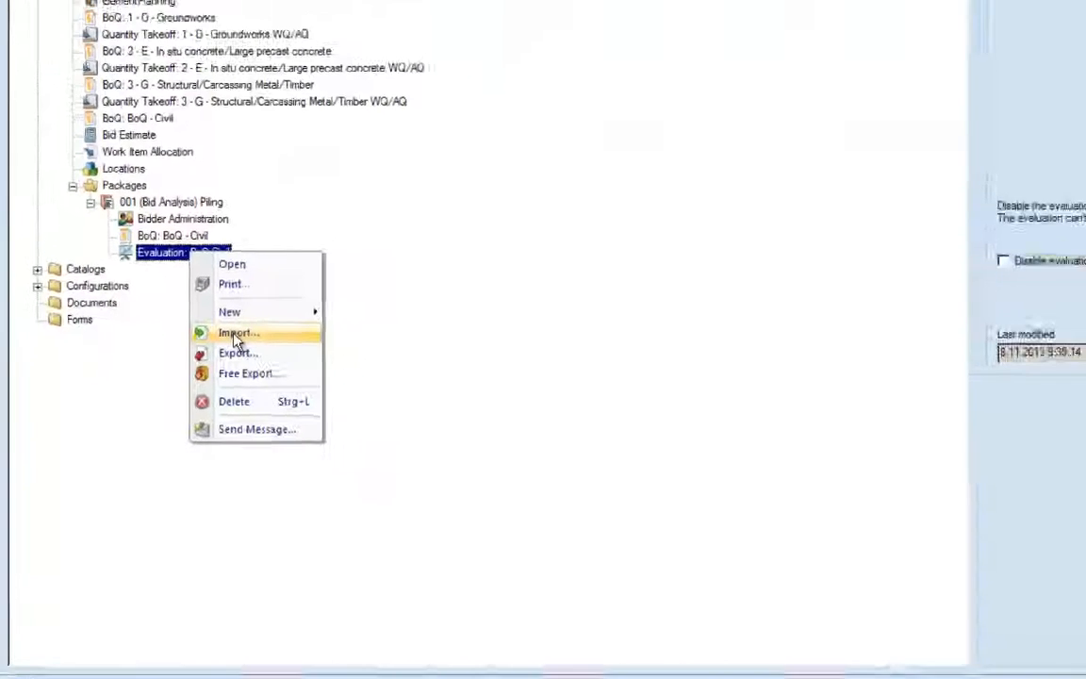
pyautogui.click(235, 334)
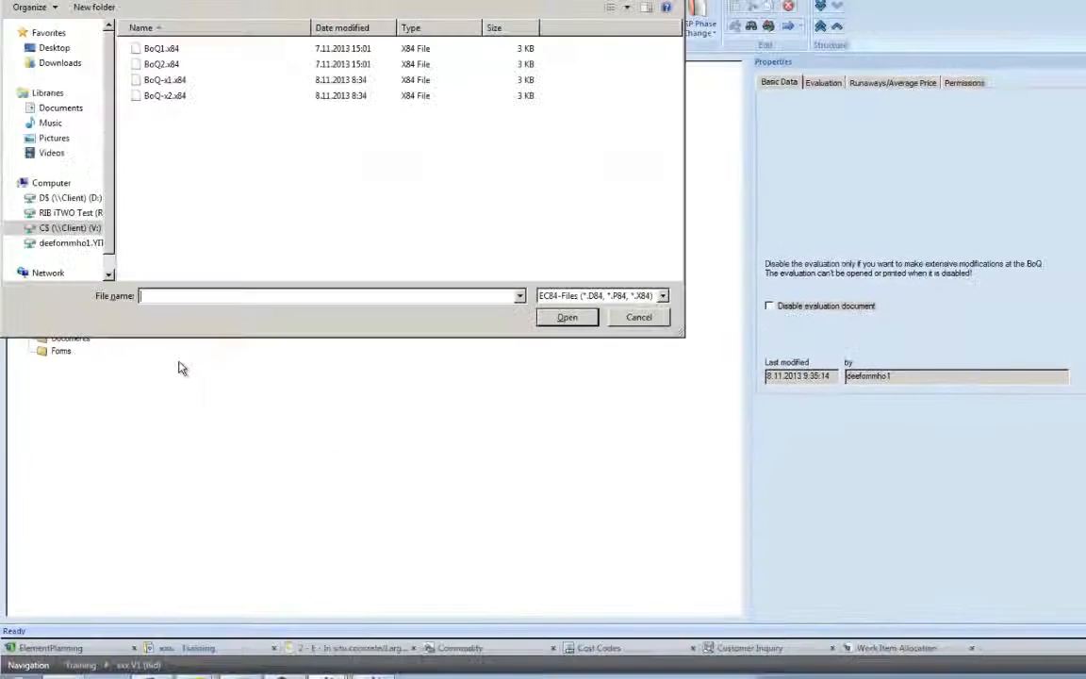
pyautogui.click(146, 116)
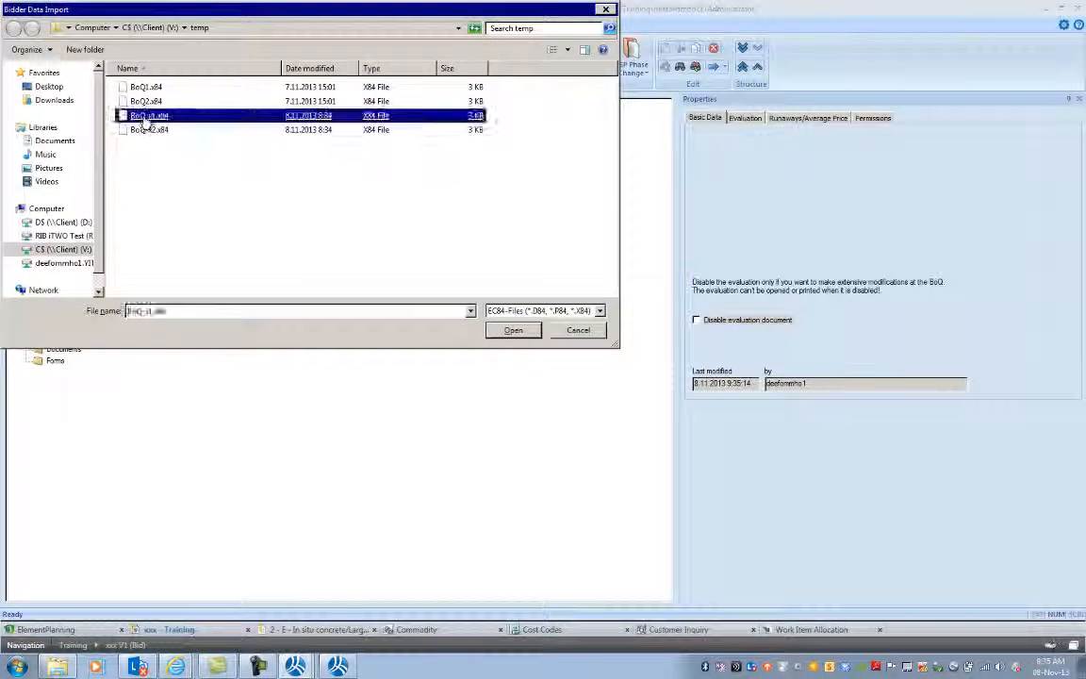
pyautogui.doubleClick(143, 116)
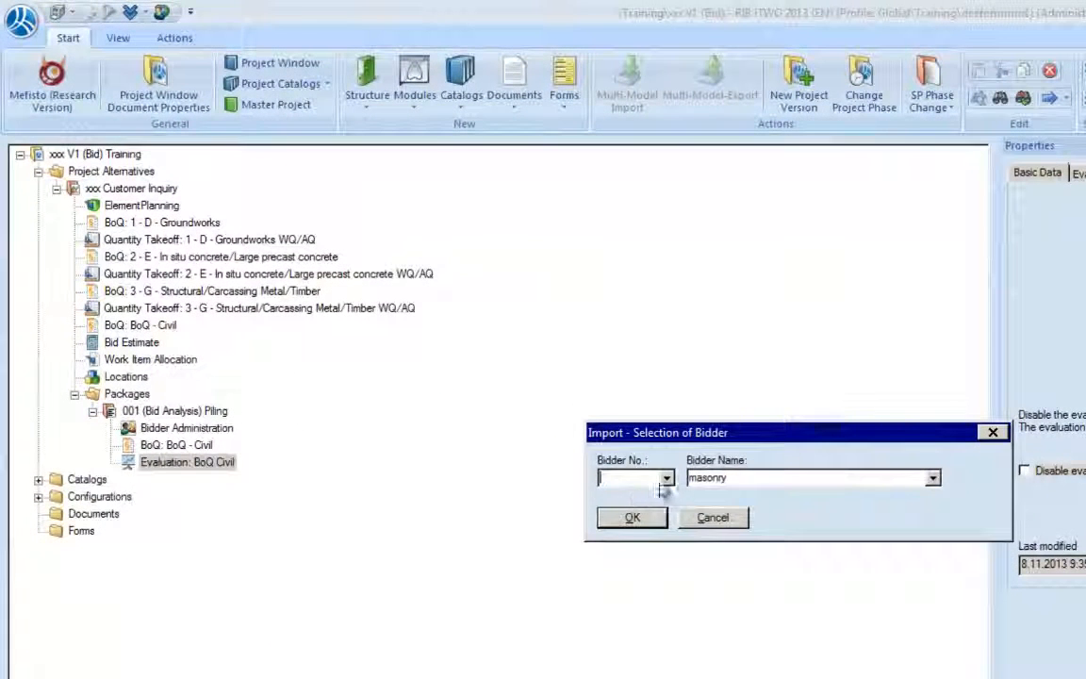
pyautogui.click(666, 478)
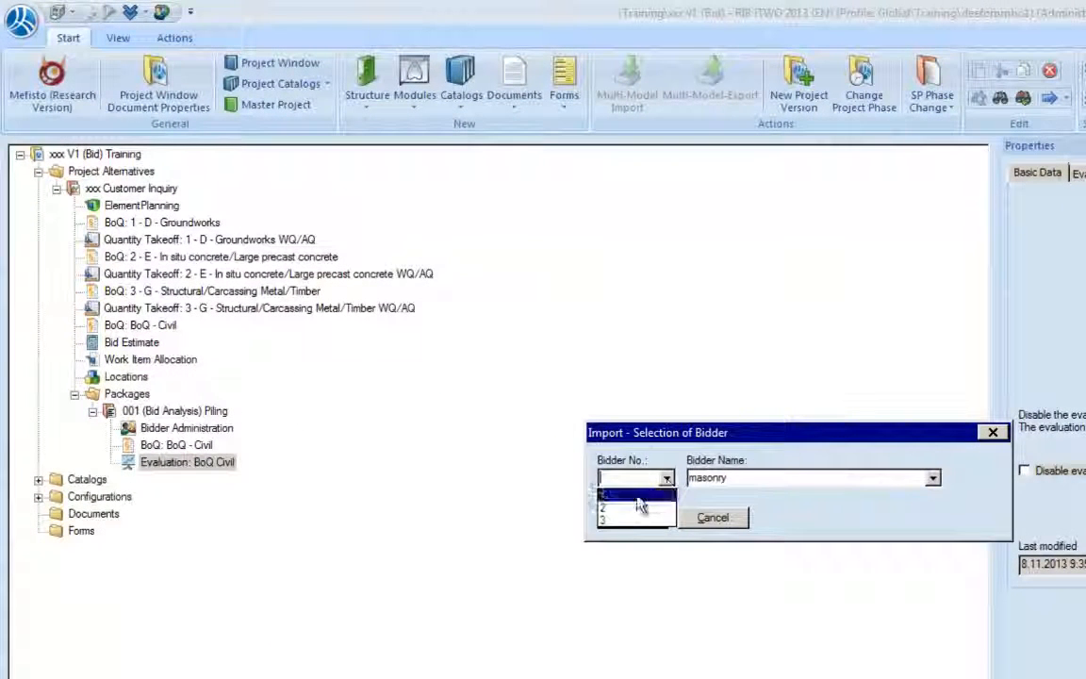
pyautogui.click(622, 492)
pyautogui.click(668, 478)
pyautogui.click(643, 520)
pyautogui.click(638, 518)
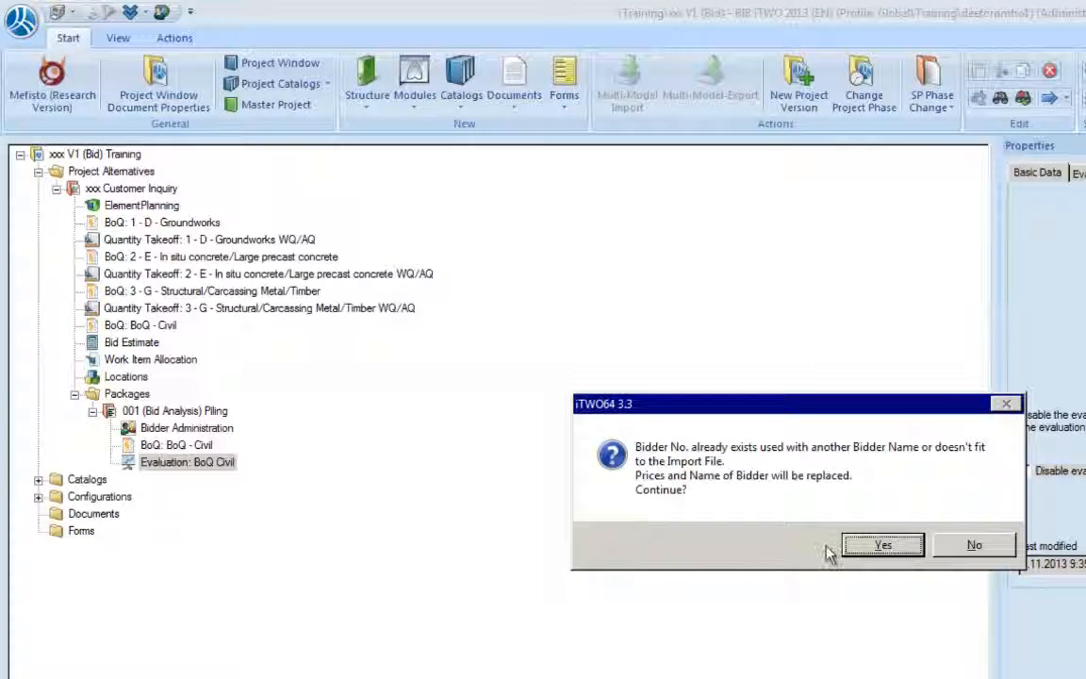
pyautogui.click(884, 547)
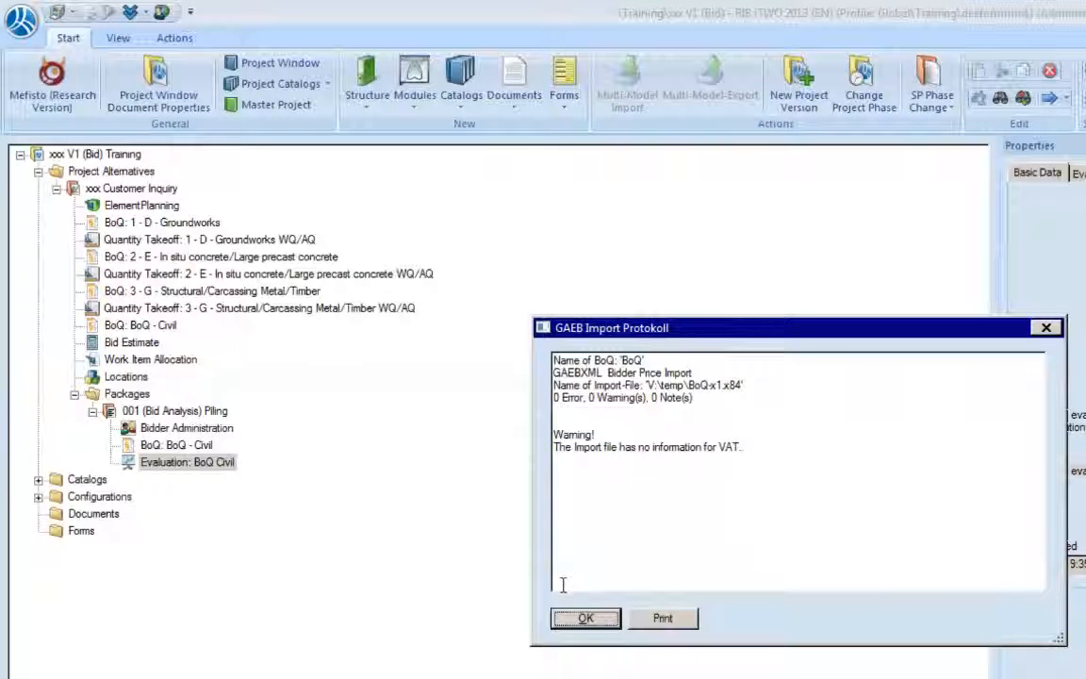
pyautogui.click(586, 618)
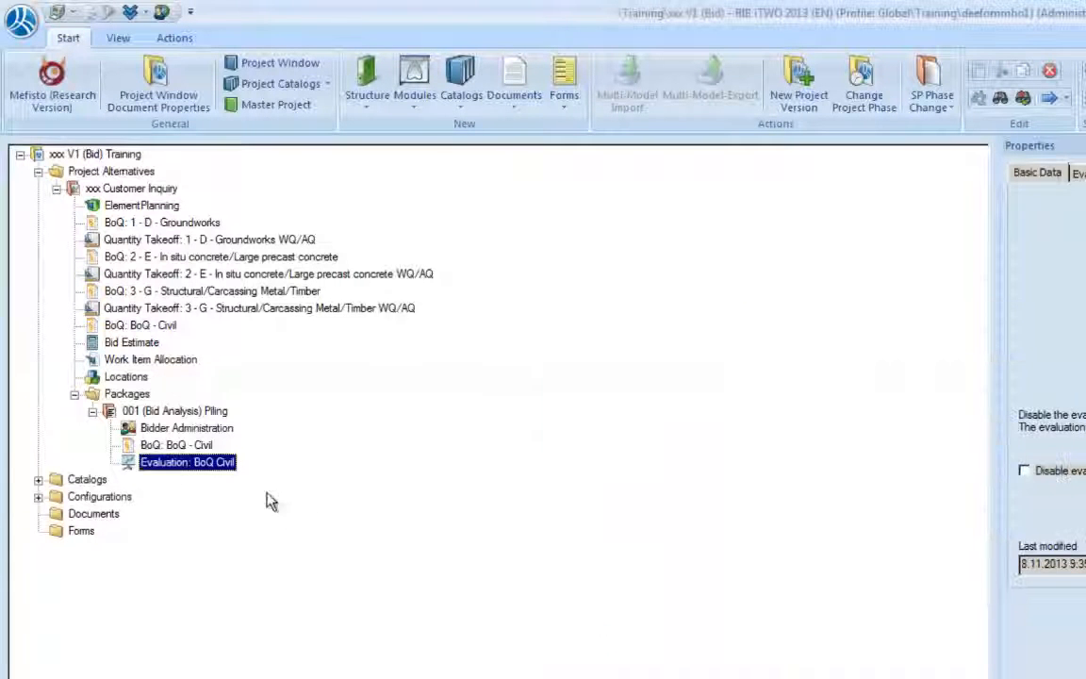
# Import the bid file BoQ-x2.x84 into the Civil BoQ evaluation for bidder number 1, accepting the bidder data replacement.
pyautogui.rightClick(165, 468)
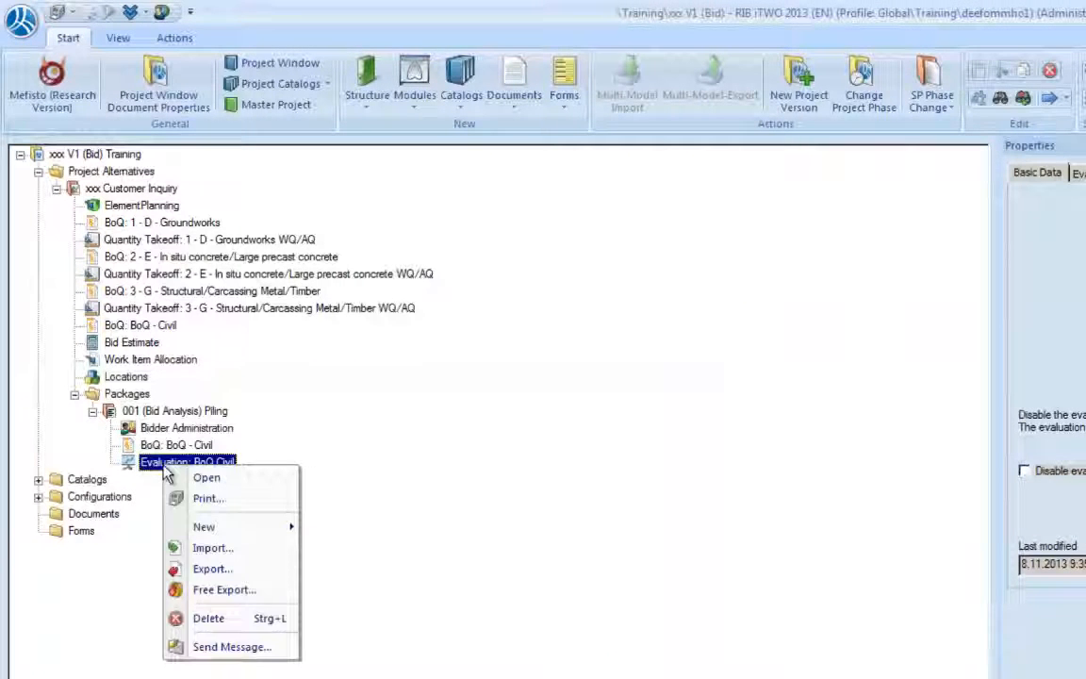
pyautogui.click(223, 549)
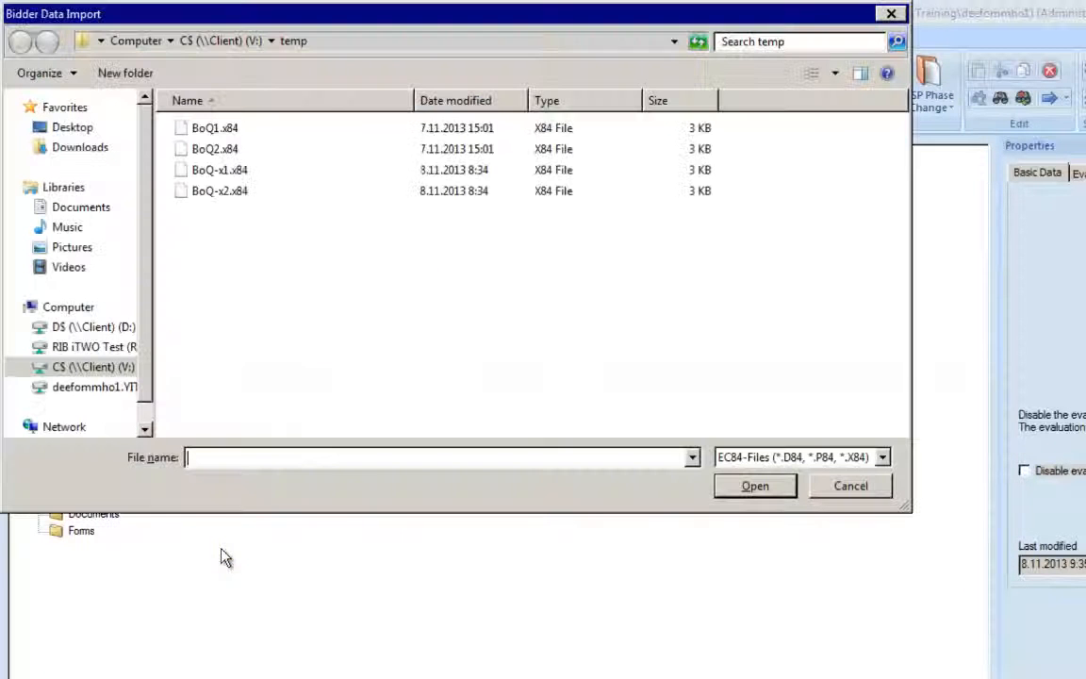
pyautogui.doubleClick(226, 190)
pyautogui.click(667, 479)
pyautogui.click(625, 507)
pyautogui.click(630, 517)
pyautogui.click(883, 544)
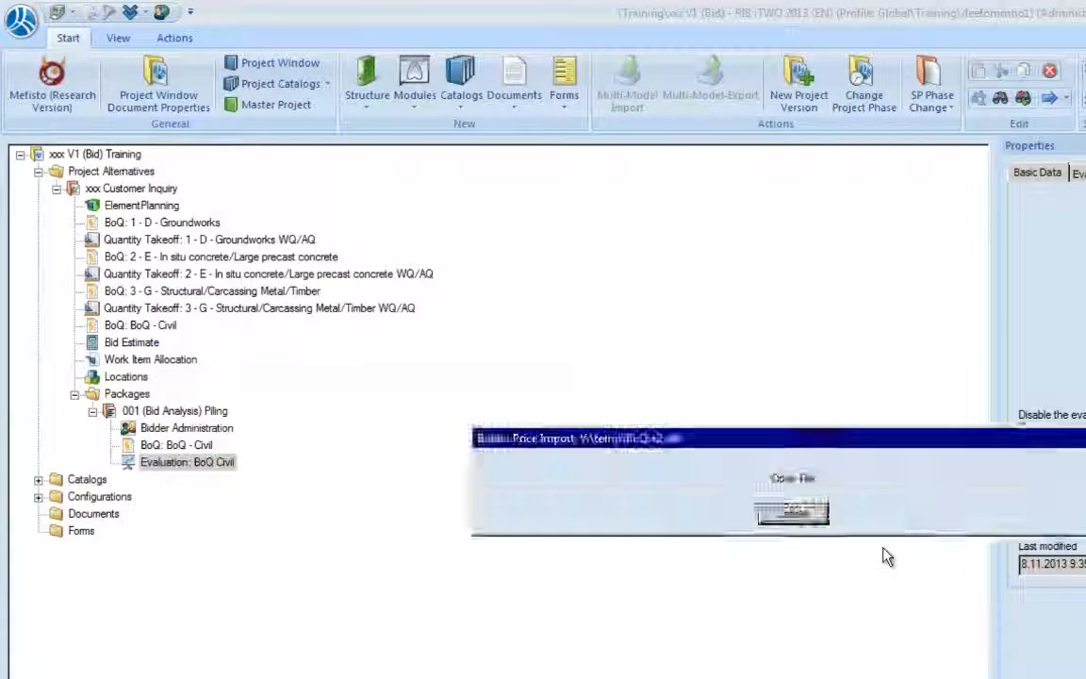
pyautogui.click(580, 619)
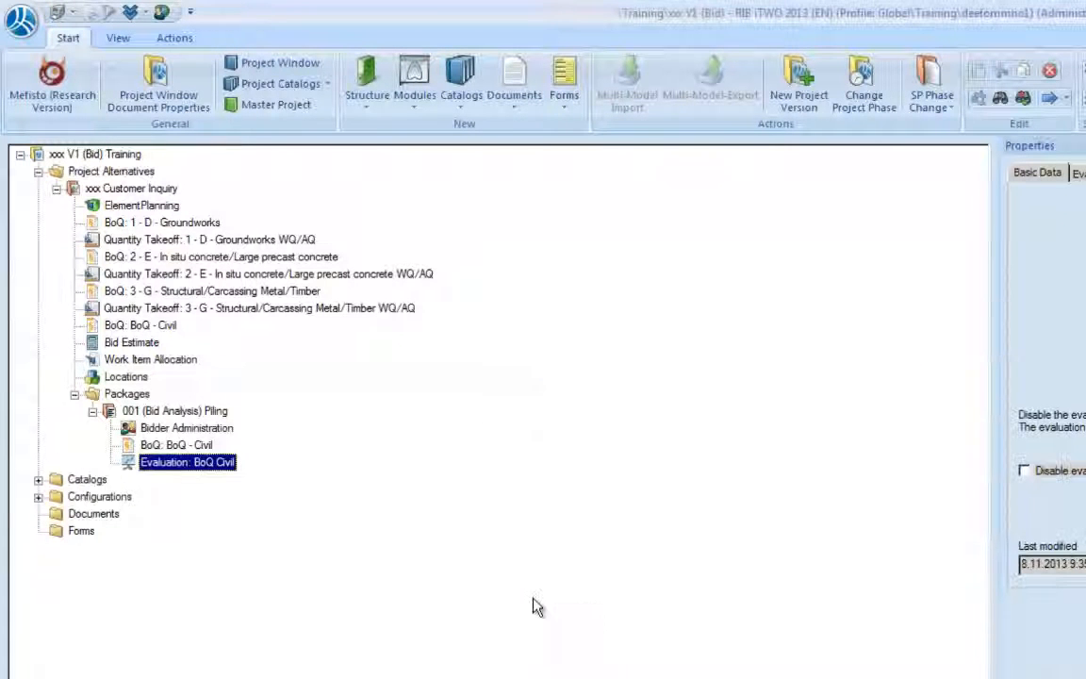
# Open the Civil BoQ evaluation, expand the tender entry down to item level, and return to the bidder comparison.
pyautogui.doubleClick(194, 462)
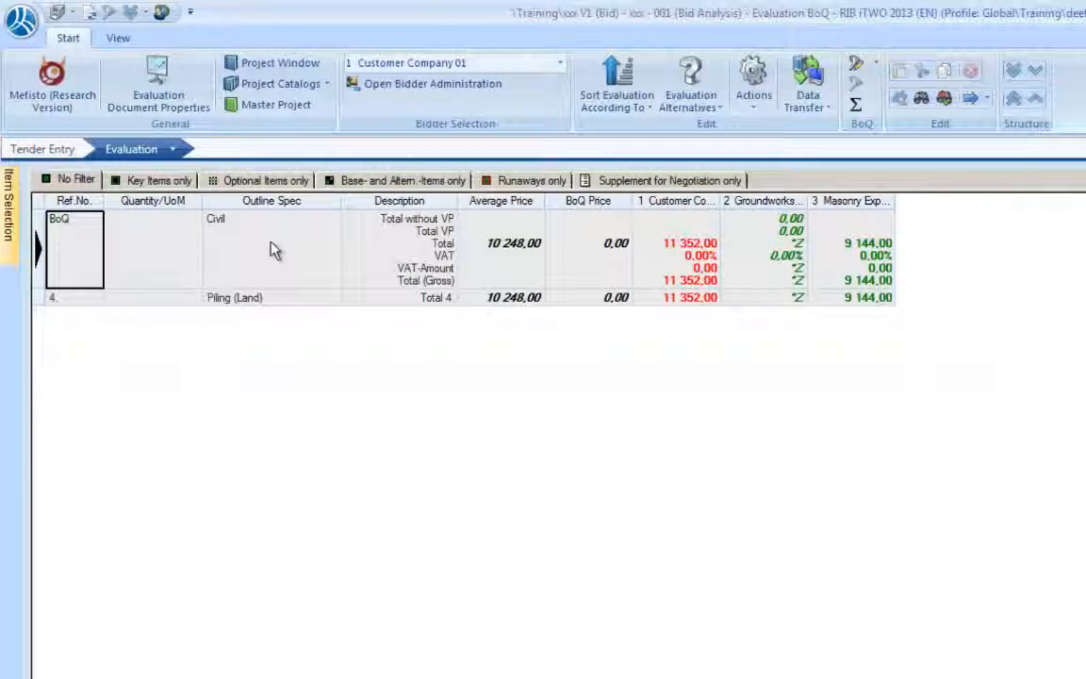
pyautogui.click(36, 151)
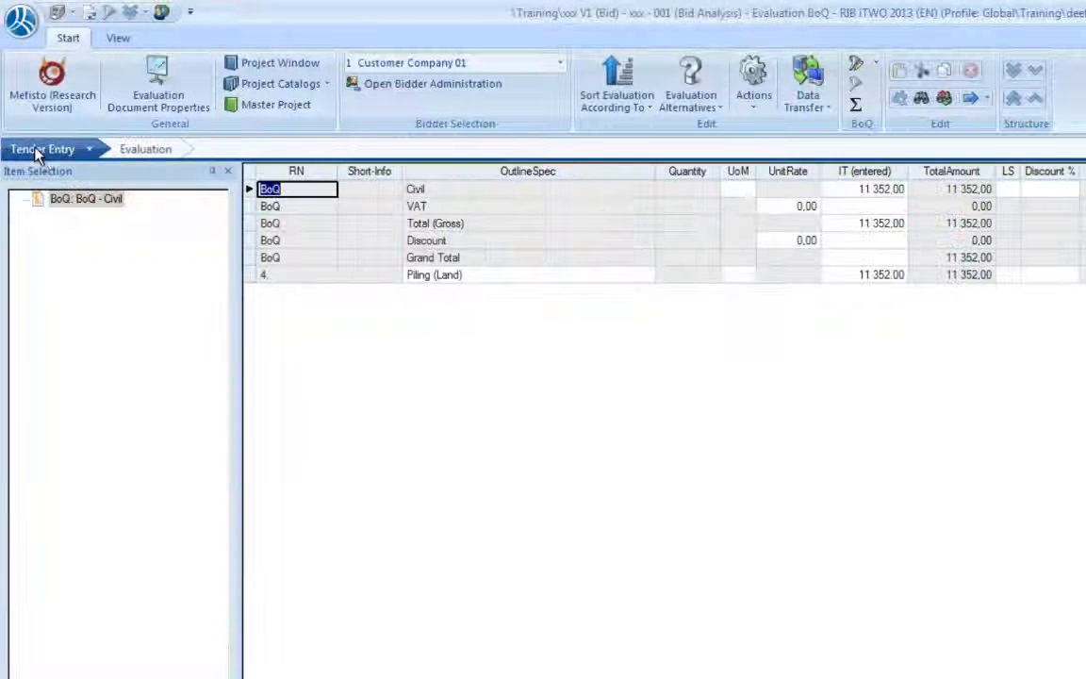
pyautogui.click(83, 199)
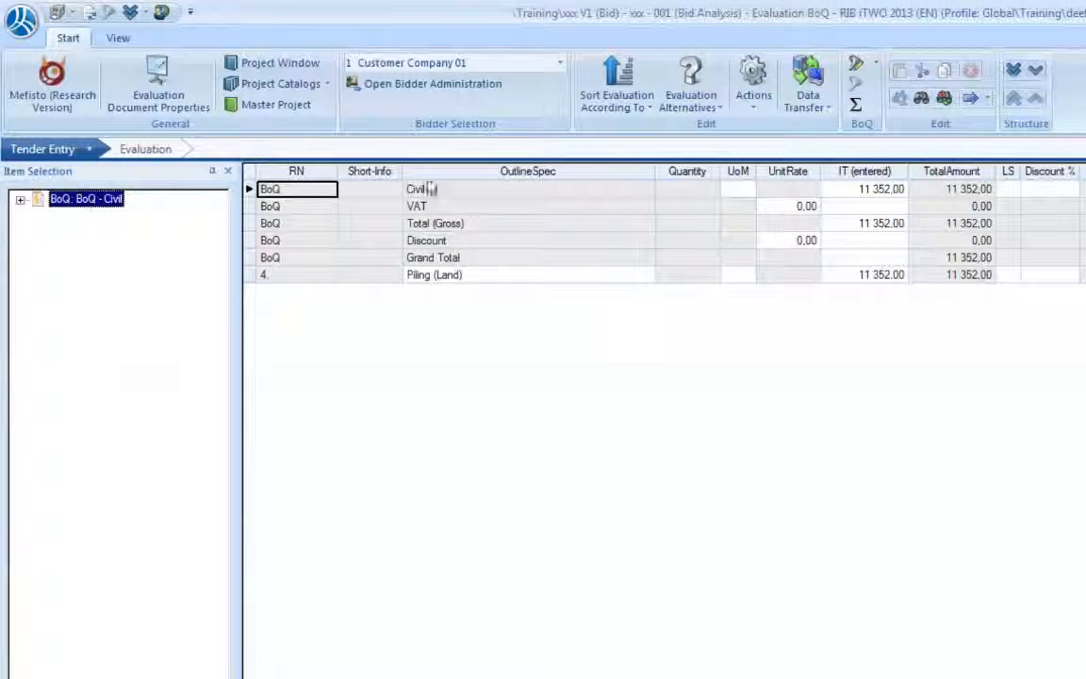
pyautogui.click(968, 70)
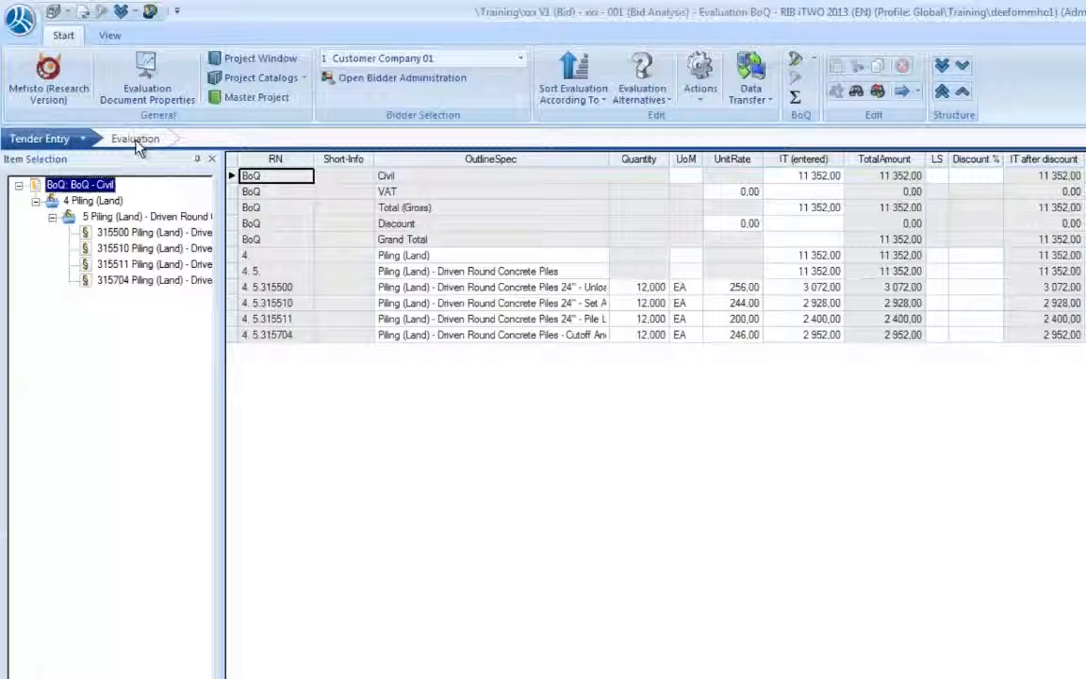
pyautogui.click(137, 139)
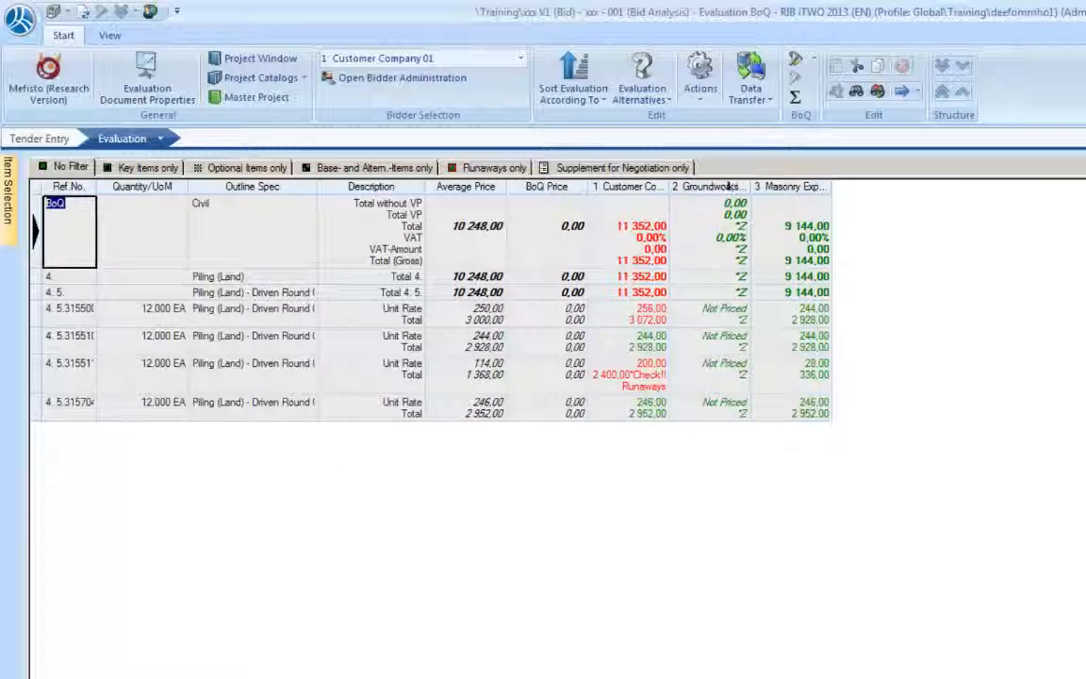
# Move the Groundworks bidder column behind the Masonry bidder column in the evaluation.
pyautogui.click(677, 186)
pyautogui.moveTo(866, 188); pyautogui.dragTo(849, 198)
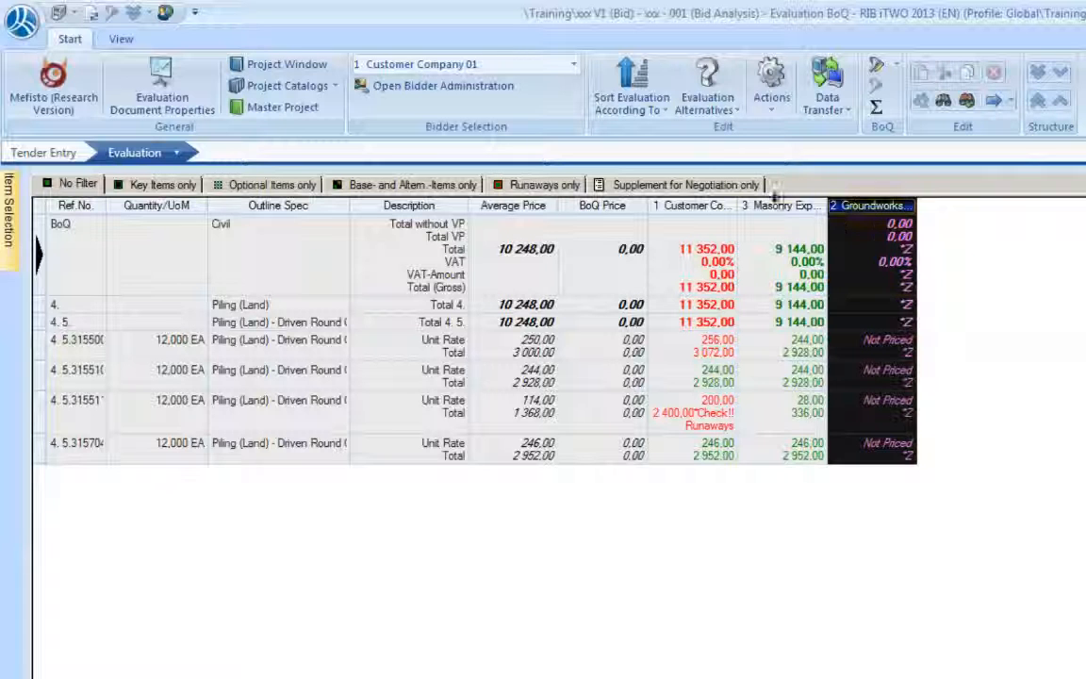
# Copy the bidder quotes to the estimate with cost factor 1.000 and cost code S (Specialist), disabling existing details.
pyautogui.click(787, 205)
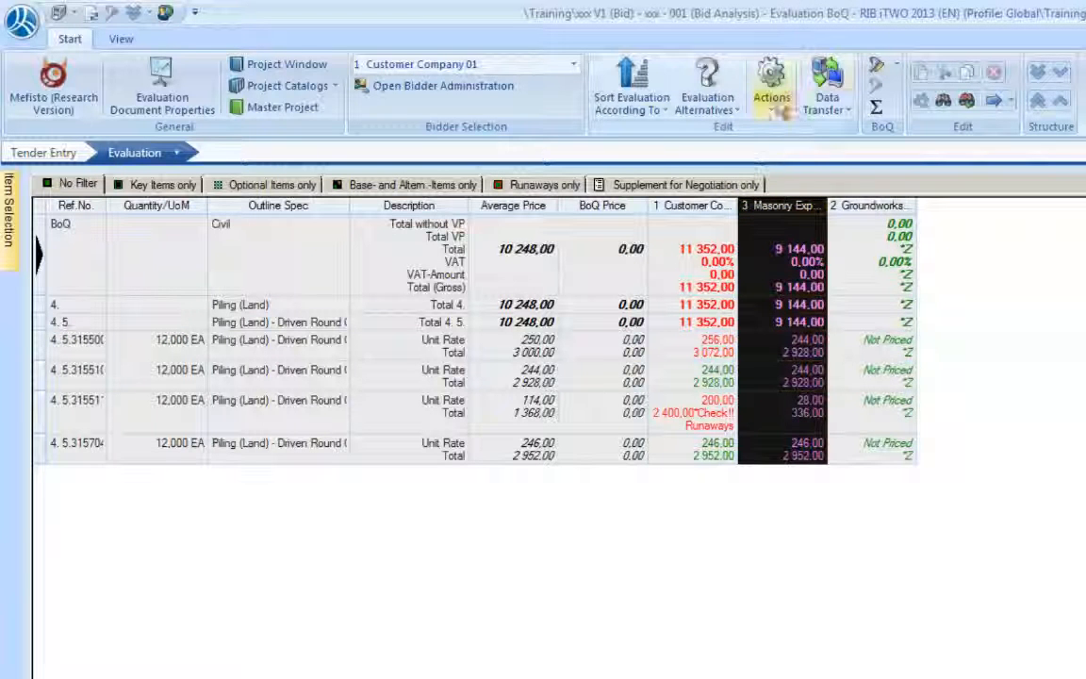
pyautogui.click(838, 119)
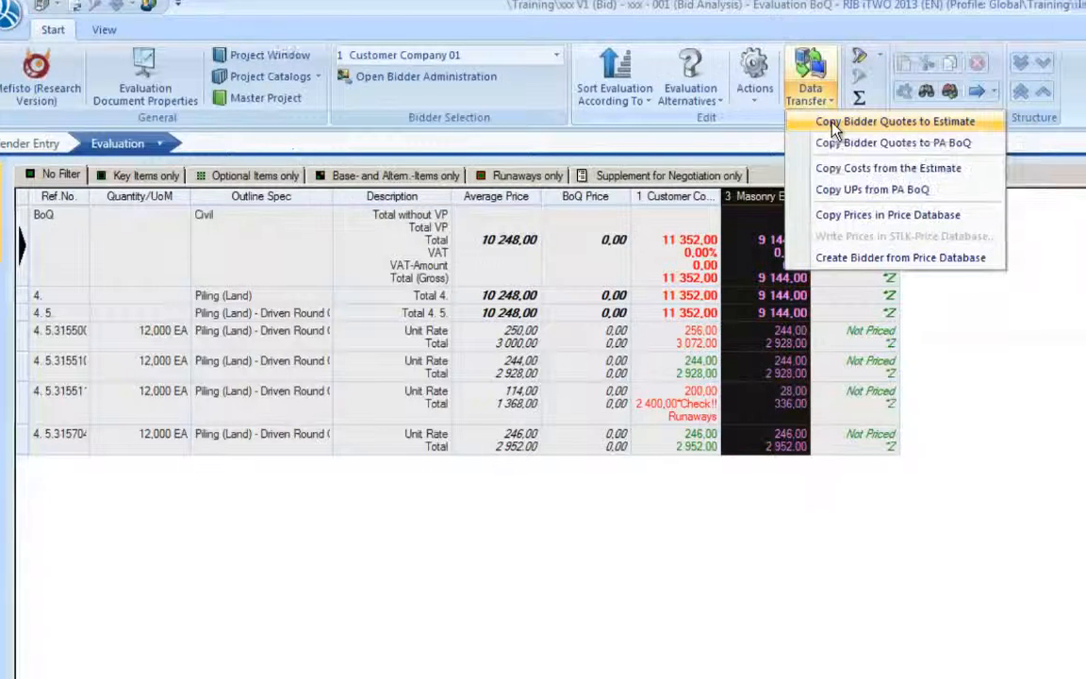
pyautogui.click(851, 139)
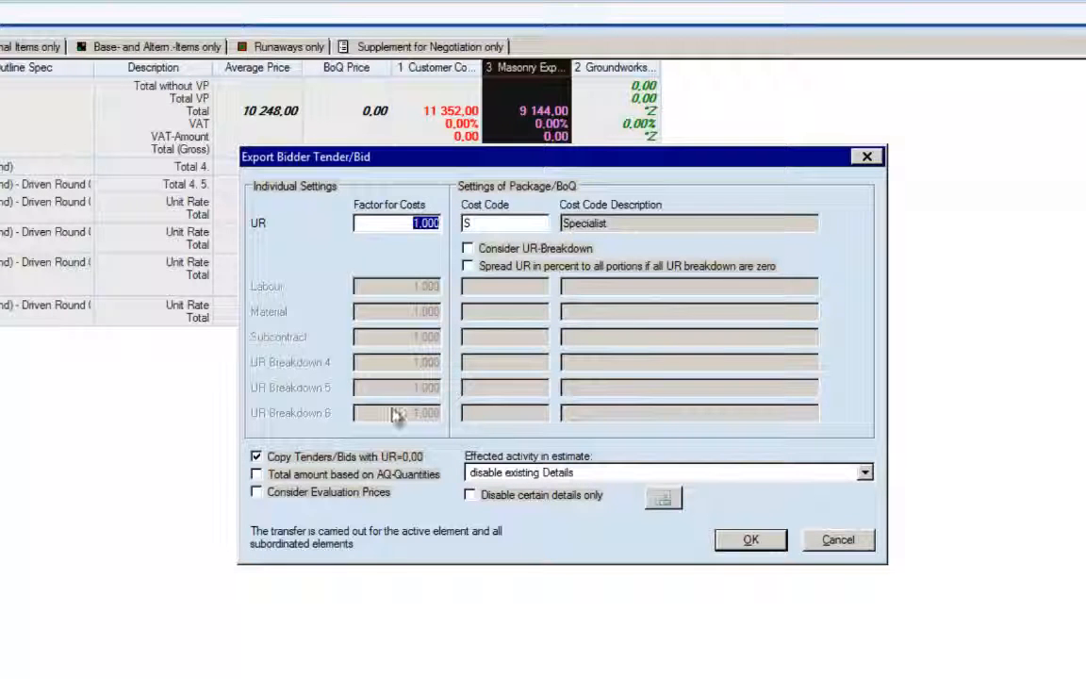
pyautogui.click(761, 547)
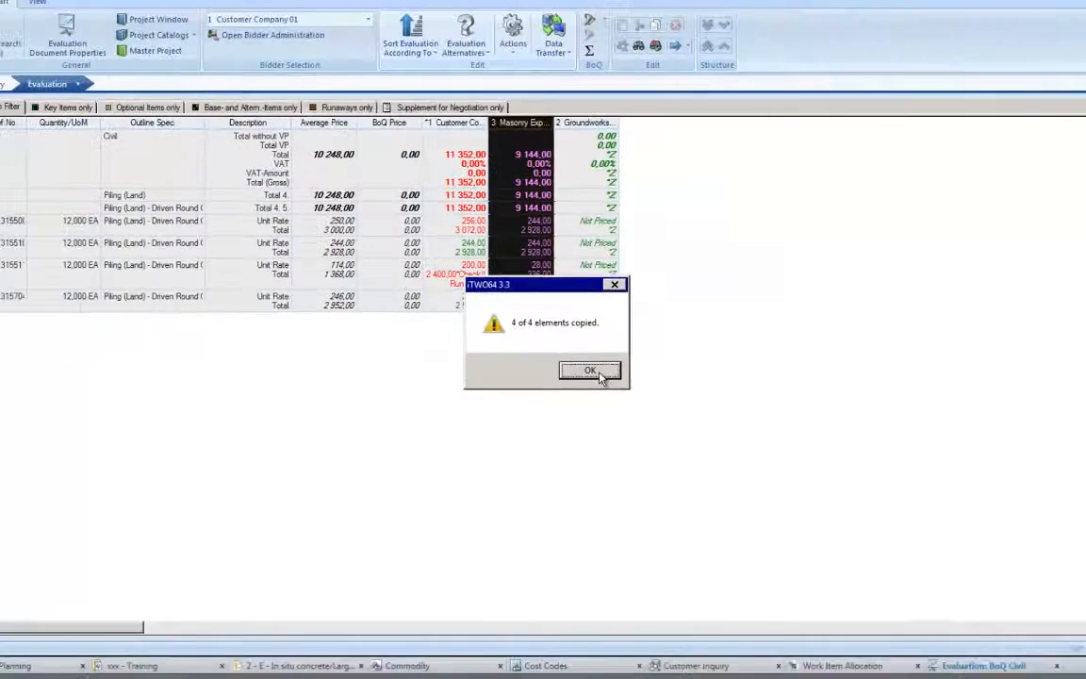
pyautogui.click(621, 405)
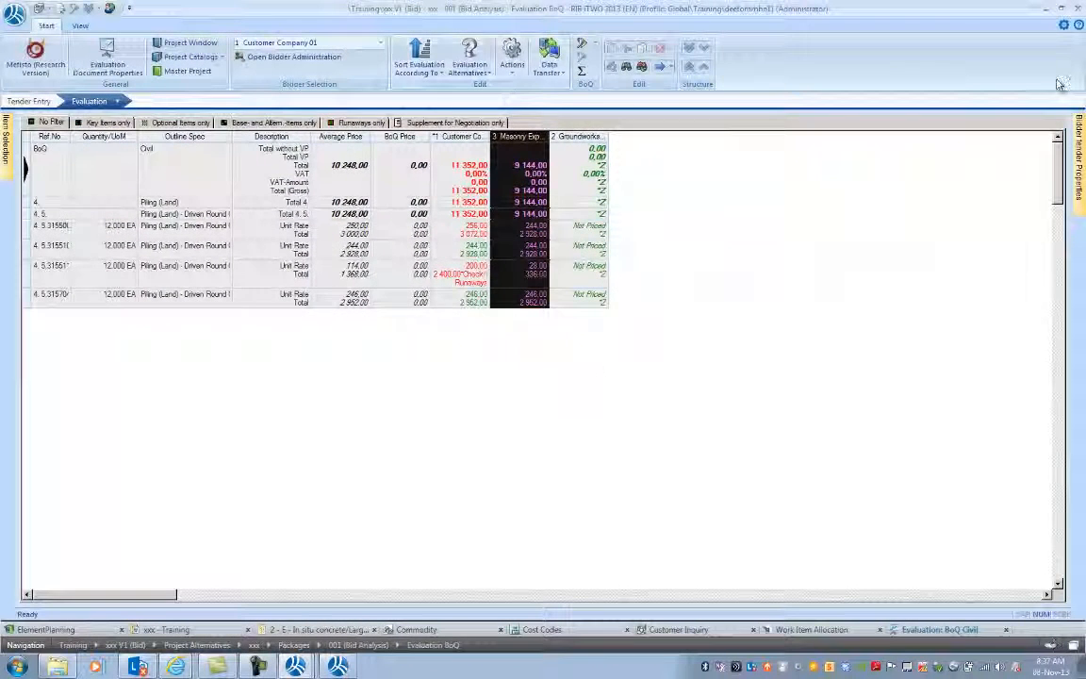
# Open the Bid Estimate, examine the cost details of the first driven concrete pile item in the Civil BoQ, and collapse the BoQ again.
pyautogui.click(1050, 10)
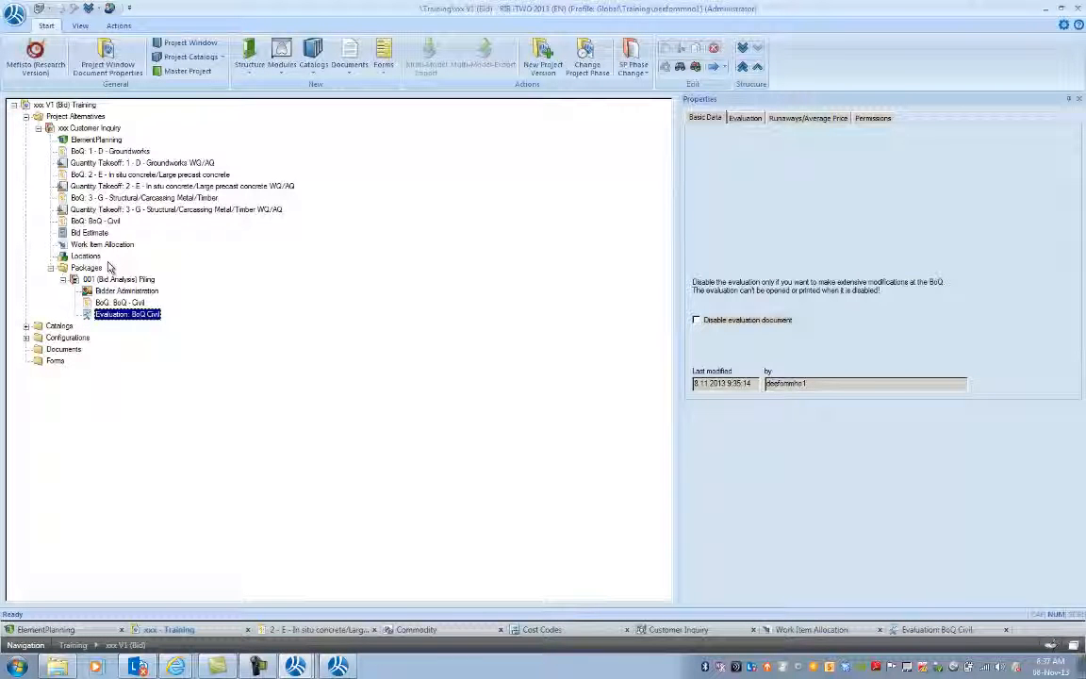
pyautogui.click(96, 233)
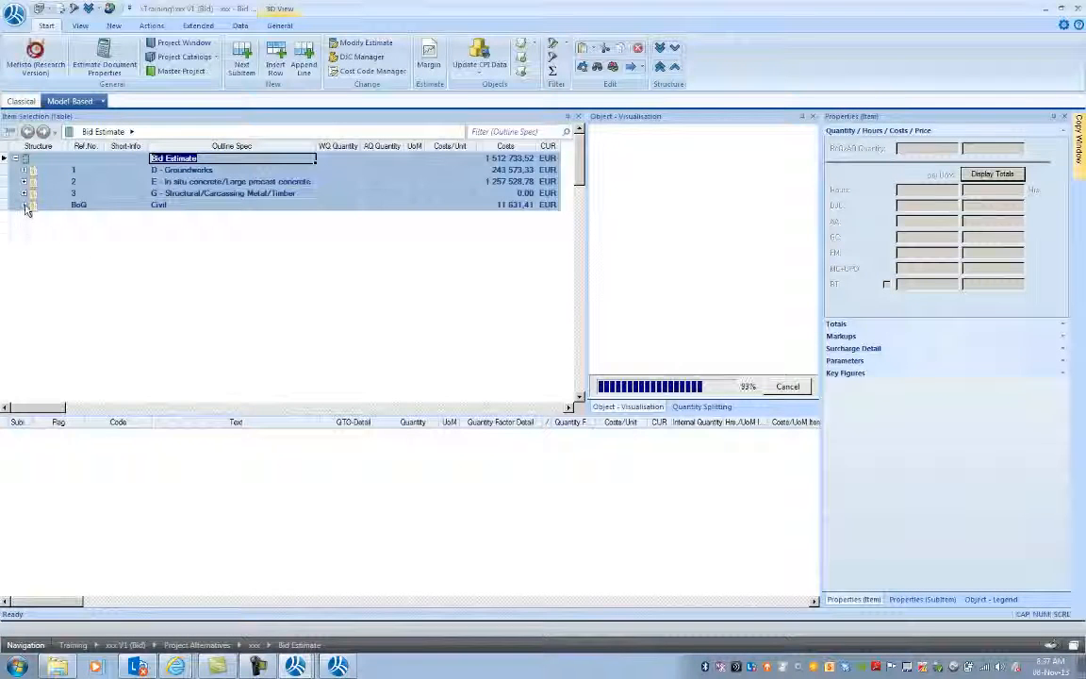
pyautogui.click(24, 205)
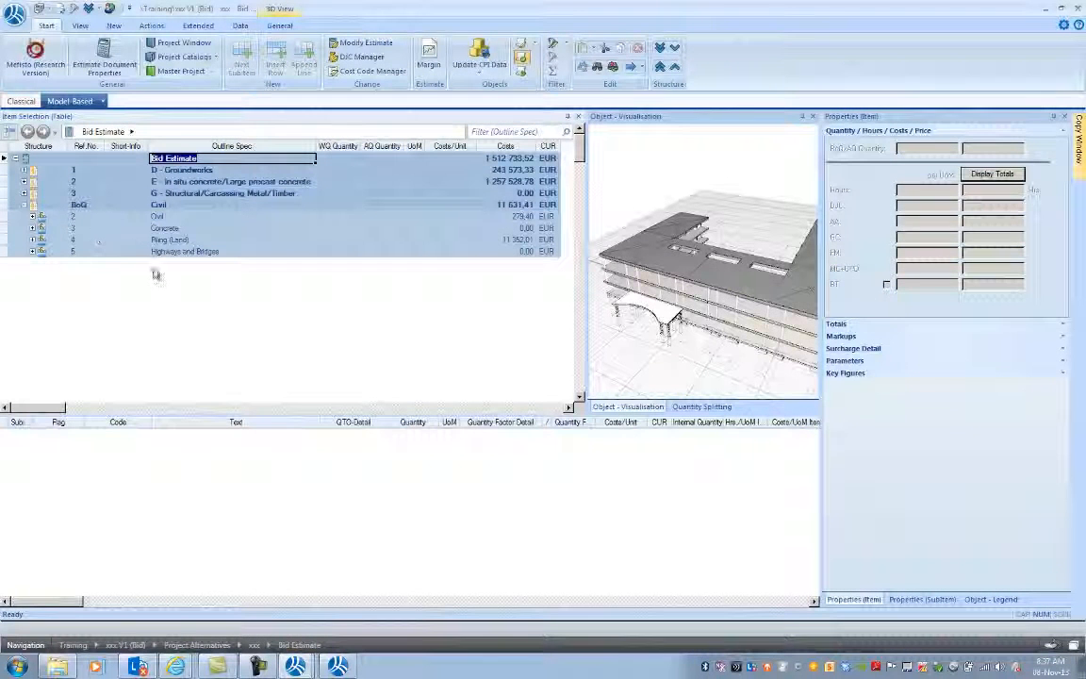
pyautogui.click(33, 241)
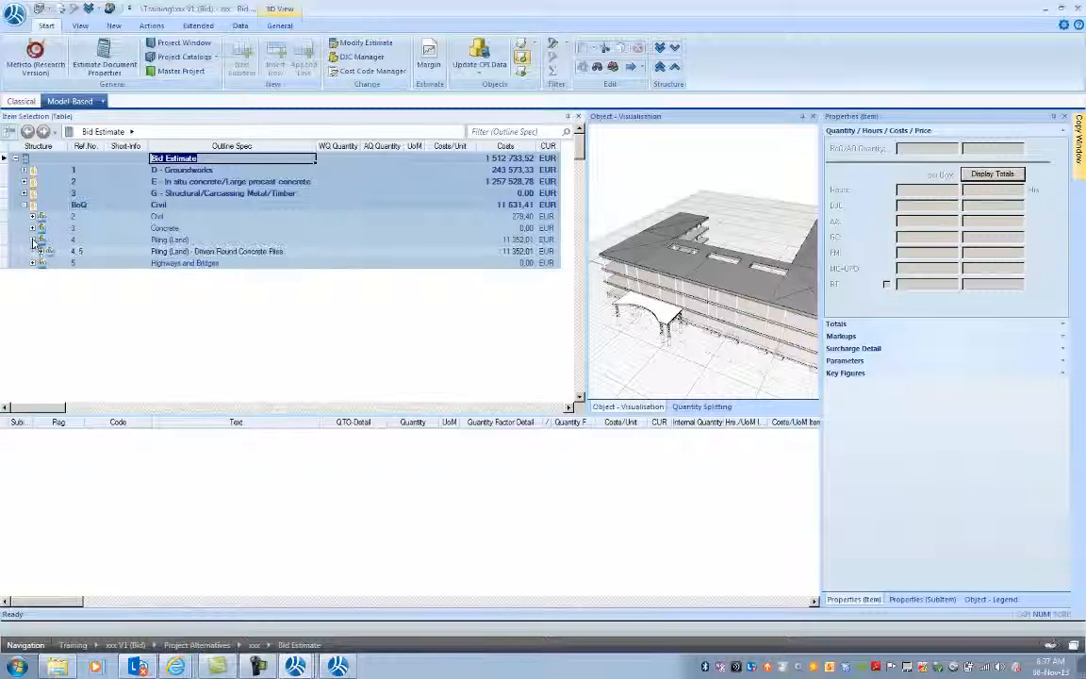
pyautogui.click(41, 253)
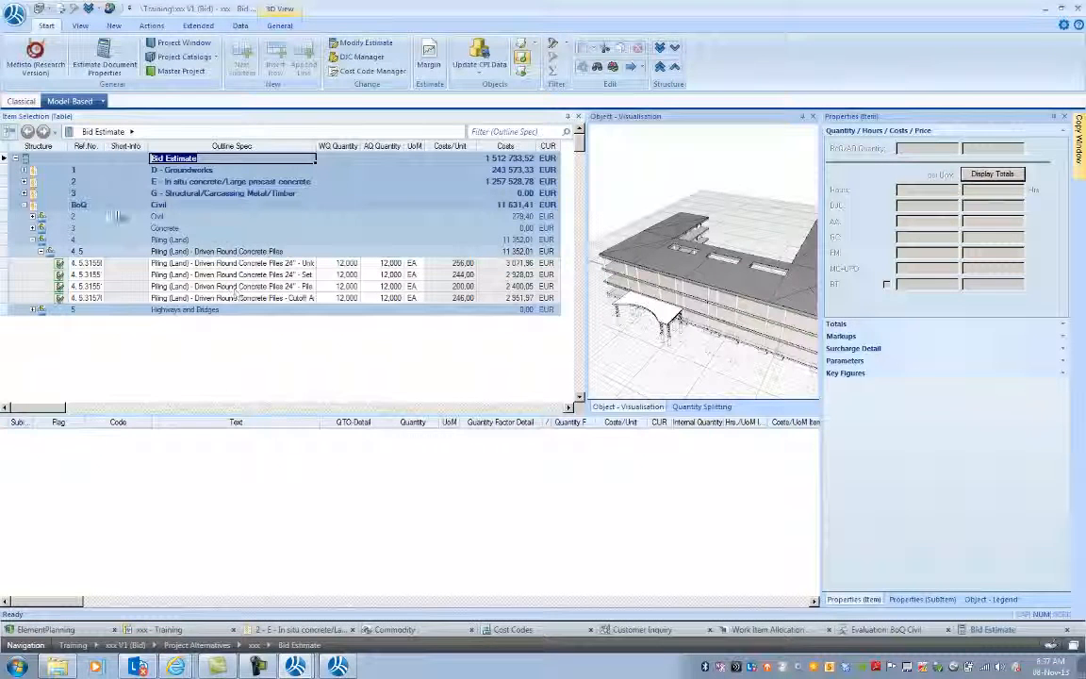
pyautogui.click(111, 263)
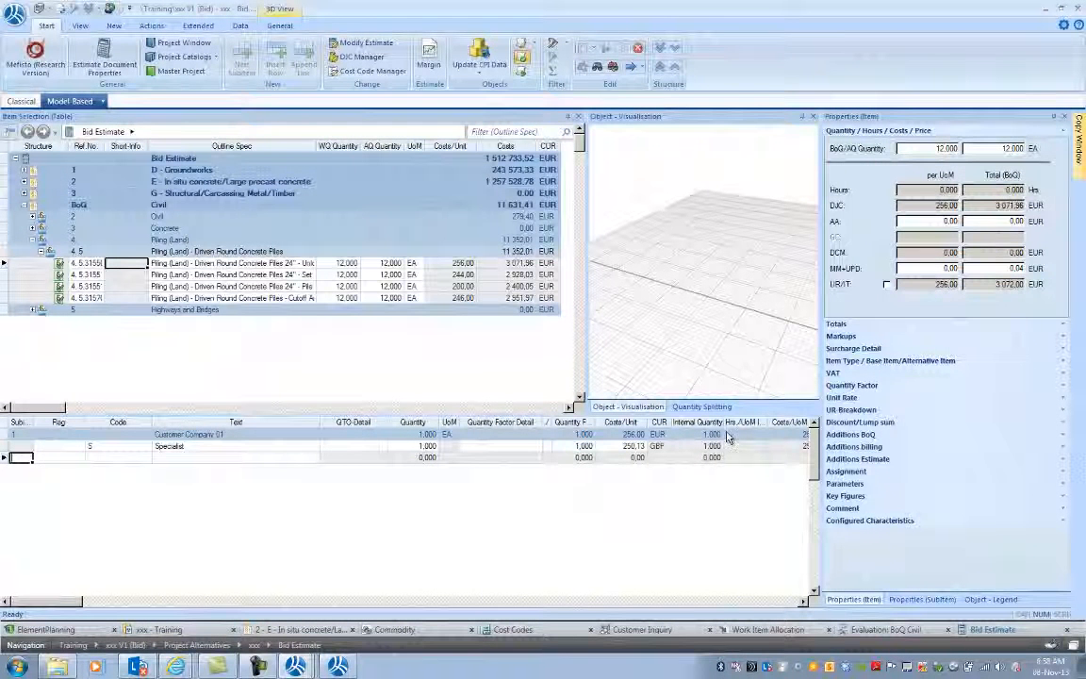
pyautogui.click(24, 206)
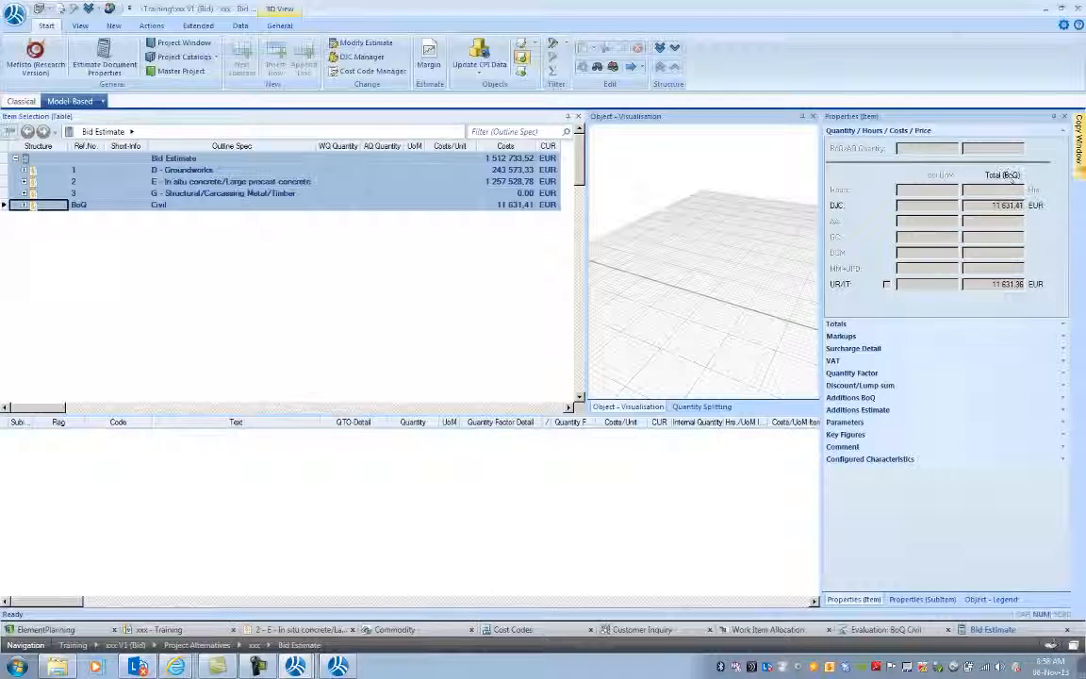
# Open the Copy Window's template list in the Bid Estimate and remove all three existing WIC templates.
pyautogui.moveTo(1077, 161)
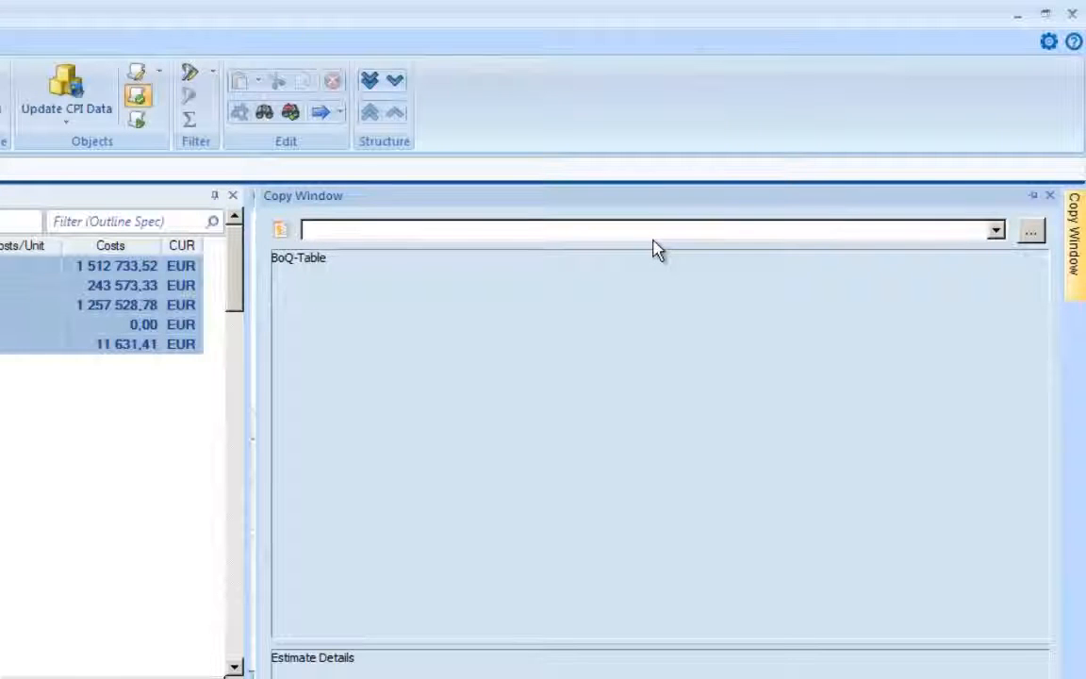
pyautogui.click(1031, 231)
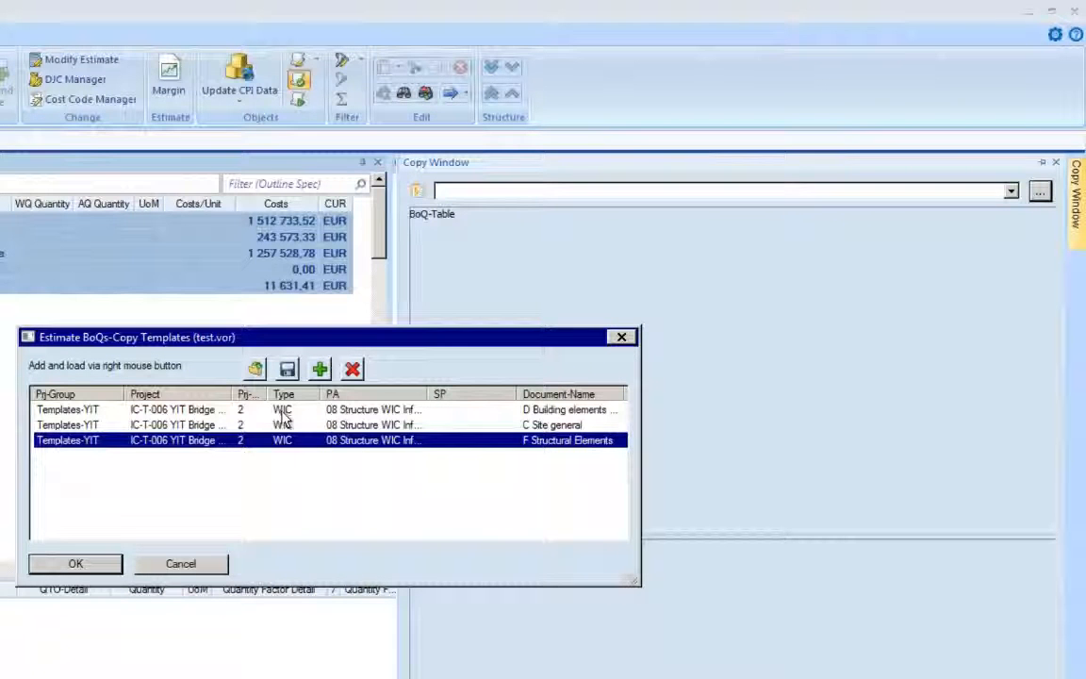
pyautogui.click(353, 369)
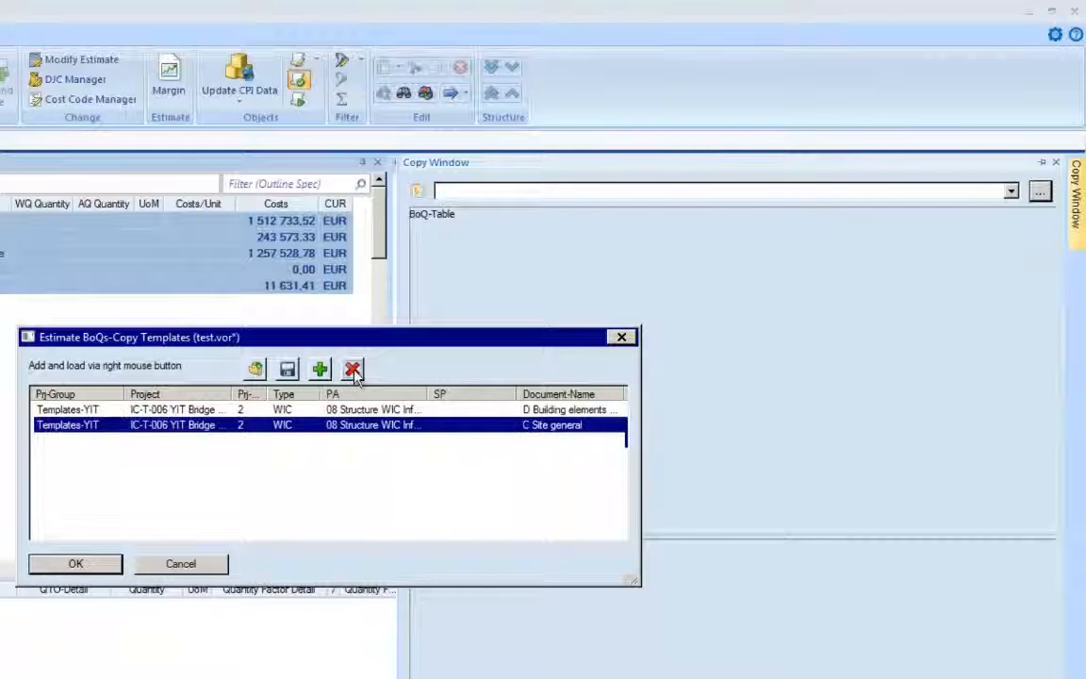
pyautogui.click(353, 369)
pyautogui.click(353, 369)
# Start adding a new copy template, look through the source project groups, and expand the Training group.
pyautogui.click(320, 369)
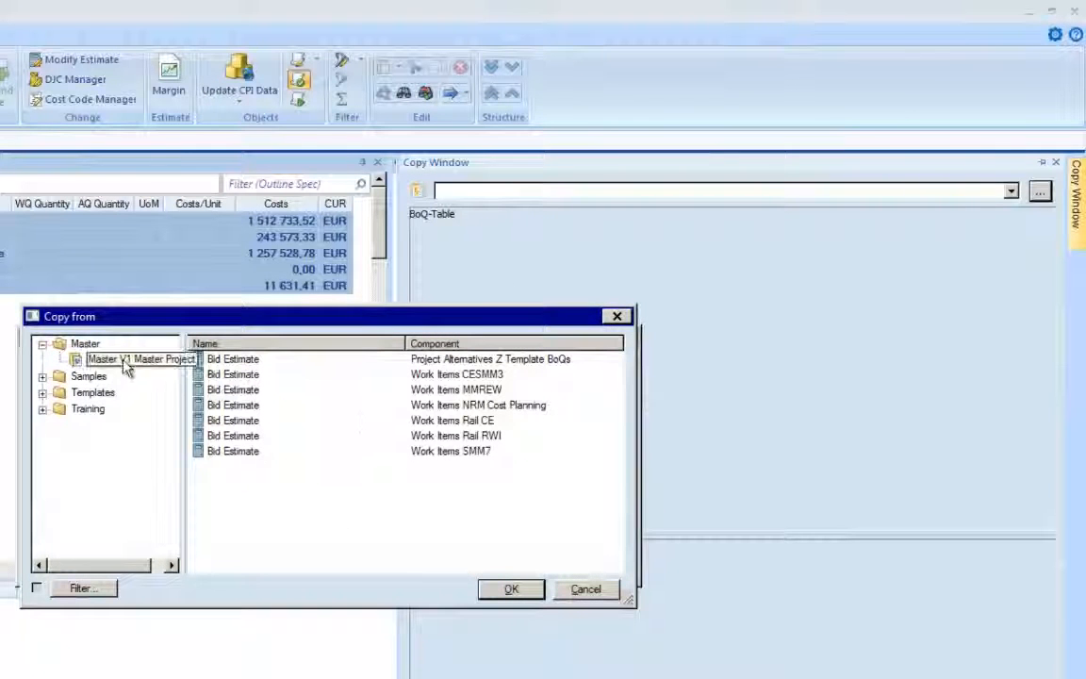
pyautogui.click(42, 390)
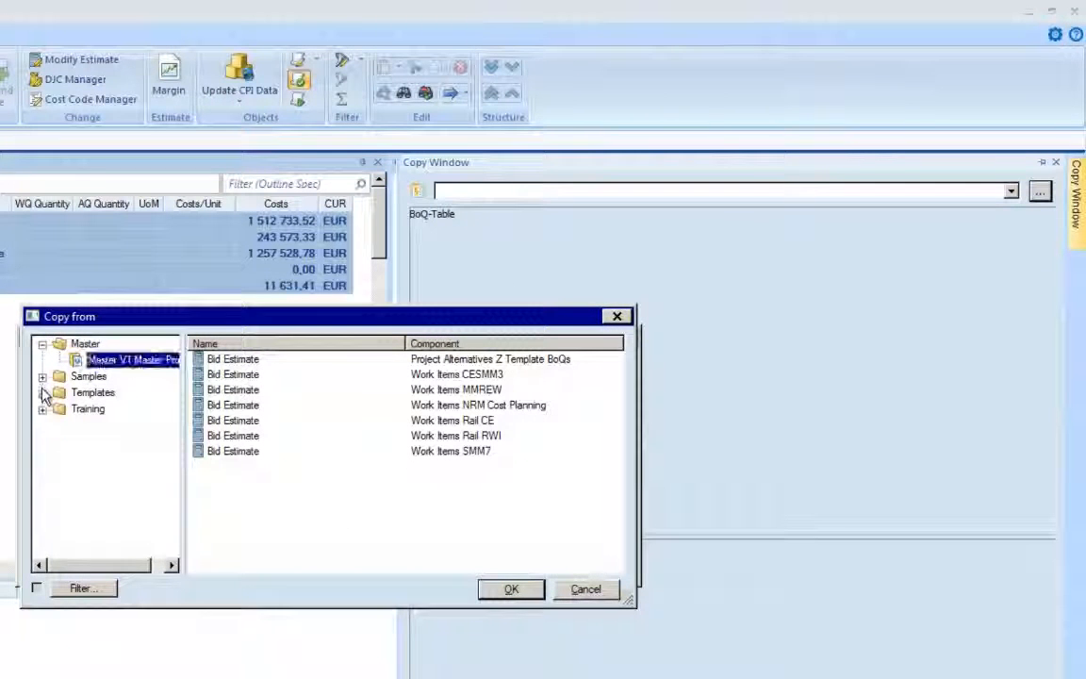
pyautogui.click(81, 393)
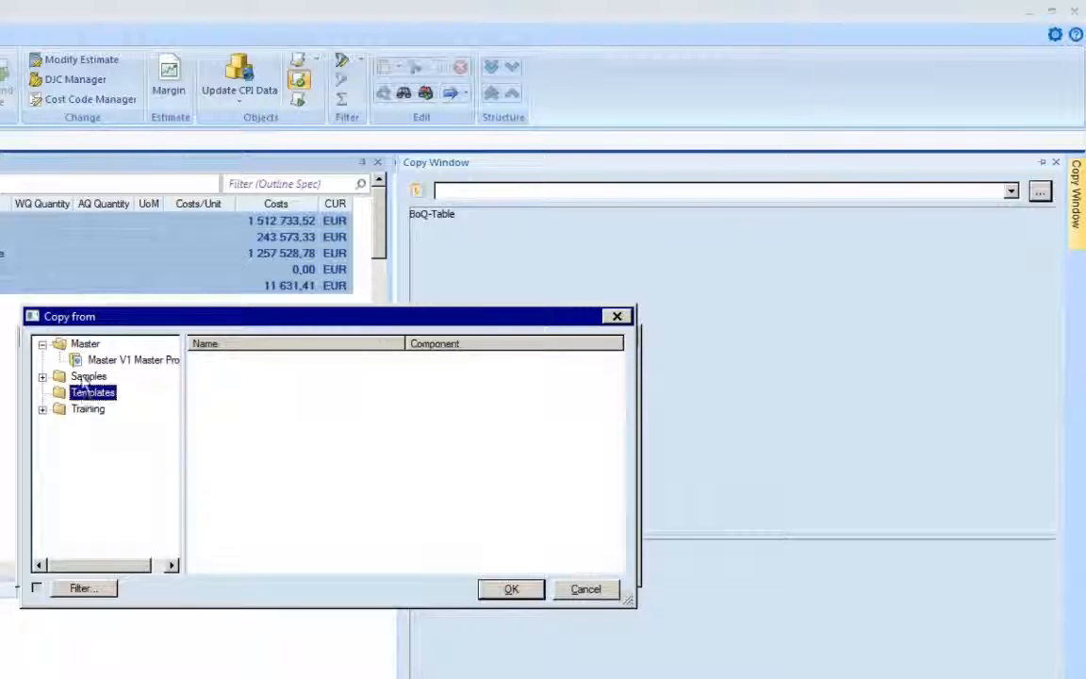
pyautogui.click(83, 376)
pyautogui.click(89, 413)
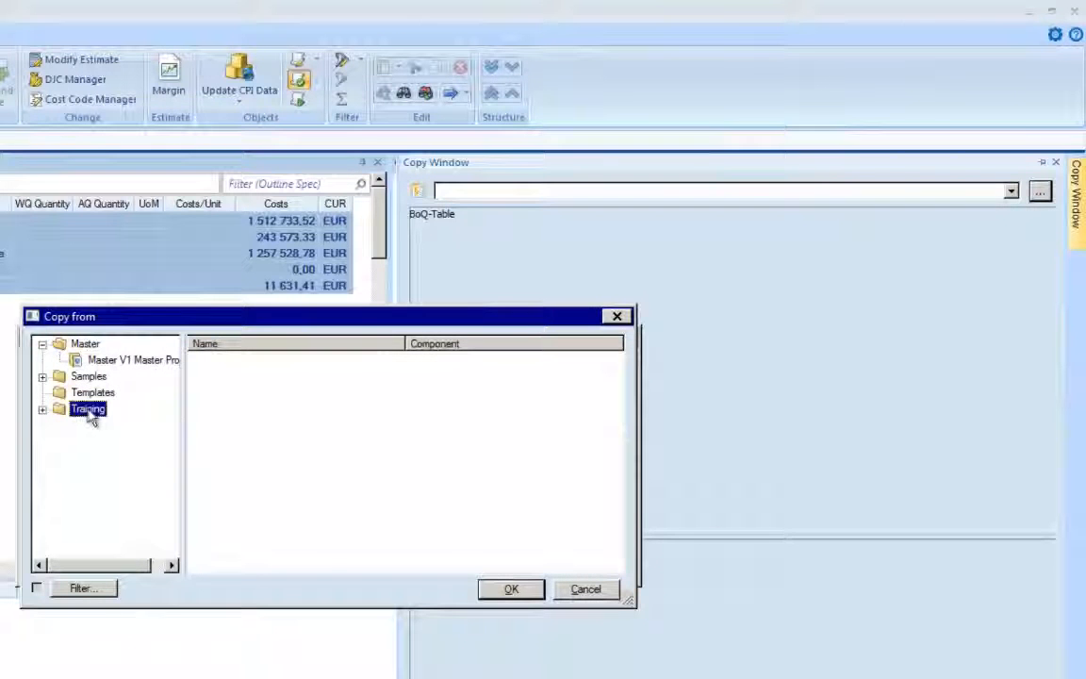
pyautogui.click(43, 409)
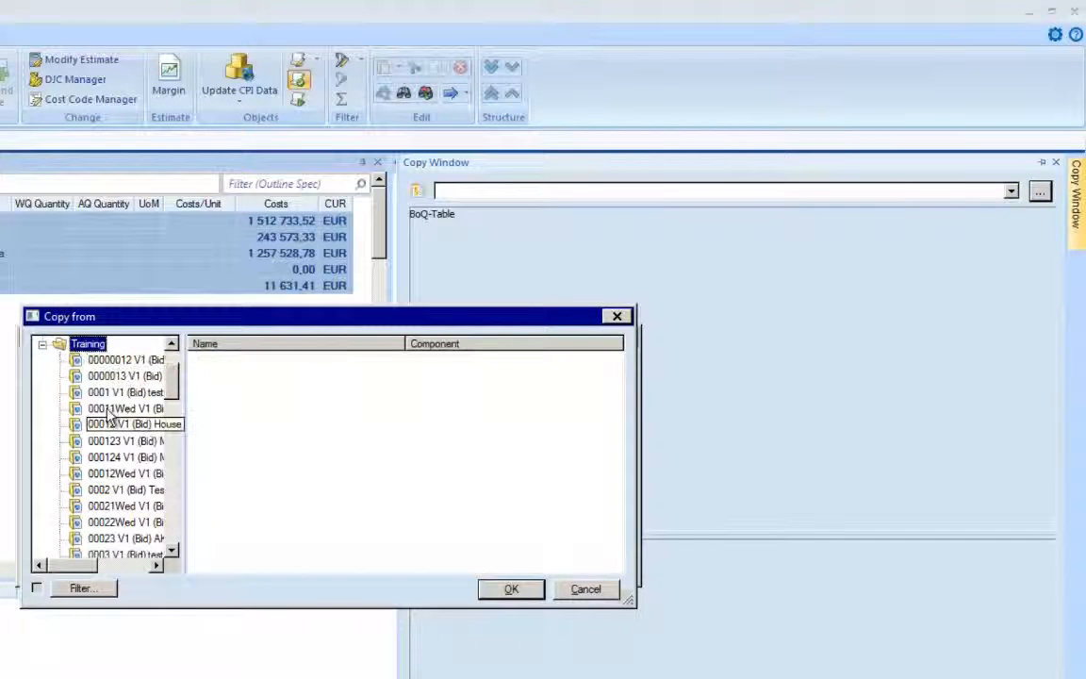
# Try to use the Training project 0001 test as the copy source.
pyautogui.click(111, 393)
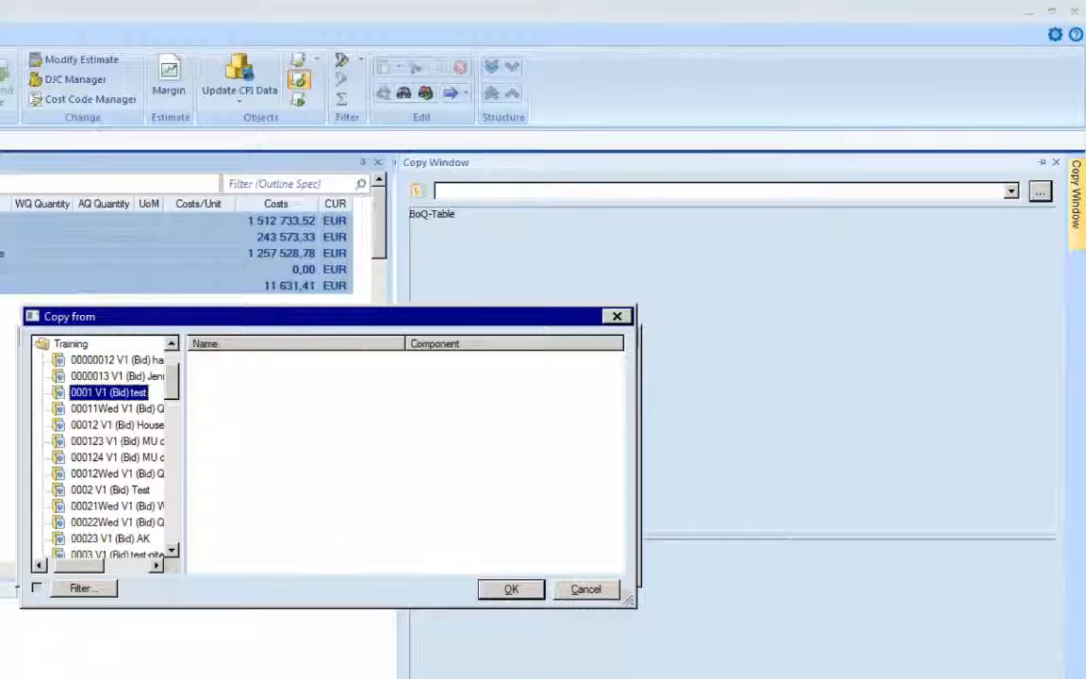
pyautogui.click(500, 589)
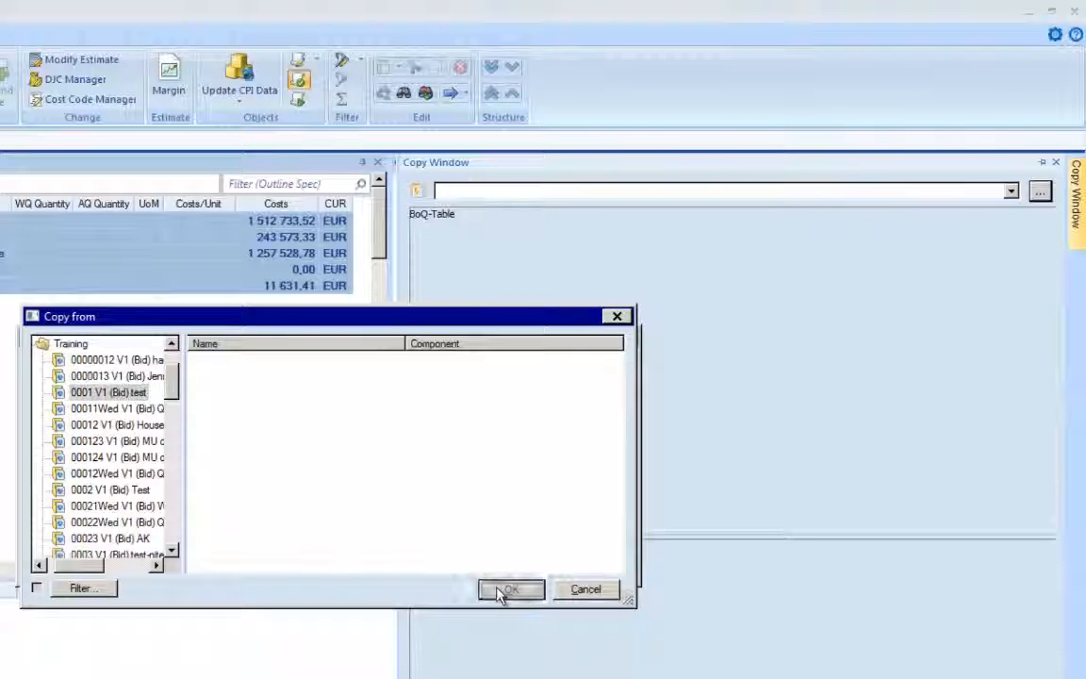
pyautogui.click(378, 504)
# Add the Bid Estimate of Project Alternatives 0000013 Customer Inquiry from the Training group to the copy templates.
pyautogui.click(115, 375)
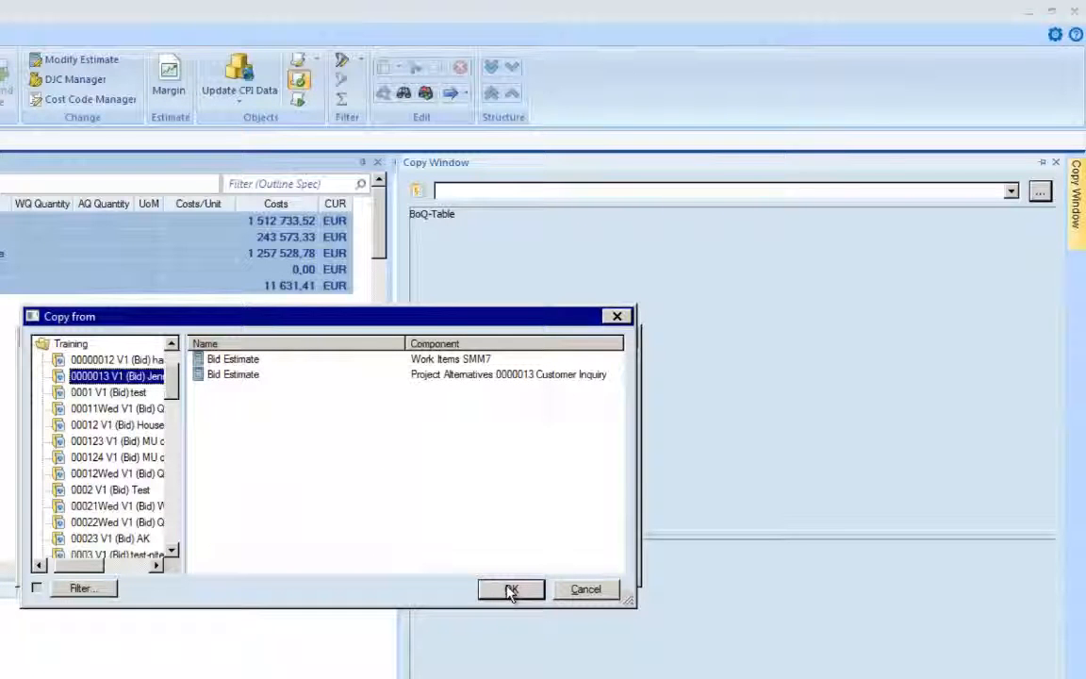
pyautogui.click(234, 376)
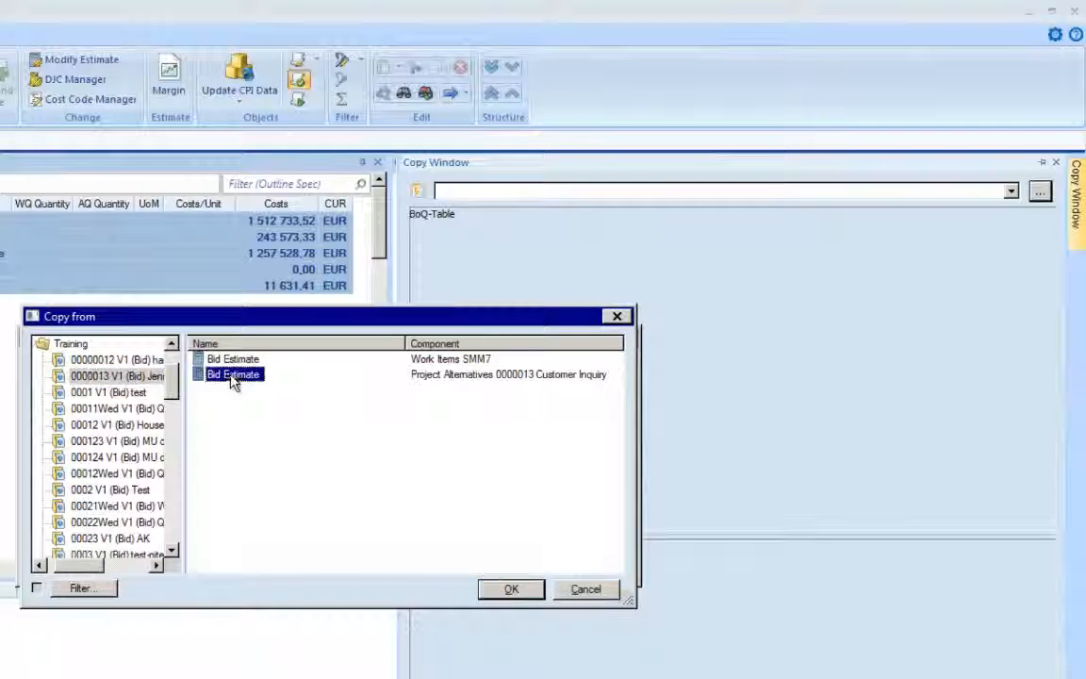
pyautogui.click(509, 591)
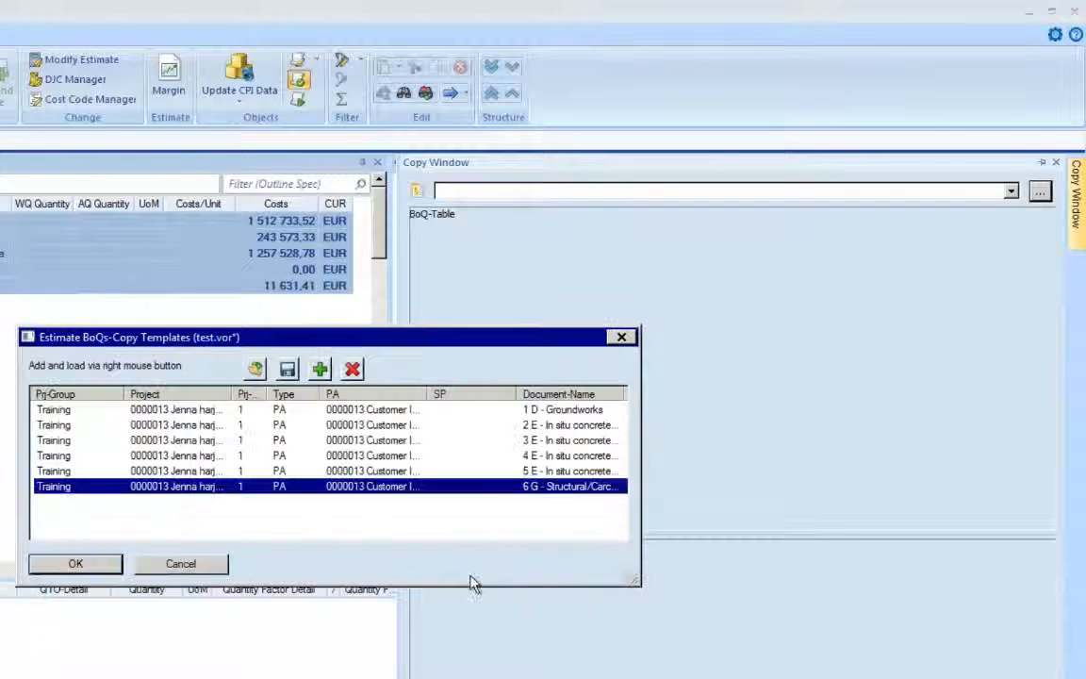
# Load the copy templates without saving the list changes, and expand the Structural/Carcassing Metal/Timber BoQ to its items.
pyautogui.click(85, 566)
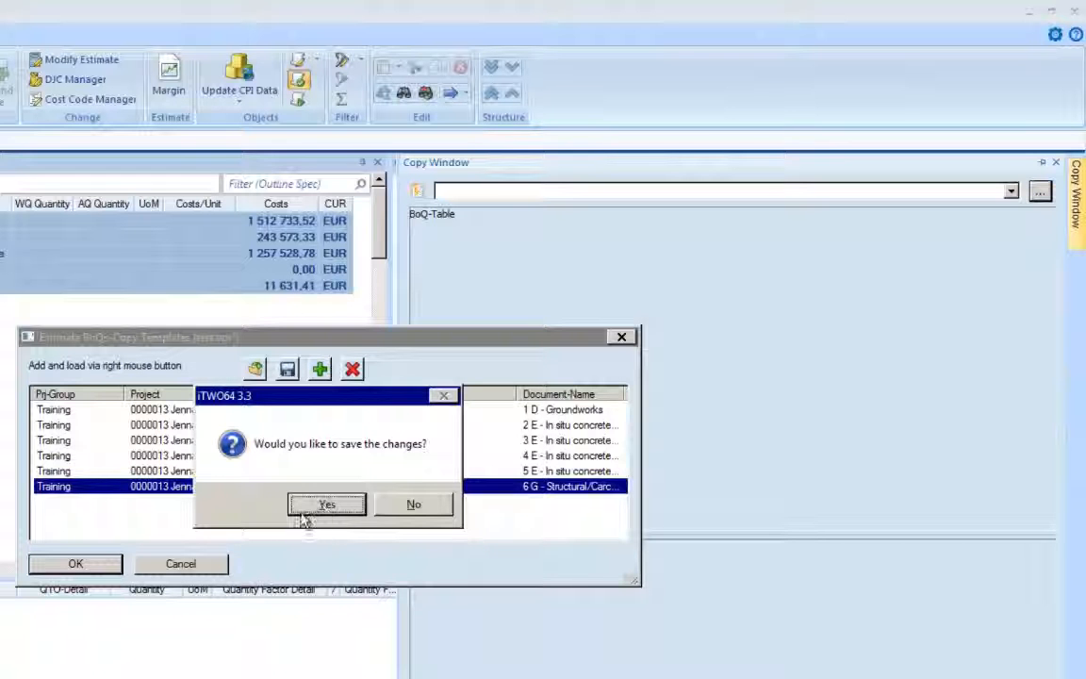
pyautogui.click(412, 505)
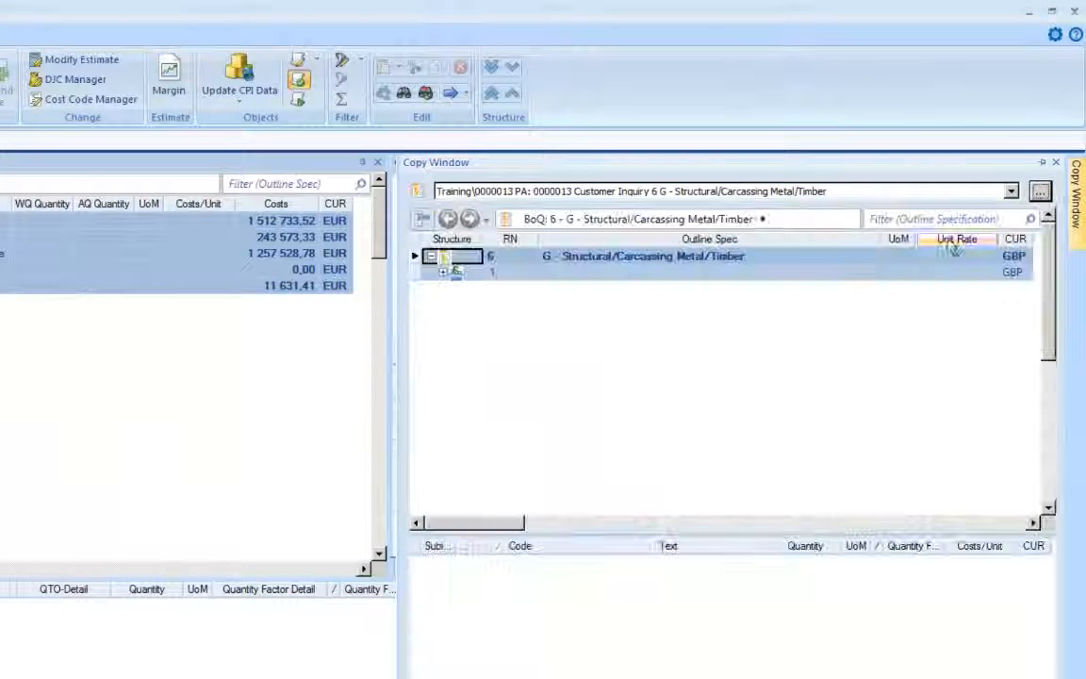
pyautogui.click(445, 272)
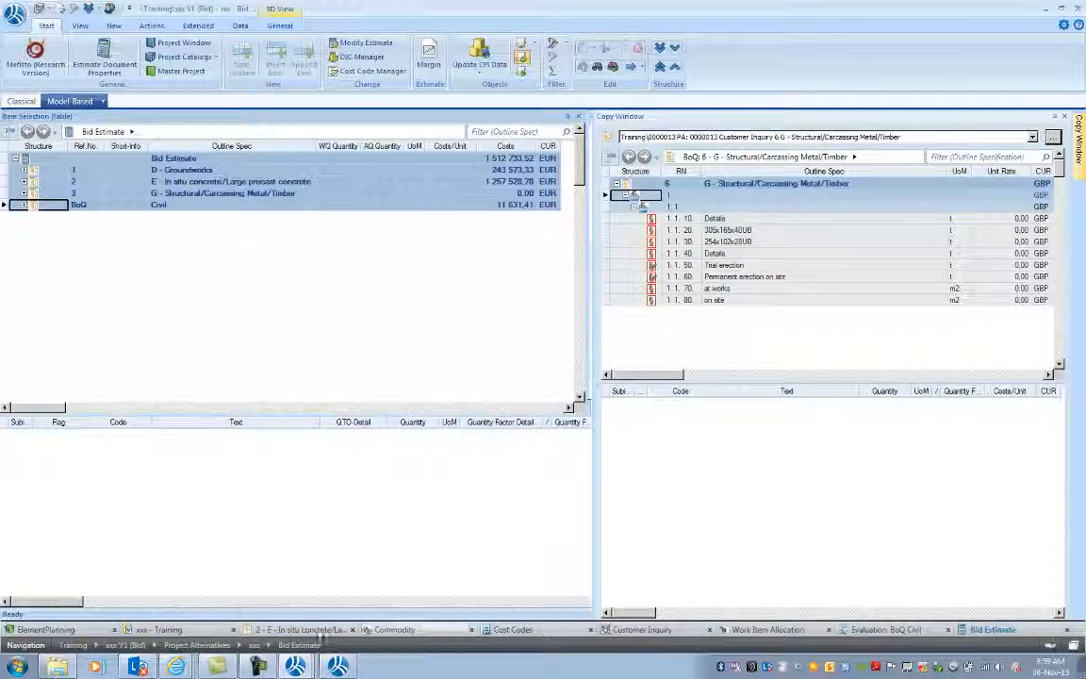
# Bring up BoQ 2 - E - In situ concrete/Large precast concrete, maximize it, and switch it to the Classical layout.
pyautogui.click(287, 637)
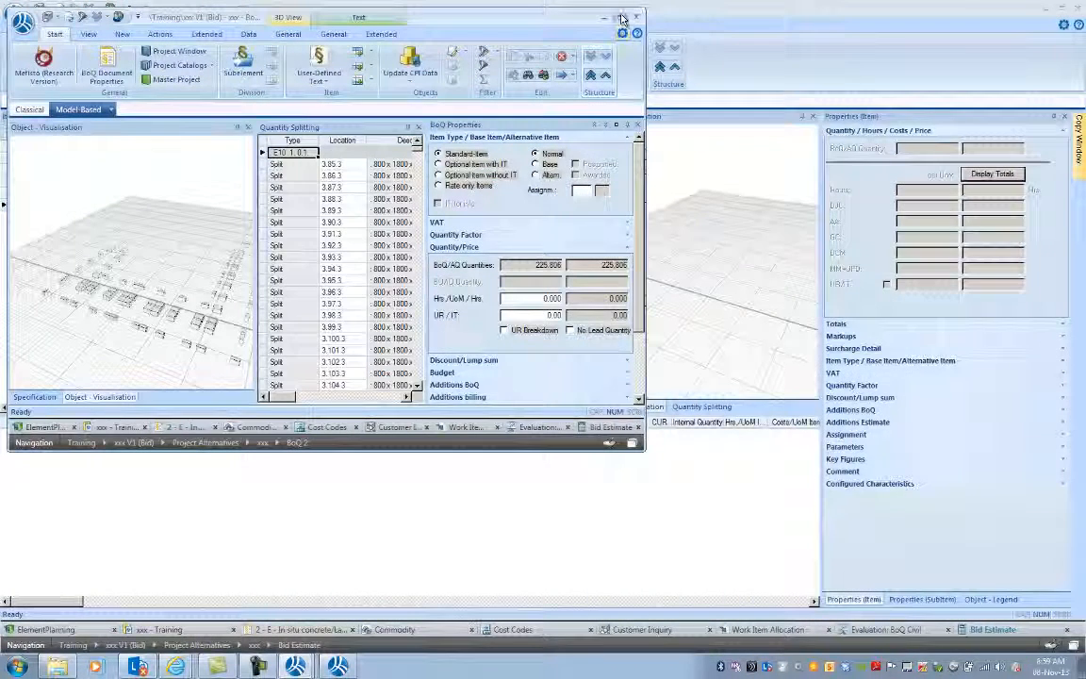
pyautogui.click(622, 19)
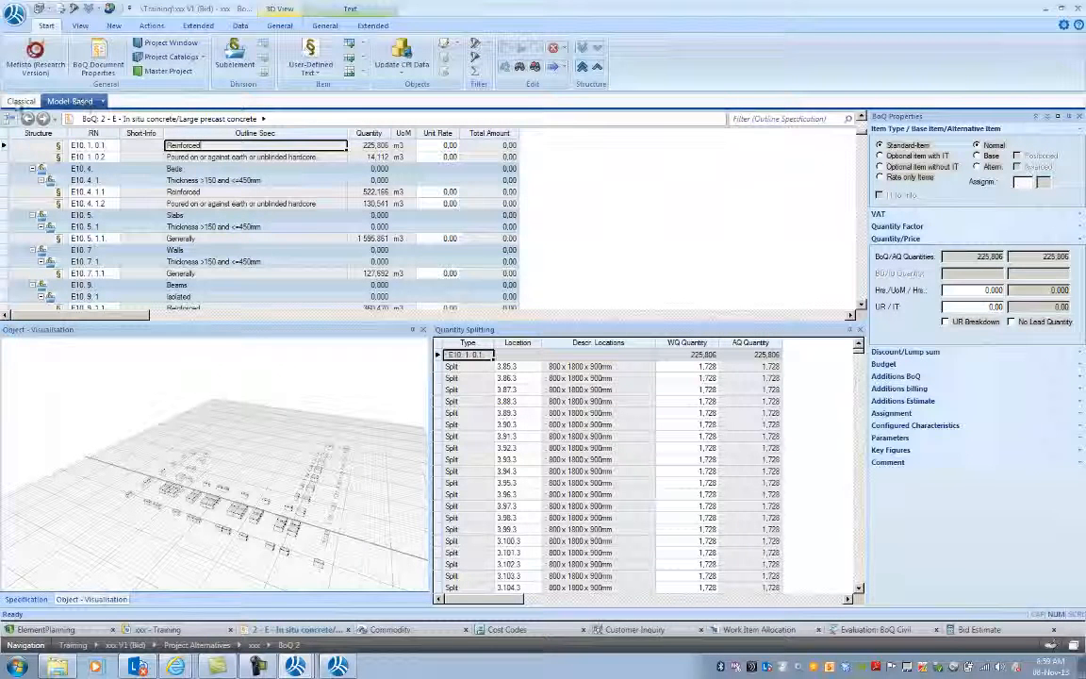
pyautogui.click(15, 100)
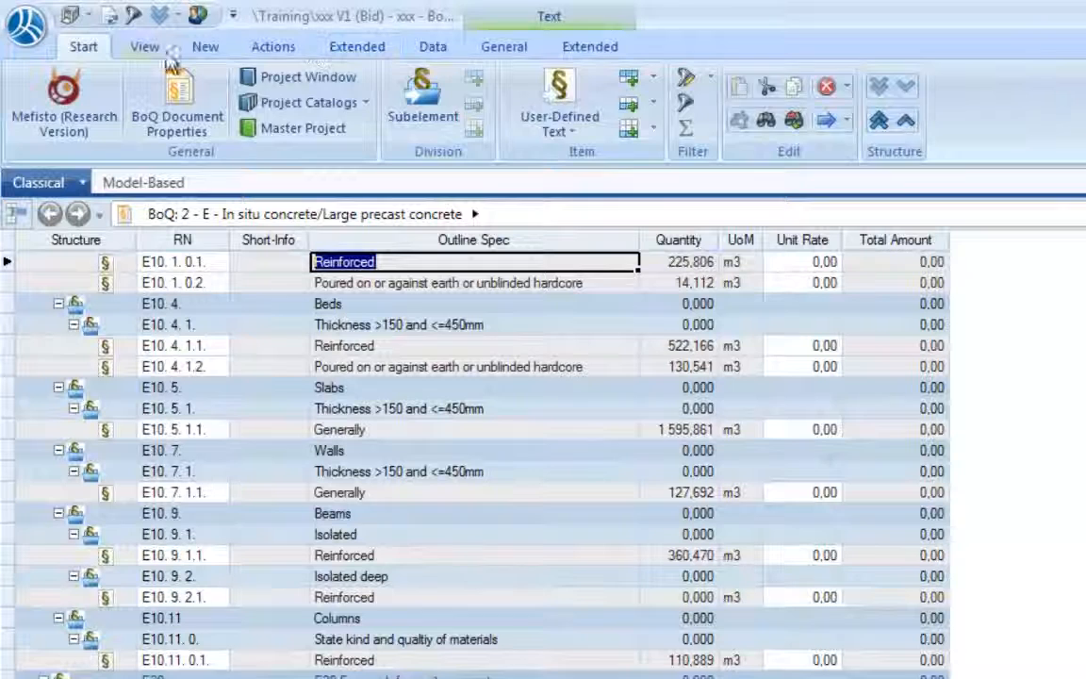
# Show the Copy Window in BoQ 2 and bring up its list of BoQ copy templates.
pyautogui.click(141, 47)
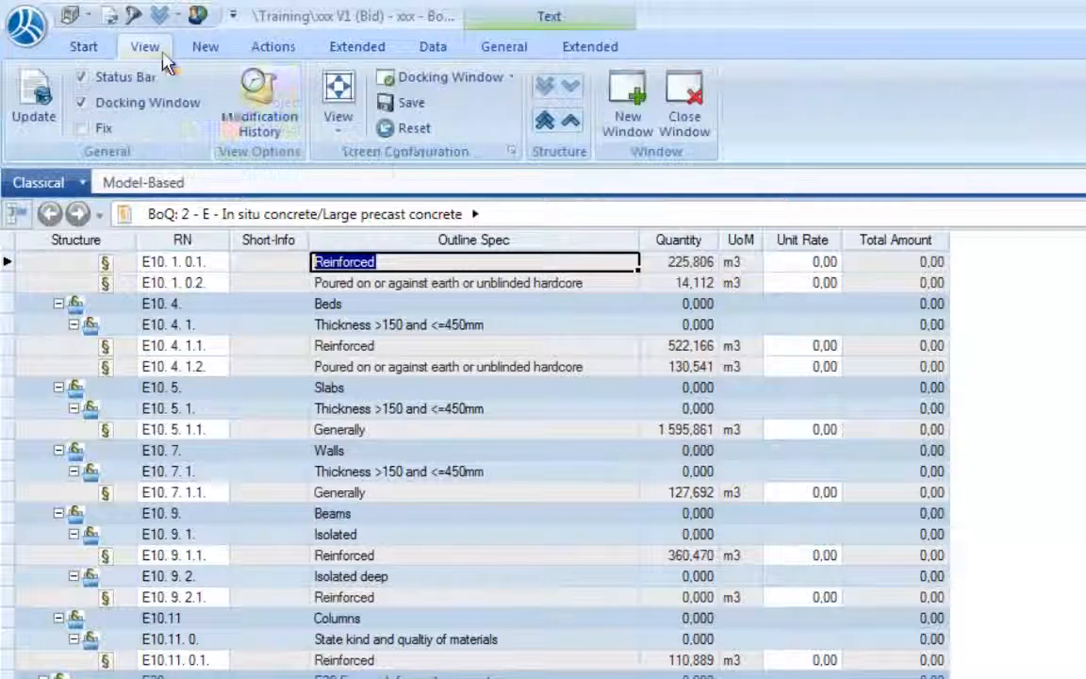
pyautogui.click(460, 77)
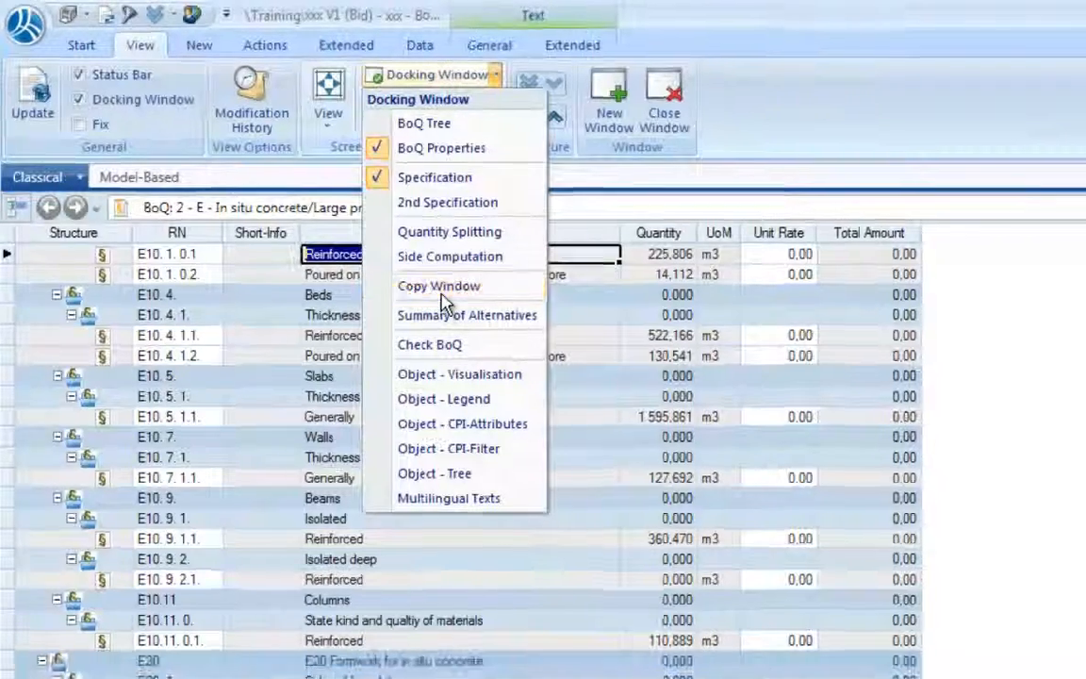
pyautogui.click(440, 286)
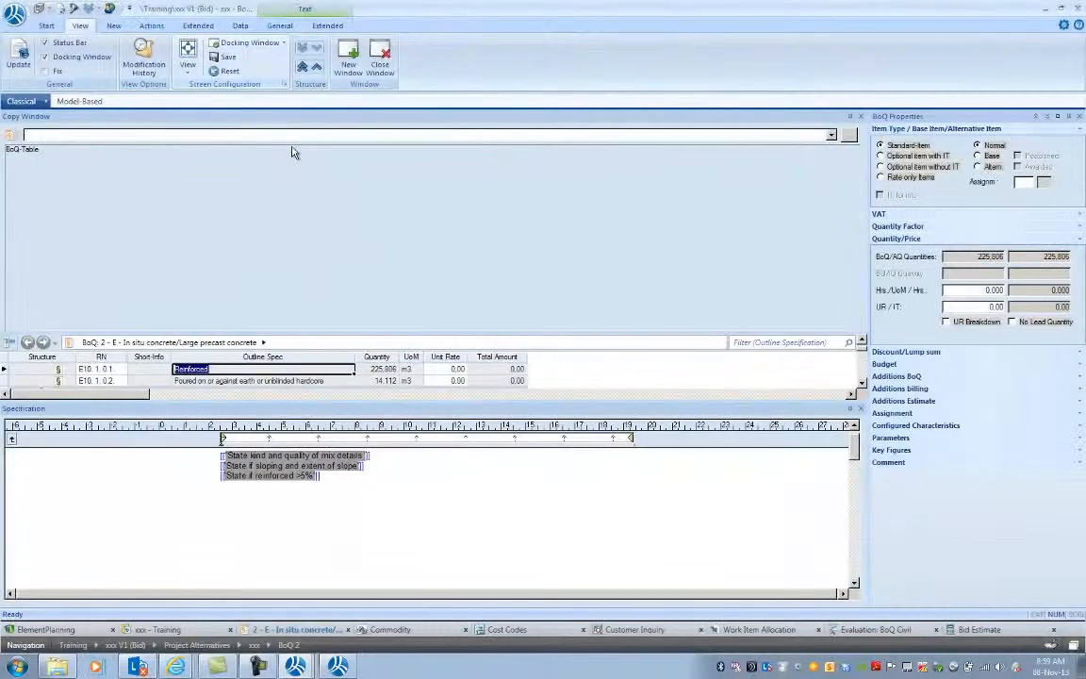
pyautogui.click(849, 137)
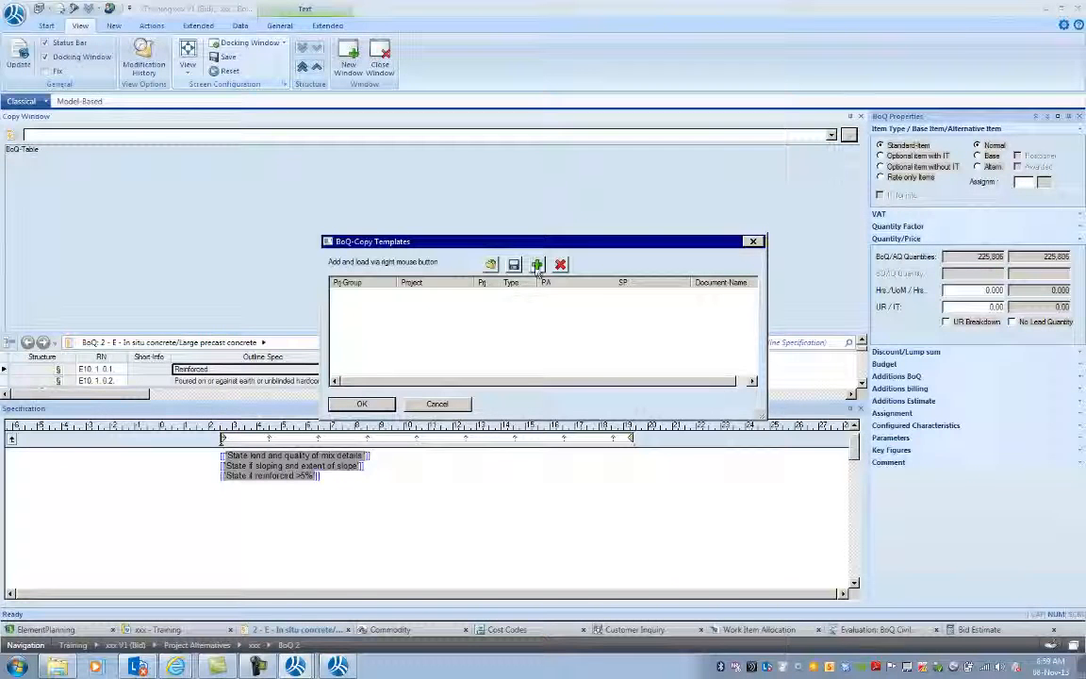
# Load WIC 07 - G - Structural/Carcassing Metal/Timber from Training project 00011Wed as the copy source, without saving the template list.
pyautogui.click(490, 264)
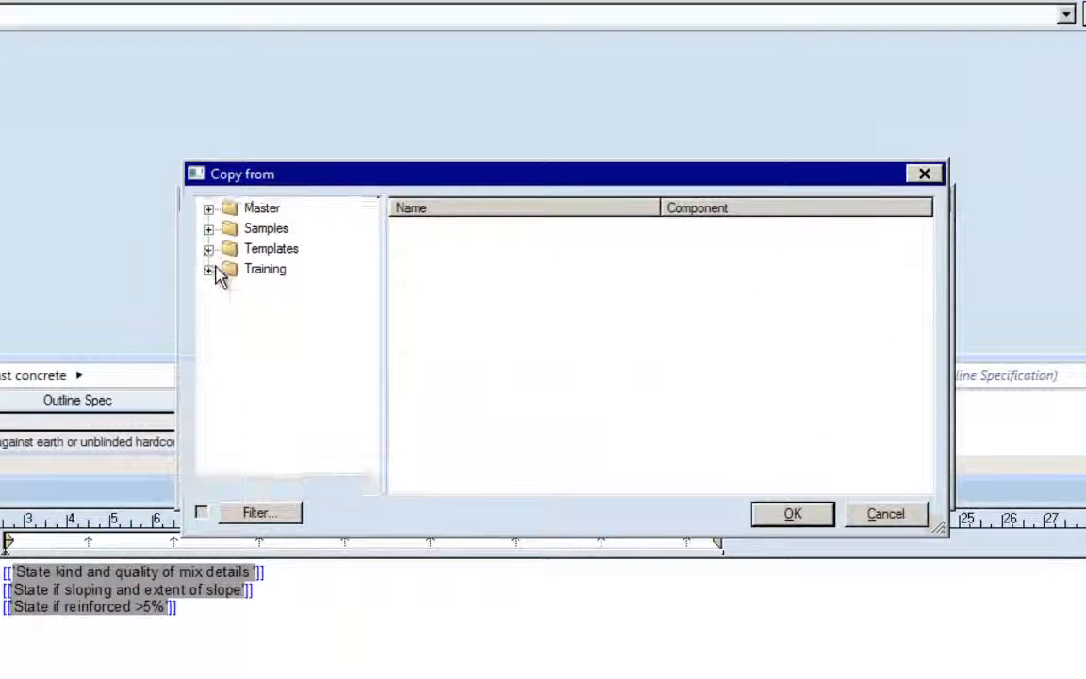
pyautogui.doubleClick(278, 276)
pyautogui.click(300, 288)
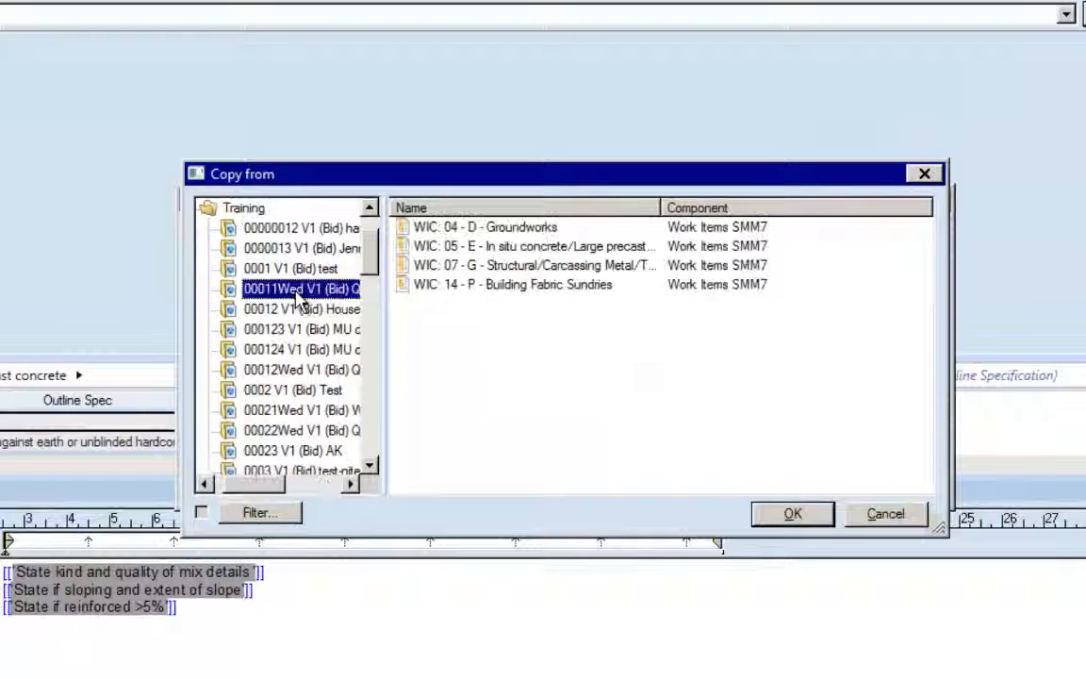
pyautogui.click(463, 265)
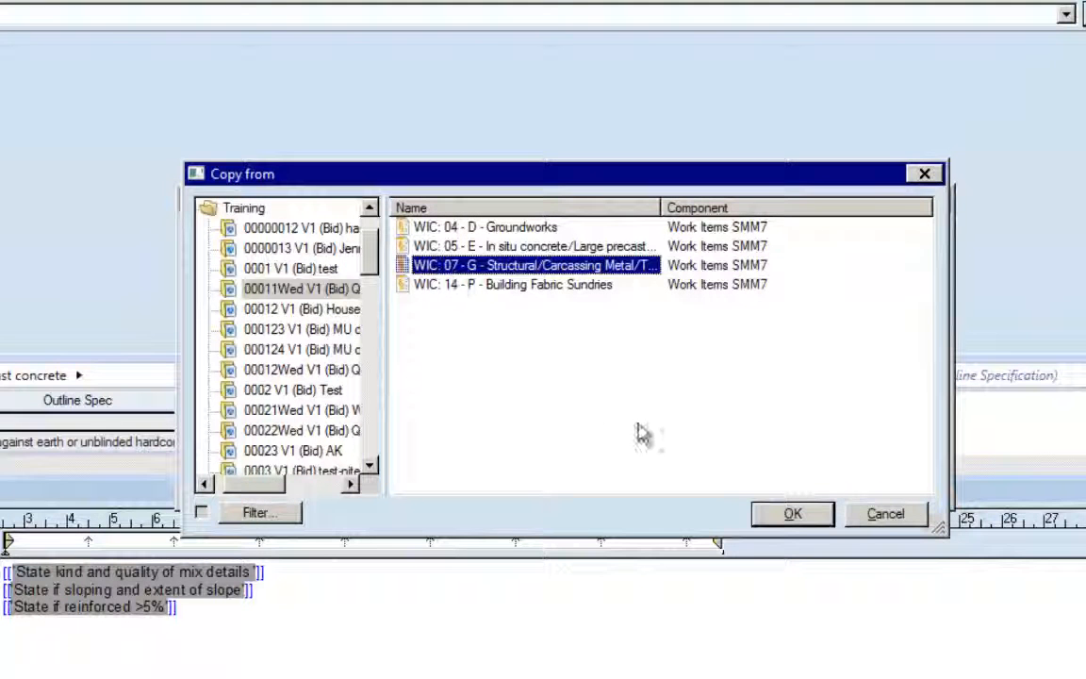
pyautogui.click(792, 514)
pyautogui.click(270, 488)
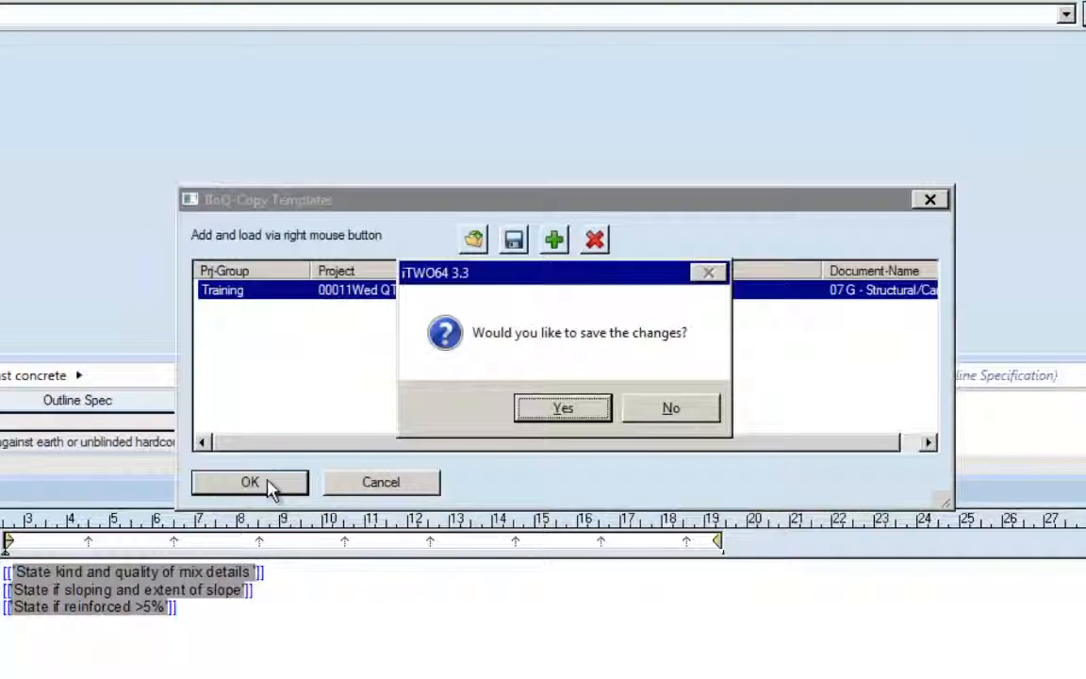
pyautogui.click(700, 417)
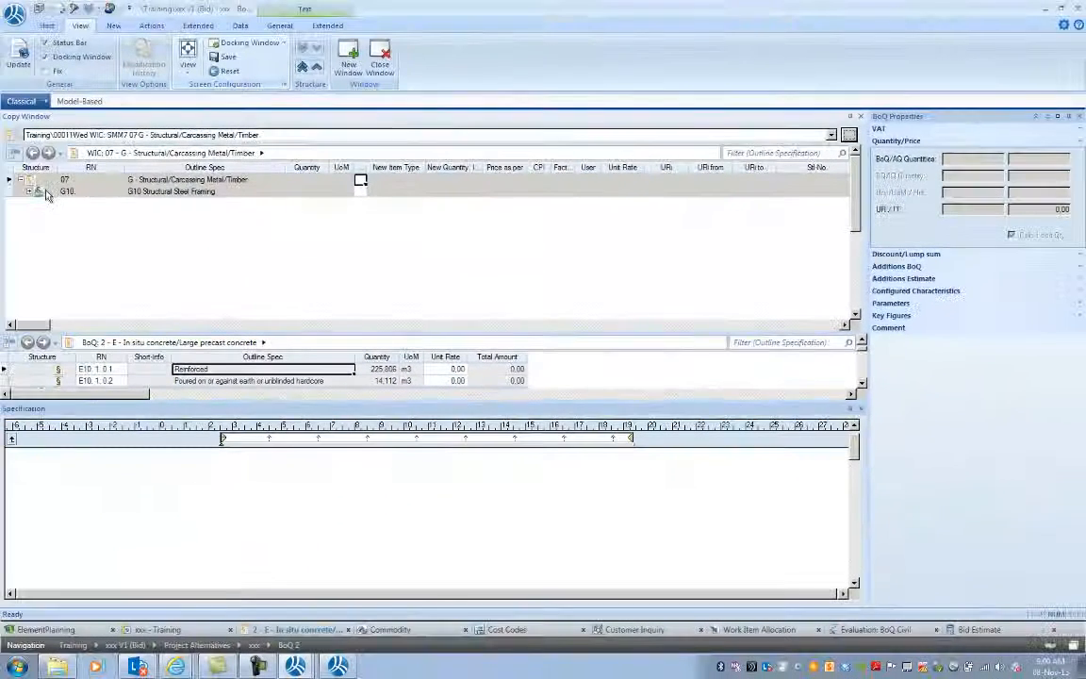
# Expand G10 Structural Steel Framing in the copy source and close the Specification pane to show more of BoQ 2.
pyautogui.click(29, 192)
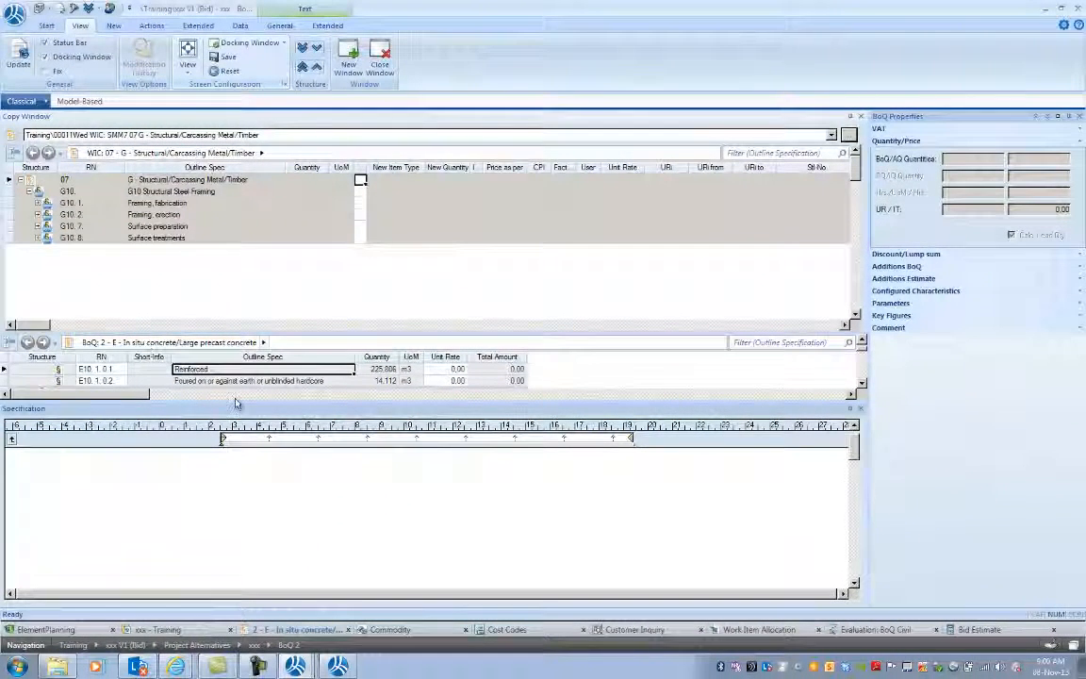
pyautogui.moveTo(235, 401); pyautogui.dragTo(212, 512)
pyautogui.click(861, 519)
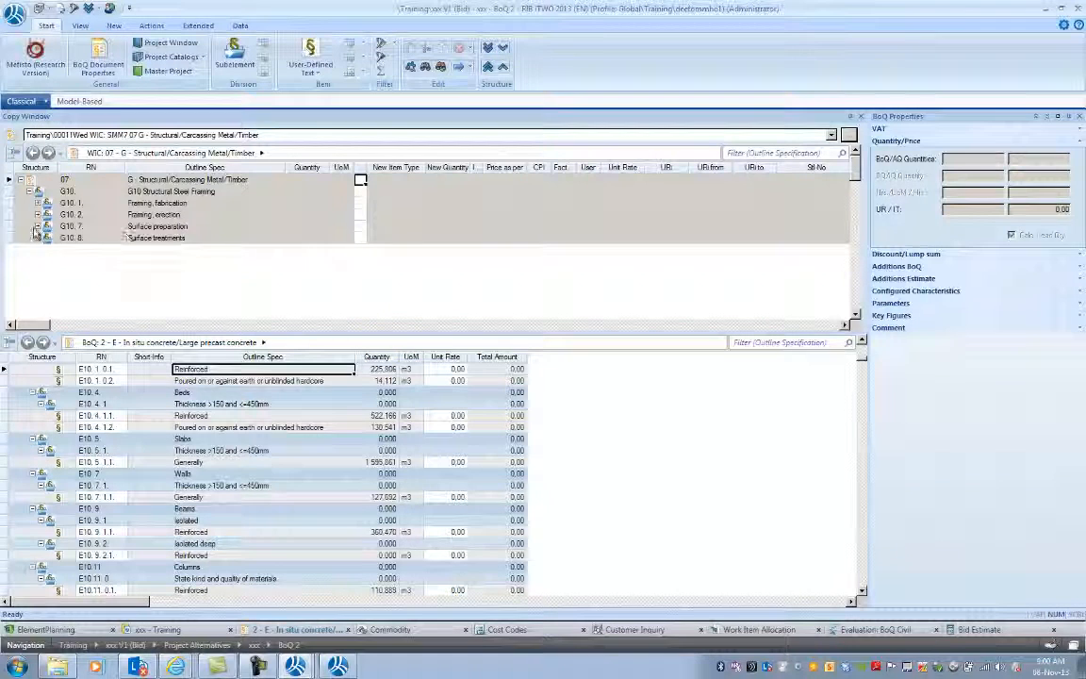
pyautogui.moveTo(864, 360); pyautogui.dragTo(864, 345)
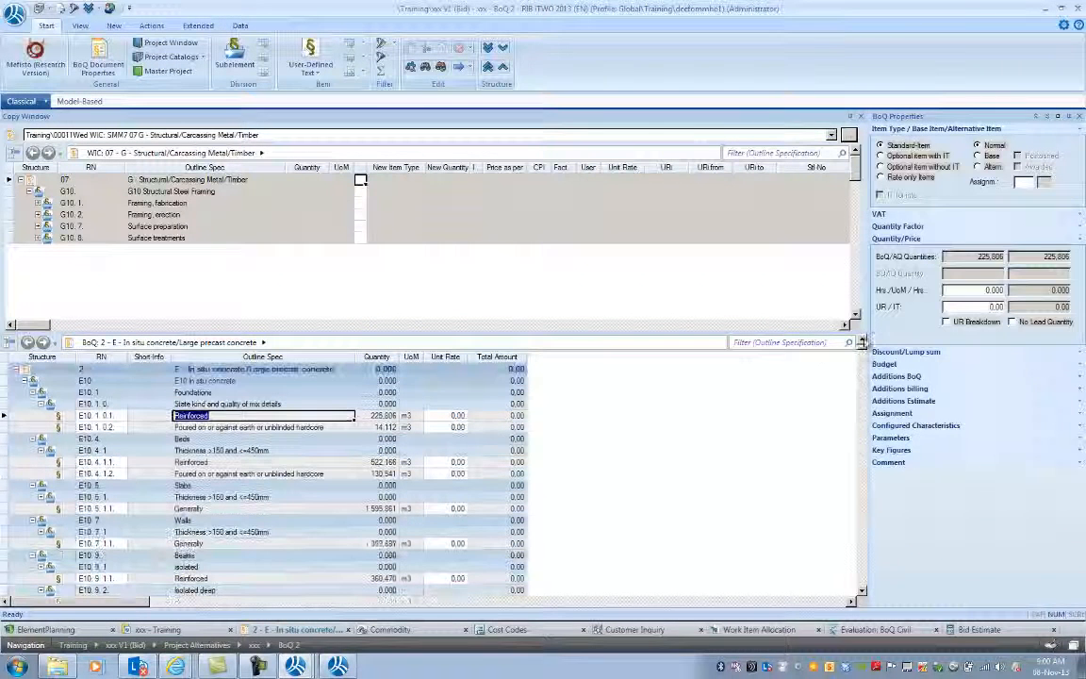
# Copy the G10. 8. Surface treatments division from the copy source to the Foundations row of BoQ 2.
pyautogui.doubleClick(47, 239)
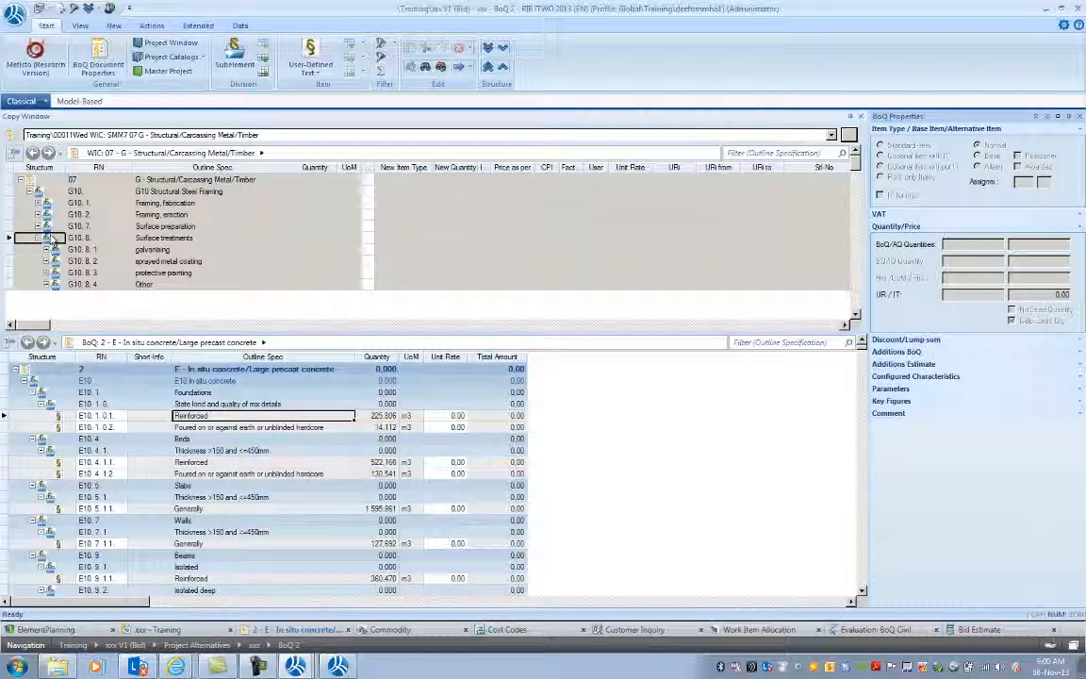
pyautogui.moveTo(54, 247); pyautogui.dragTo(58, 391)
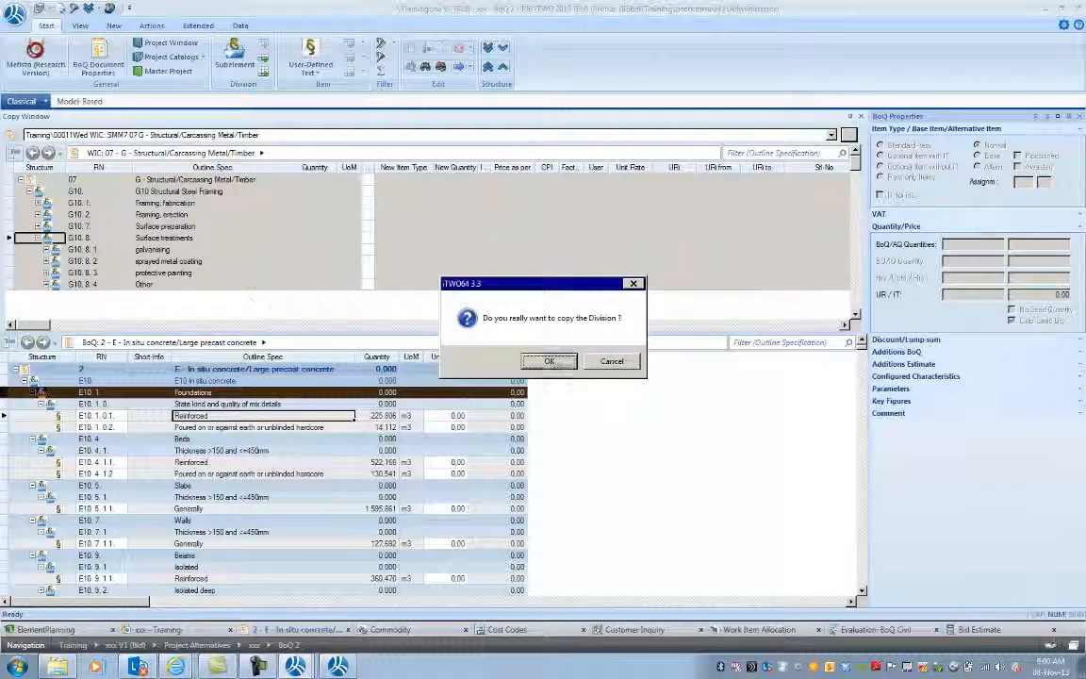
pyautogui.click(550, 361)
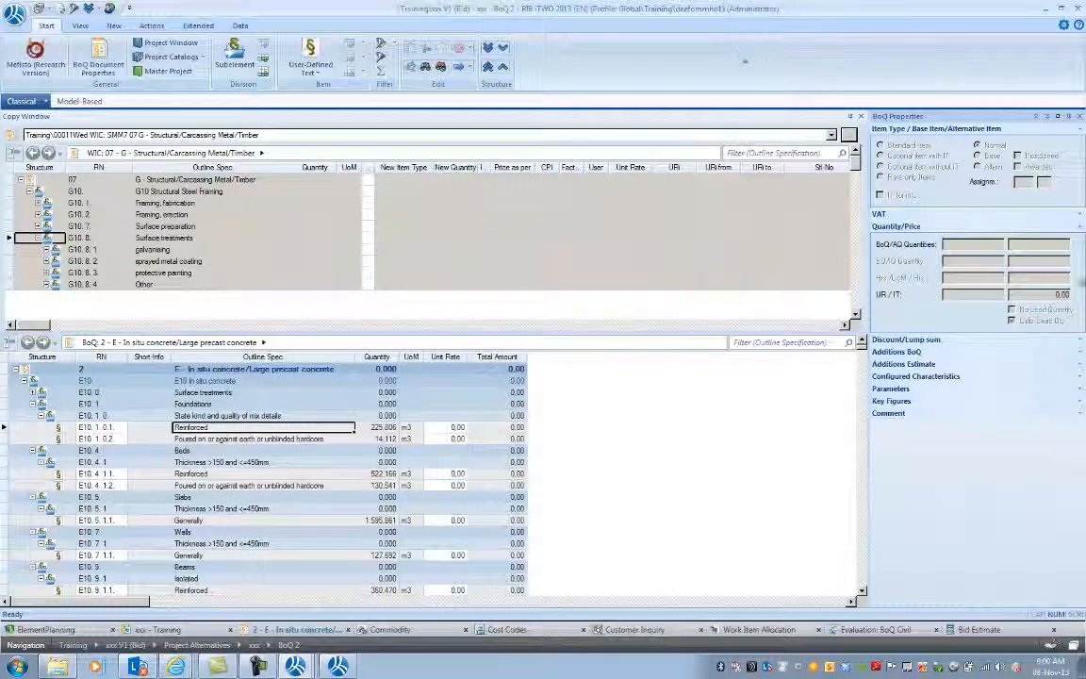
# Return to the Bid Estimate, expand the Civil BoQ to its superstructure concrete items, and select All In Superstructure Concrete.
pyautogui.click(1053, 12)
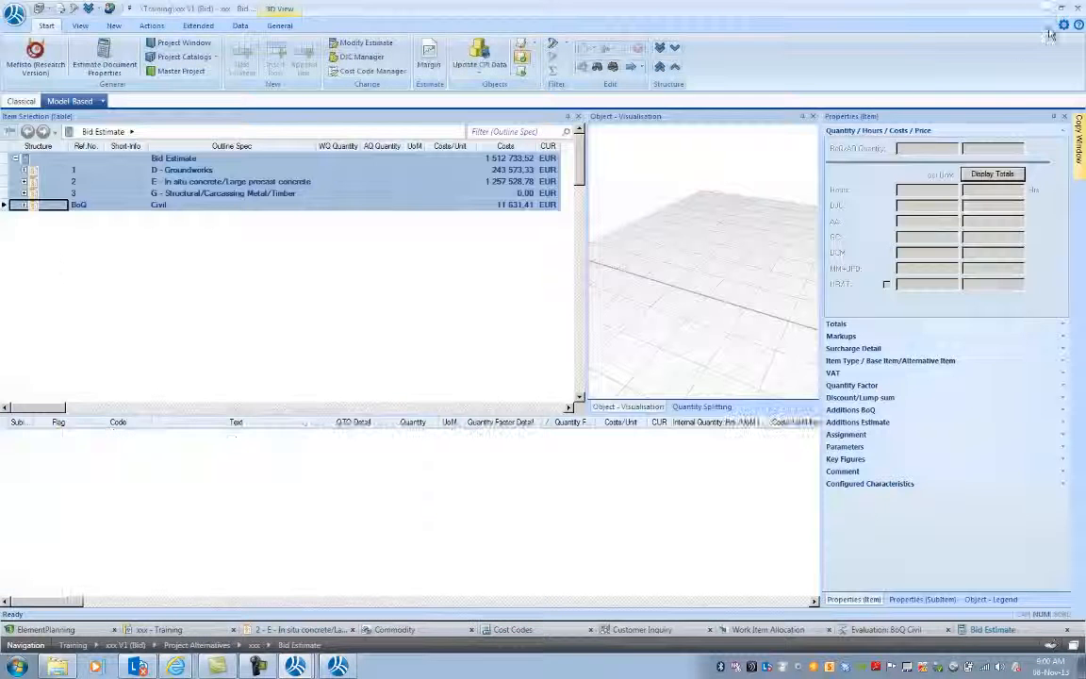
pyautogui.click(24, 206)
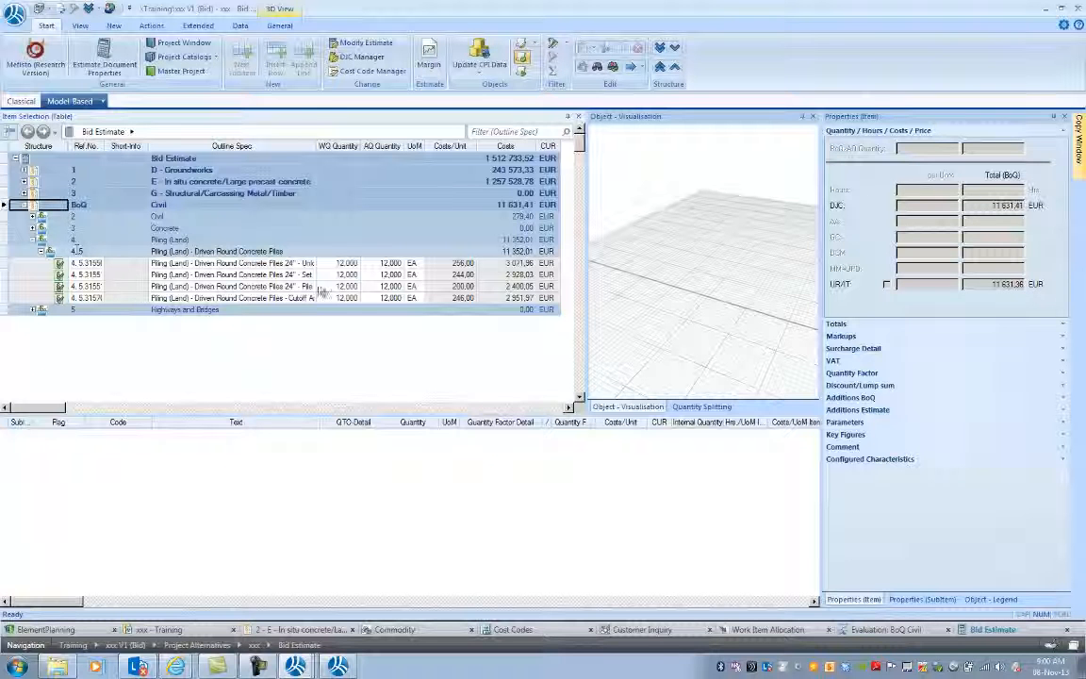
pyautogui.click(33, 312)
pyautogui.click(41, 321)
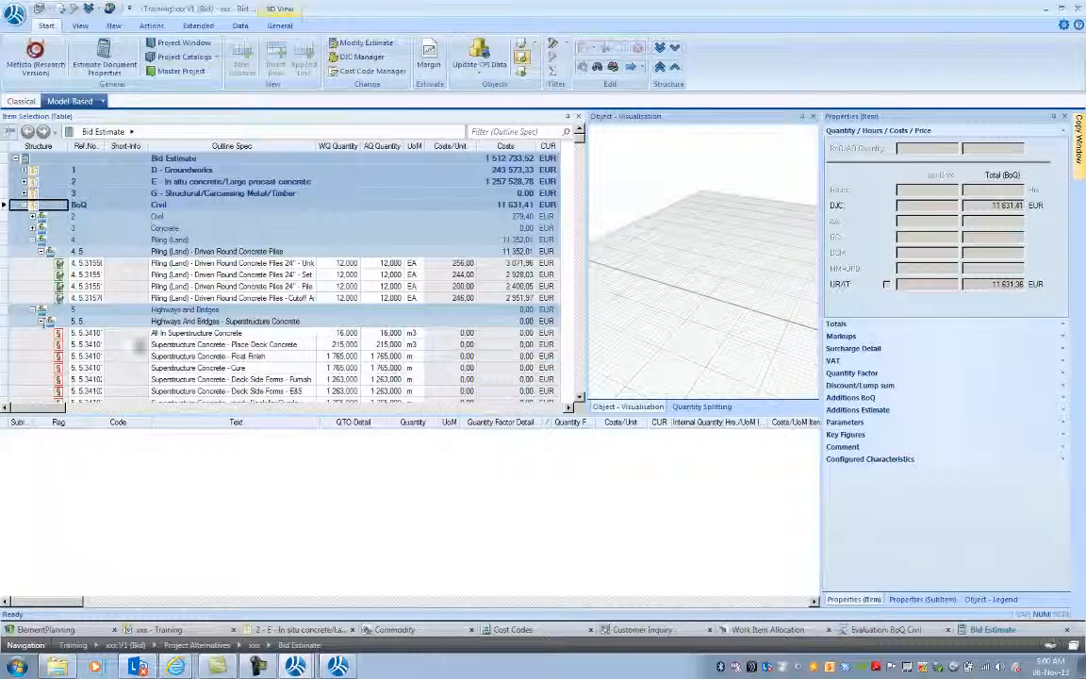
pyautogui.click(154, 334)
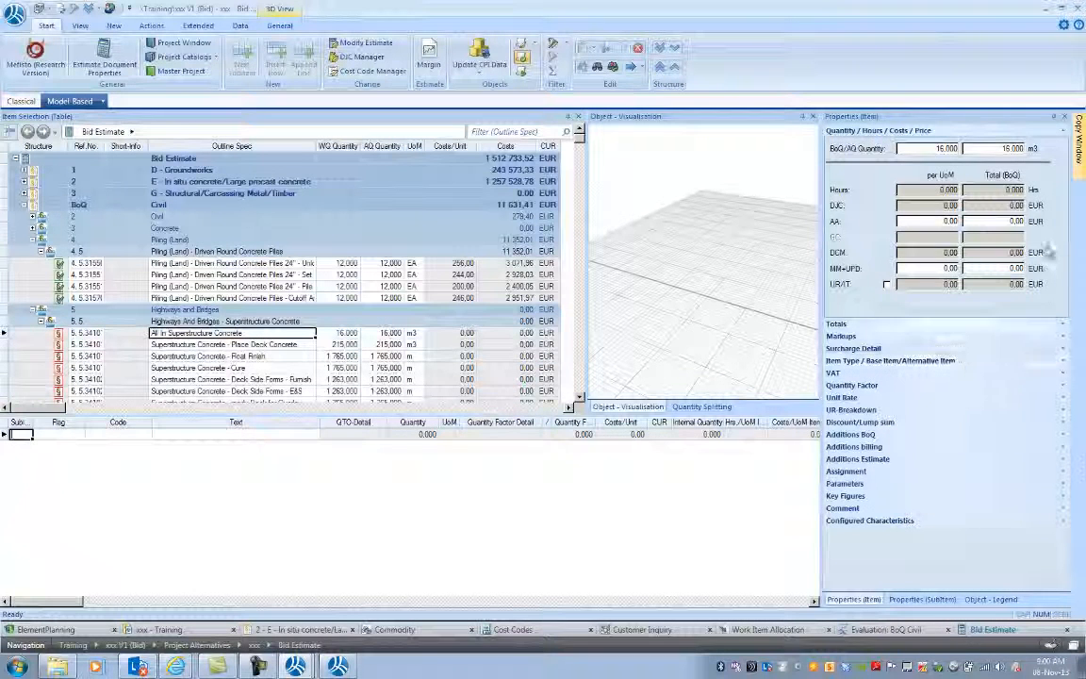
# Load BoQ 3 E - In situ concrete/Large precast concrete of project 0000013 into the Copy Window and save the template list changes.
pyautogui.click(1080, 143)
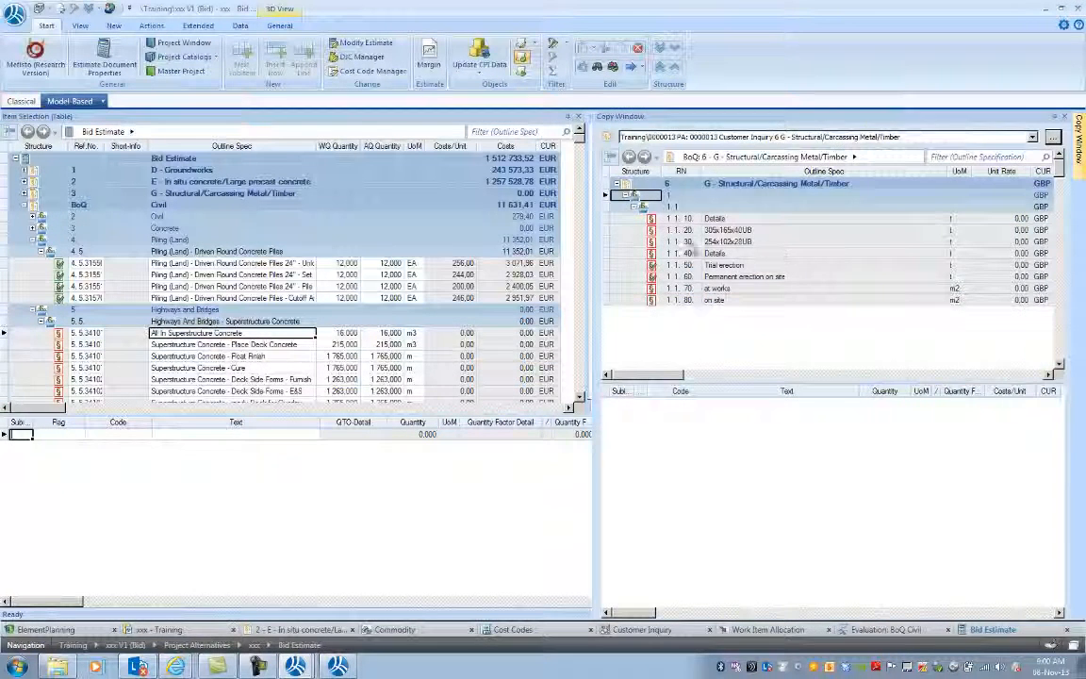
pyautogui.click(1052, 137)
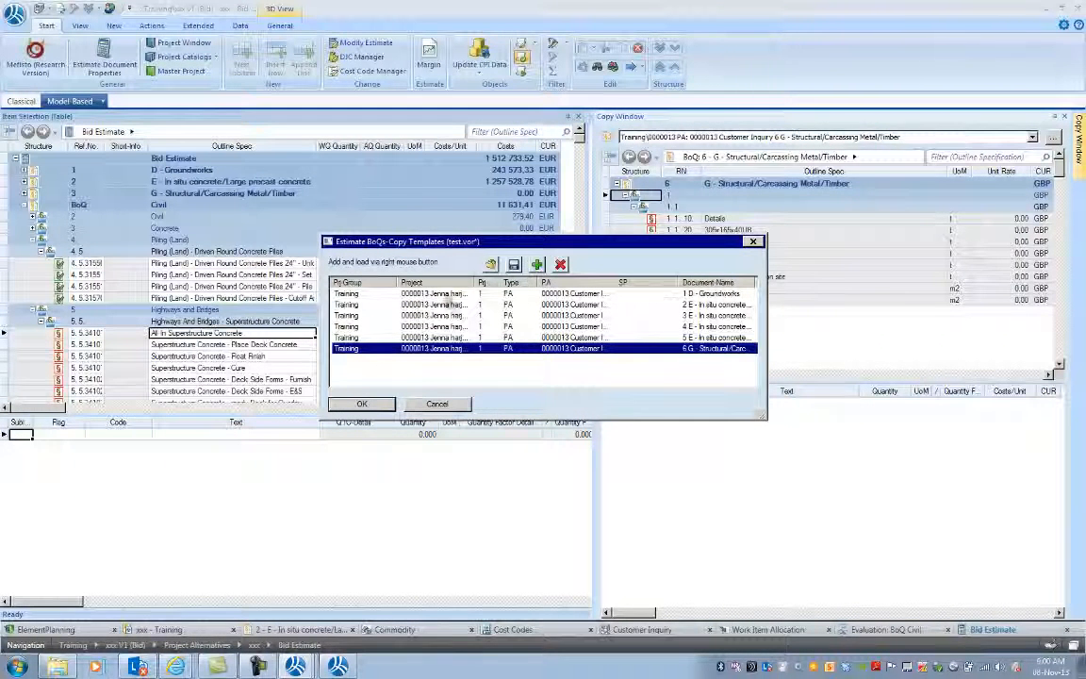
pyautogui.click(362, 316)
pyautogui.click(376, 404)
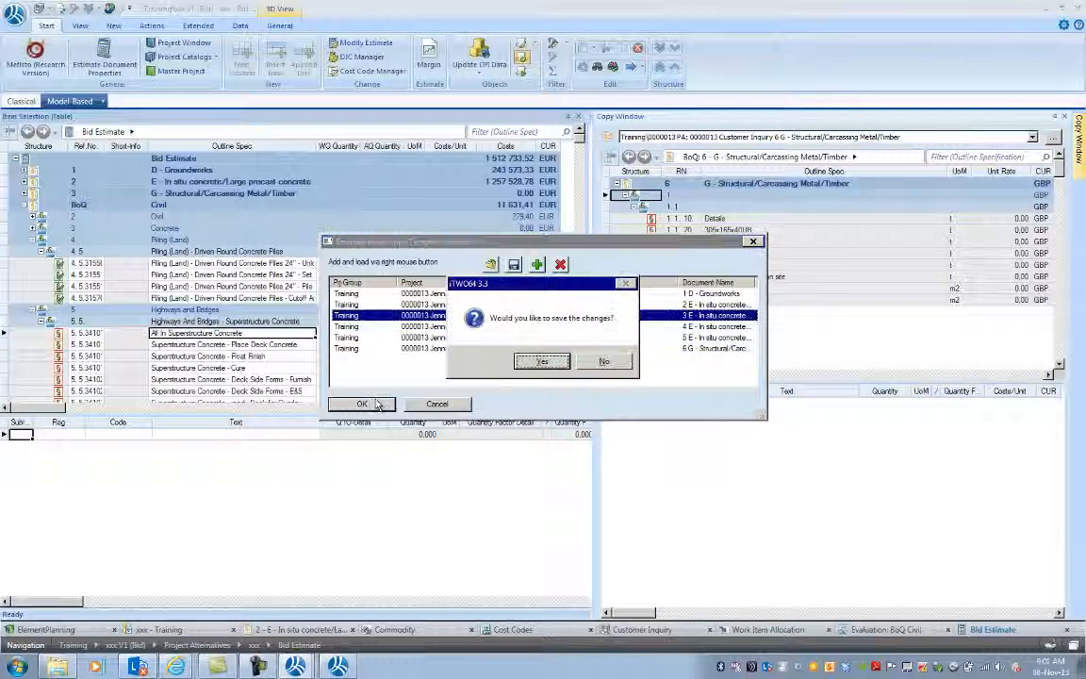
pyautogui.click(542, 362)
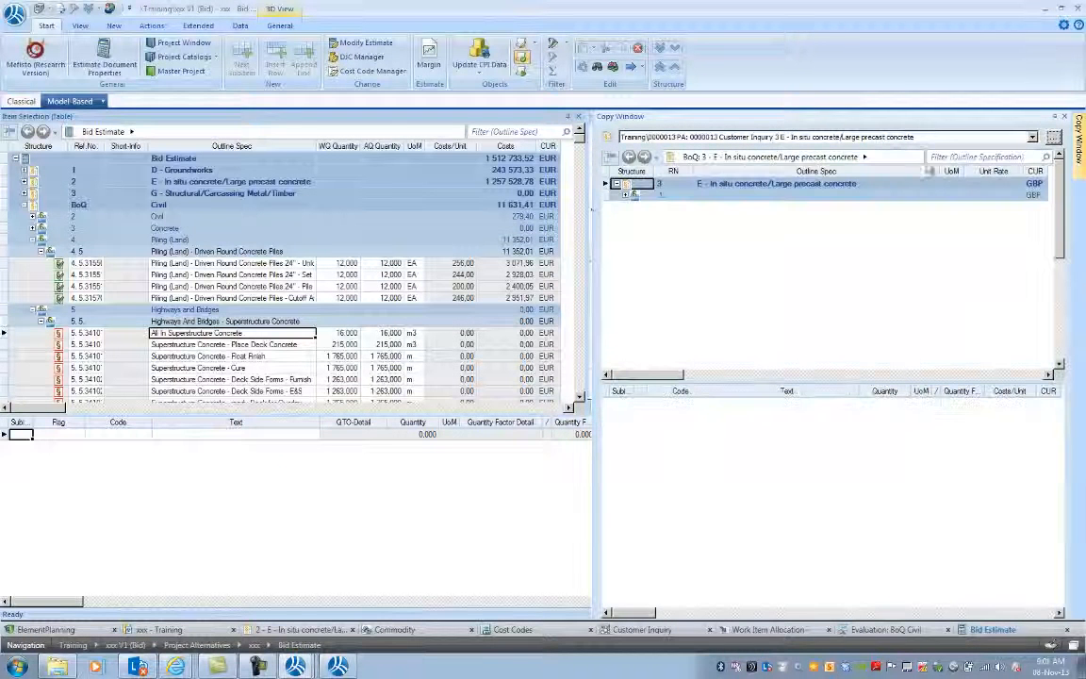
# Copy the Regular shaped, shape stated item's estimate from the expanded source BoQ to All In Superstructure Concrete.
pyautogui.click(624, 195)
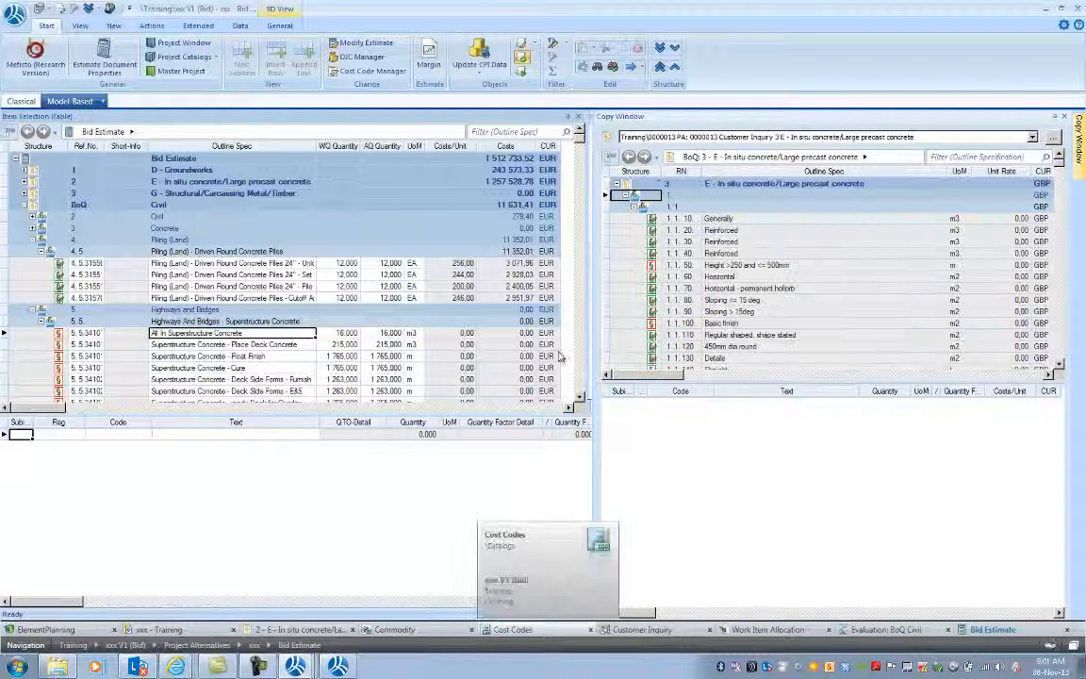
pyautogui.click(724, 281)
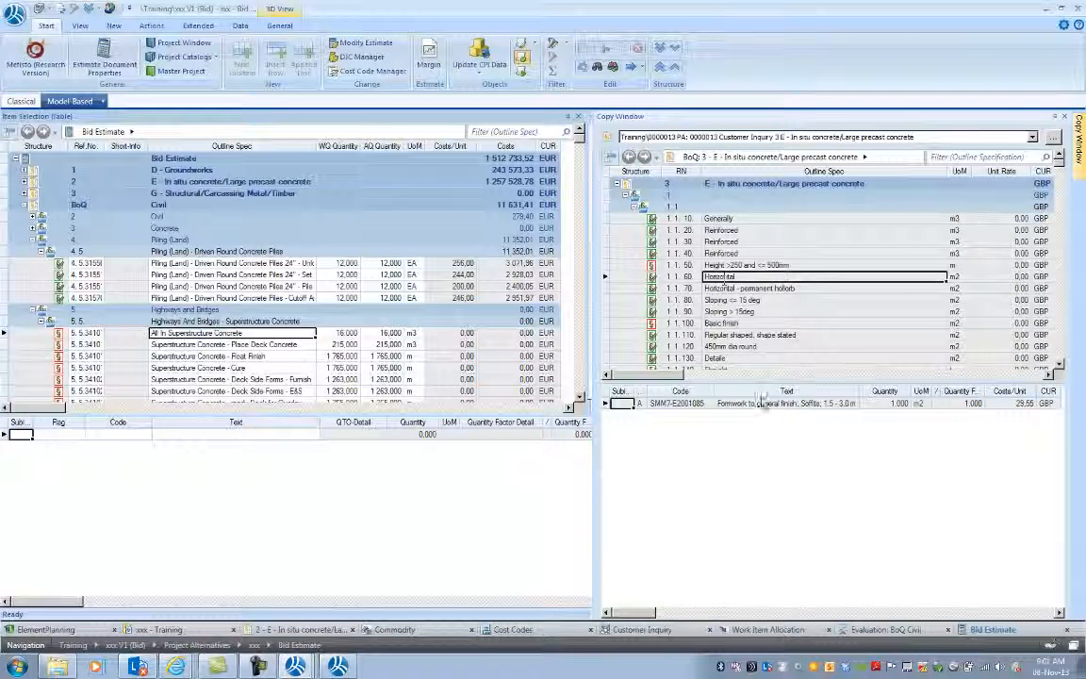
pyautogui.click(730, 300)
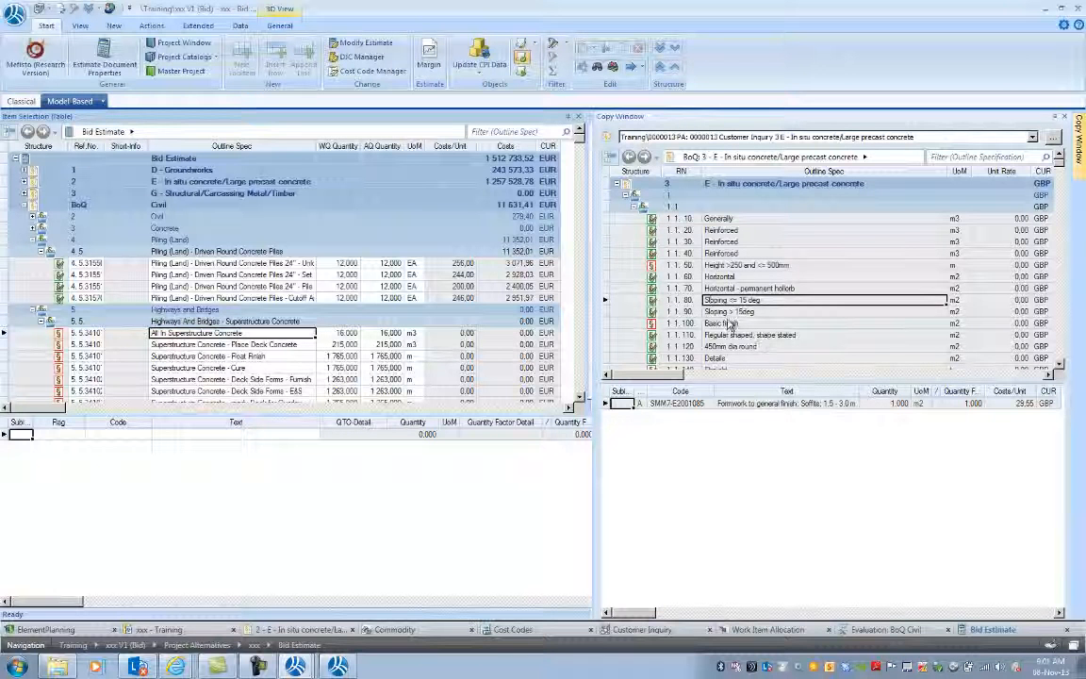
pyautogui.click(743, 336)
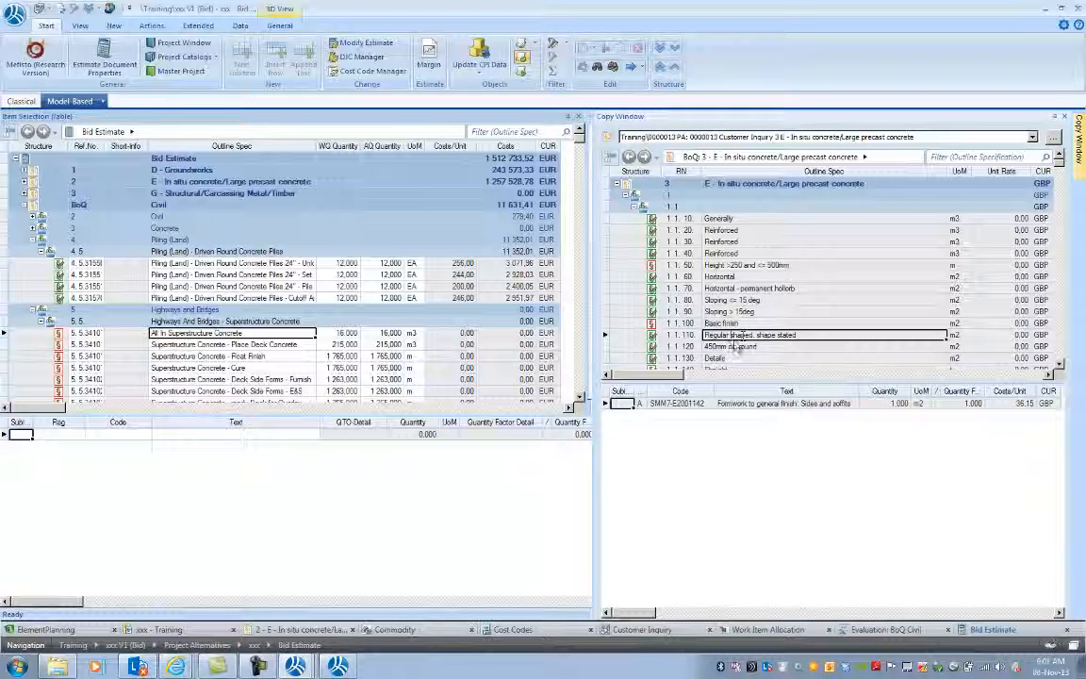
pyautogui.moveTo(653, 342); pyautogui.dragTo(316, 333)
pyautogui.click(581, 362)
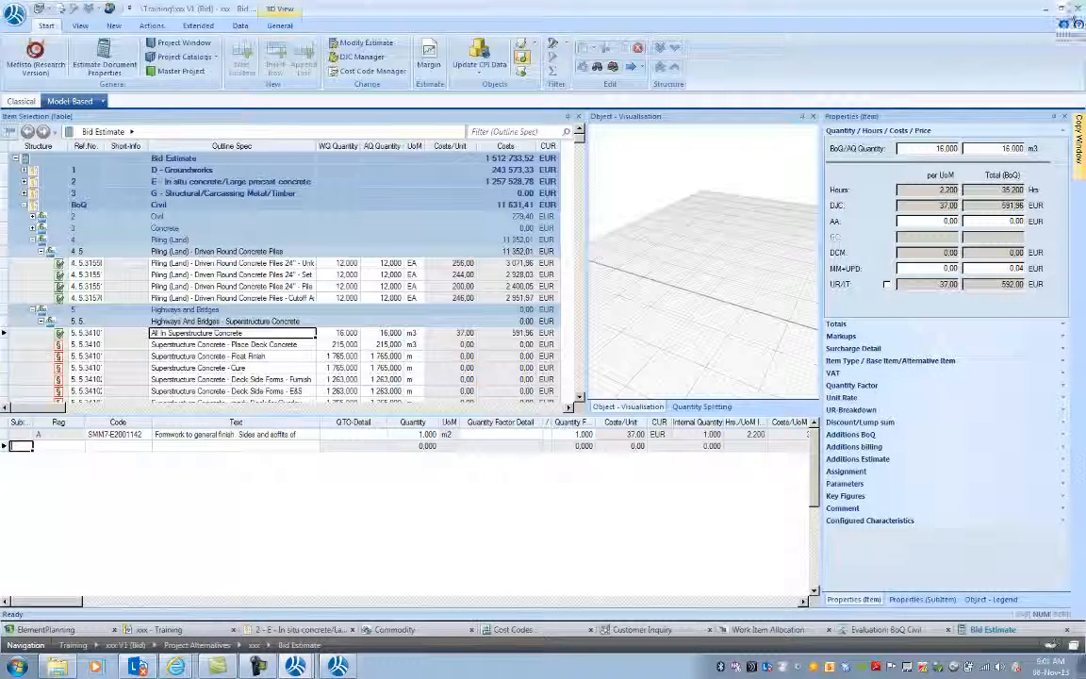
# Close the Bid Estimate and look through the new document types available for the xxx Customer Inquiry project alternative.
pyautogui.click(1077, 10)
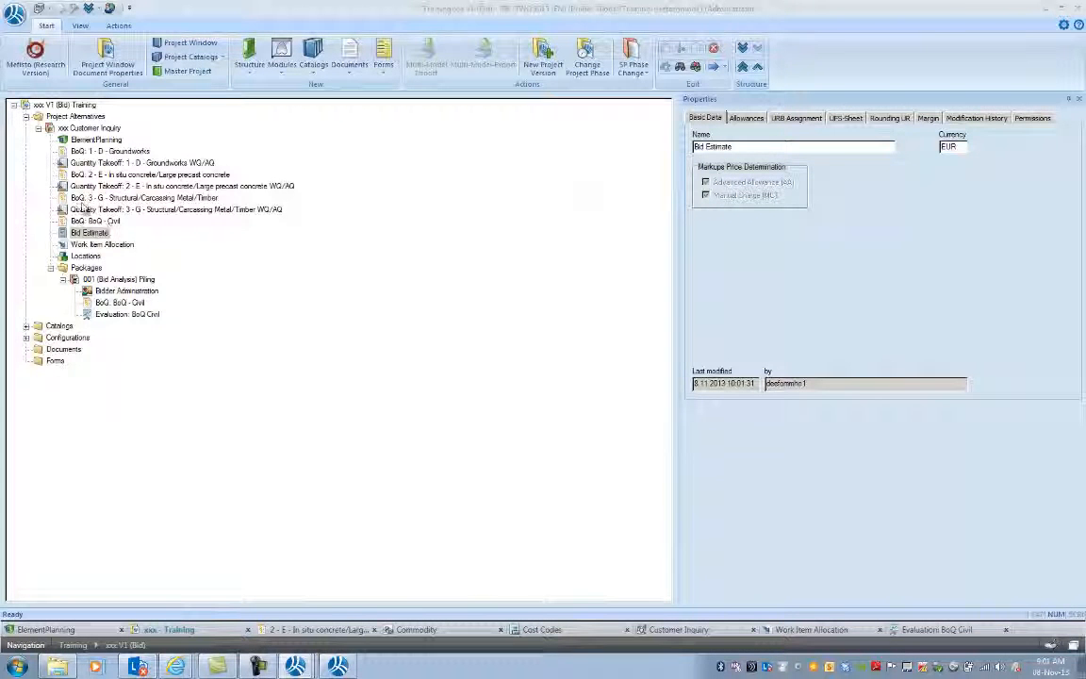
pyautogui.click(106, 208)
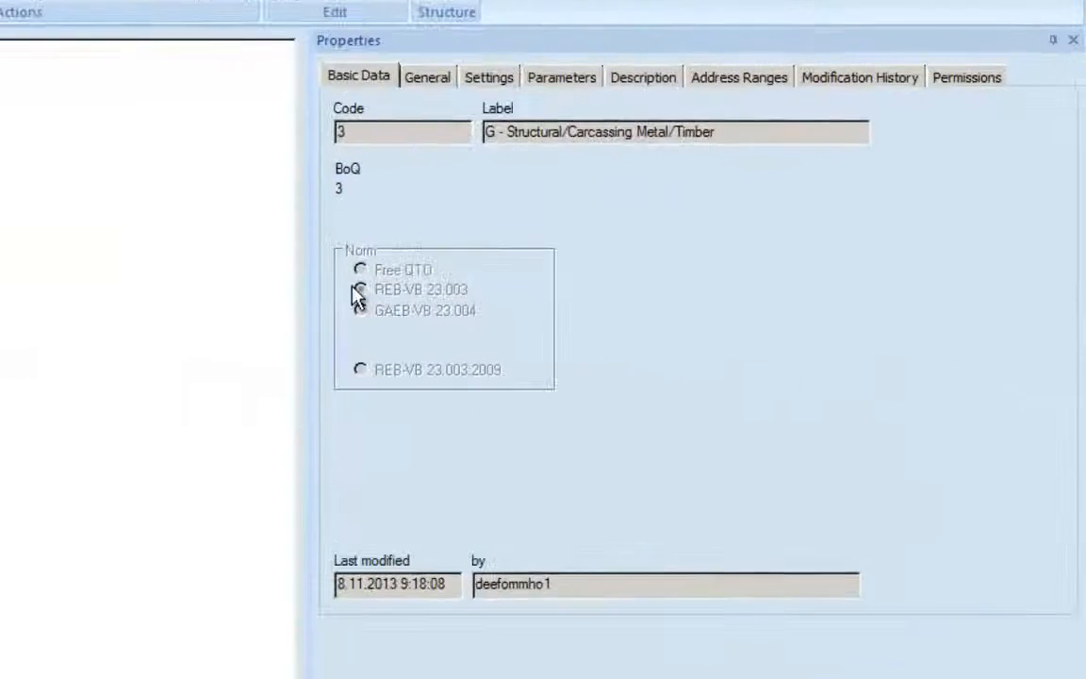
pyautogui.click(95, 221)
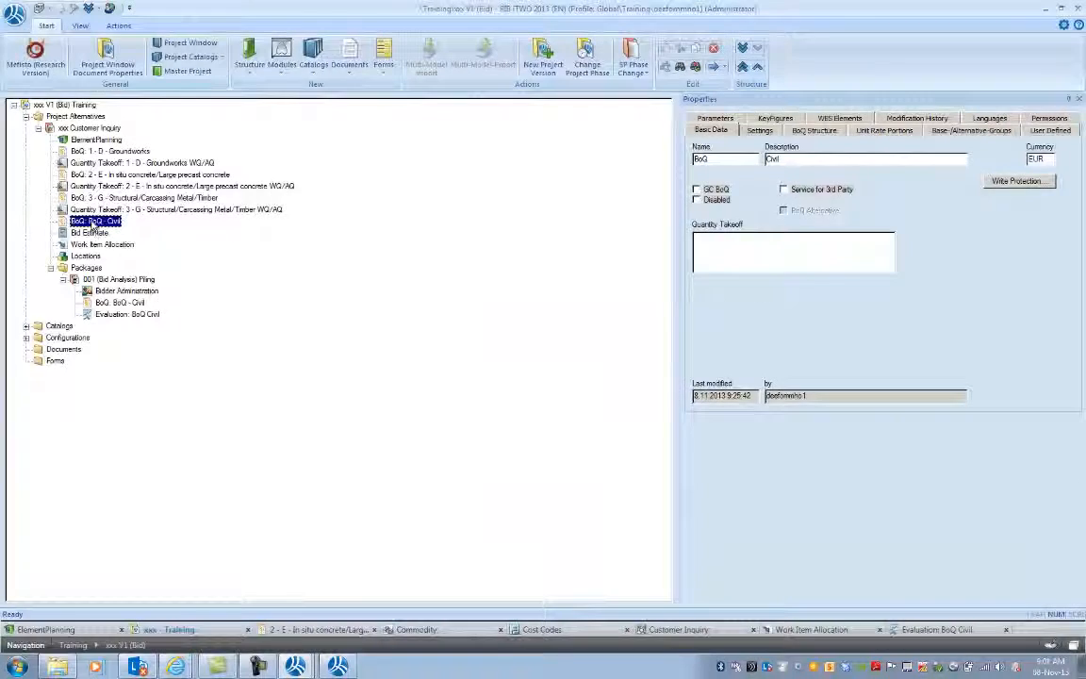
pyautogui.rightClick(94, 224)
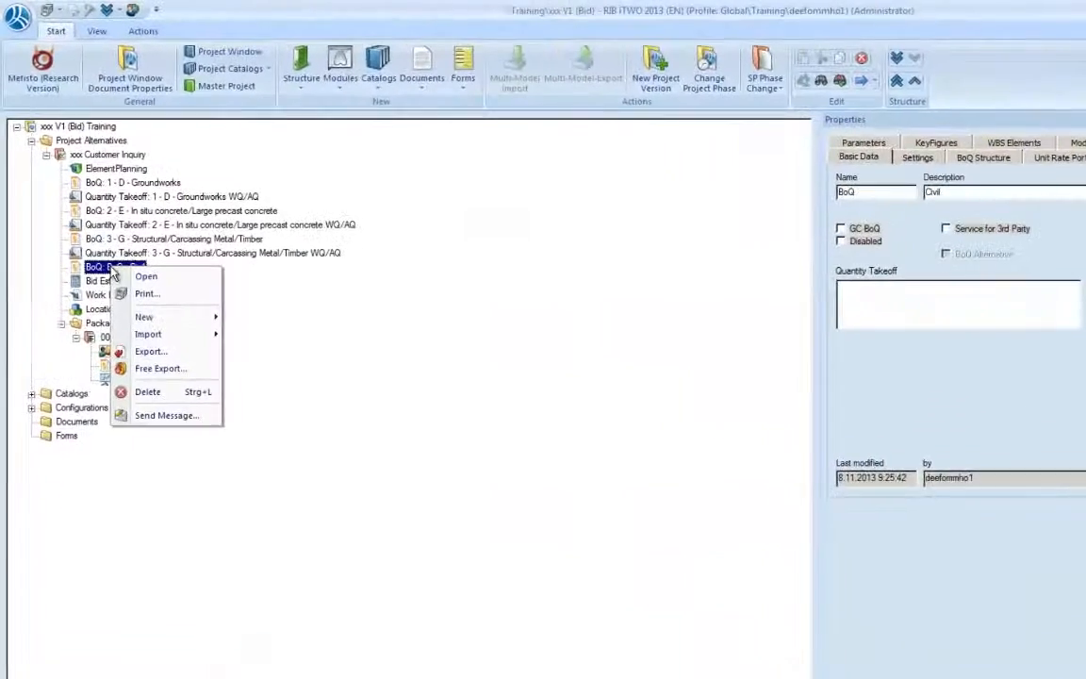
pyautogui.moveTo(182, 411)
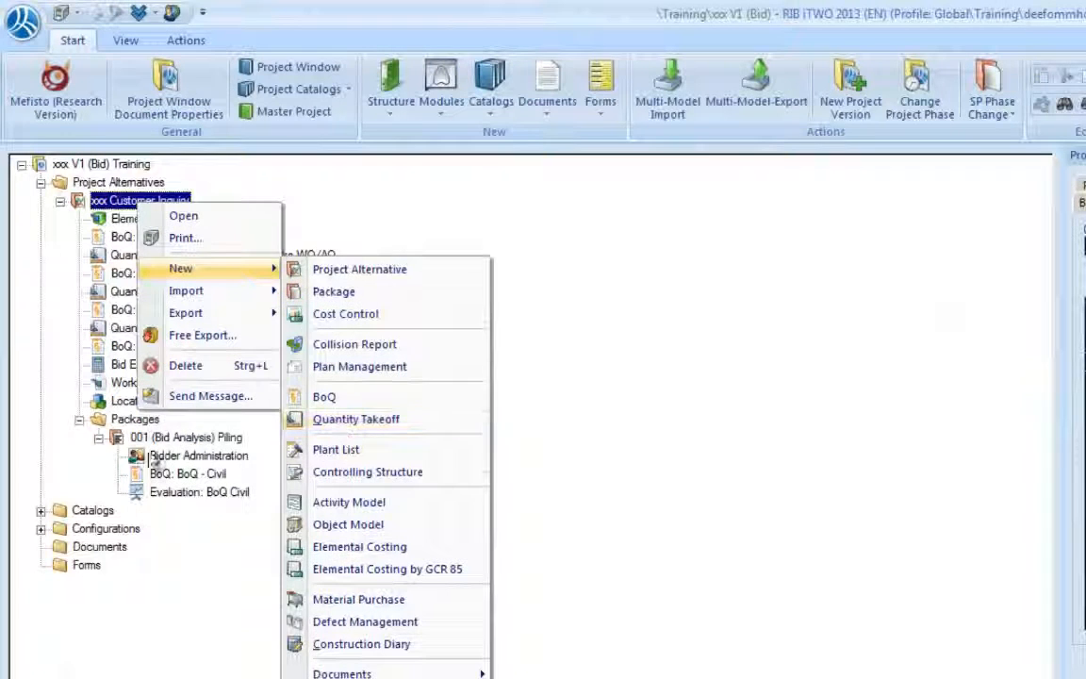
# Collapse the Packages folder and select BoQ - Civil in the project tree.
pyautogui.click(96, 420)
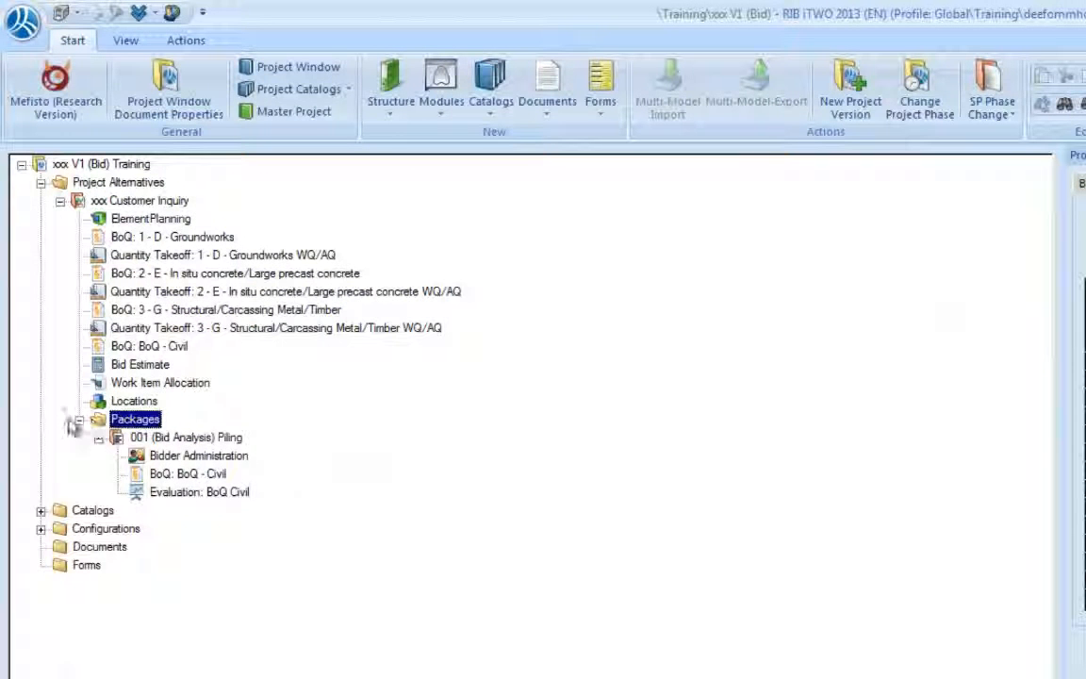
pyautogui.click(79, 419)
pyautogui.click(173, 349)
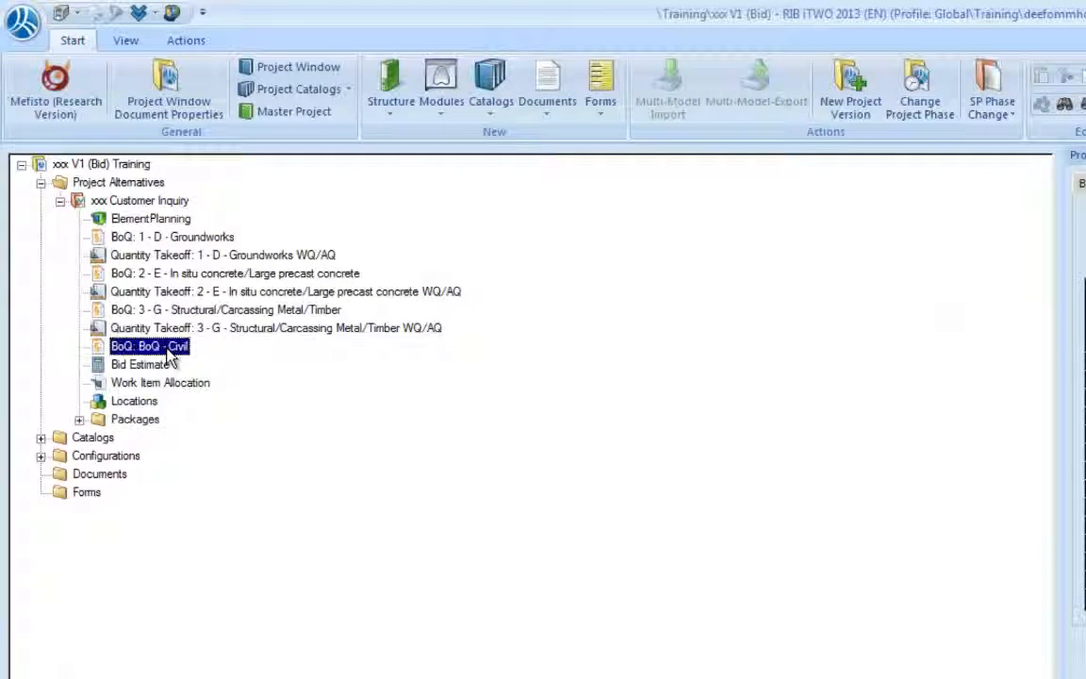
# Create a quantity takeoff for BoQ - Civil and set its norm to Free QTO.
pyautogui.rightClick(170, 349)
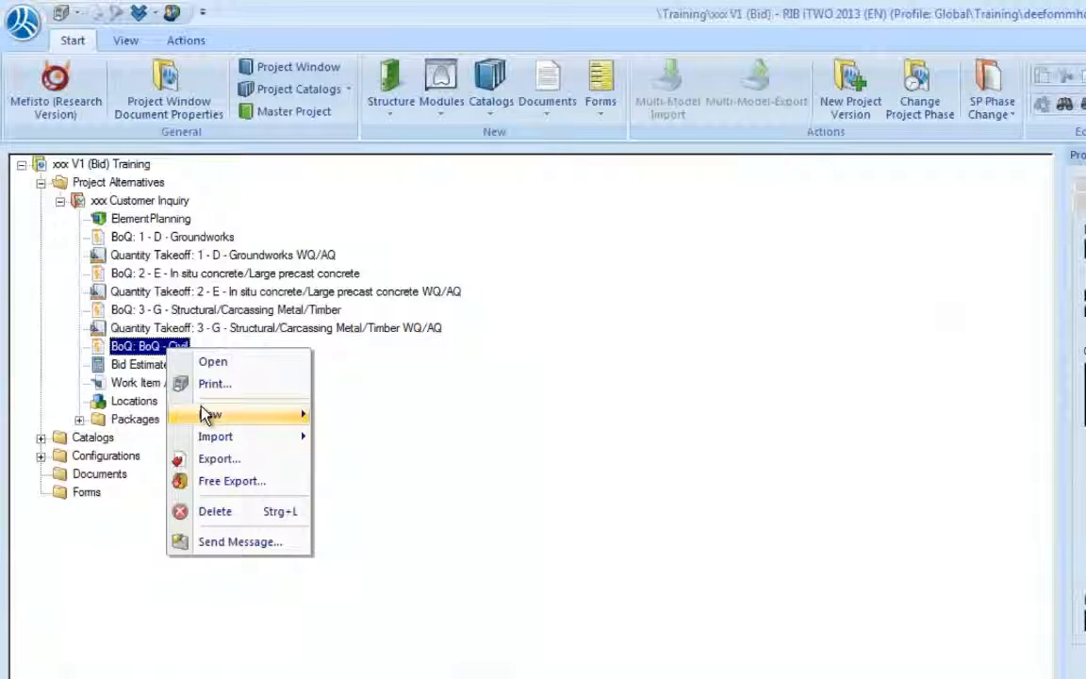
pyautogui.moveTo(209, 416)
pyautogui.click(400, 490)
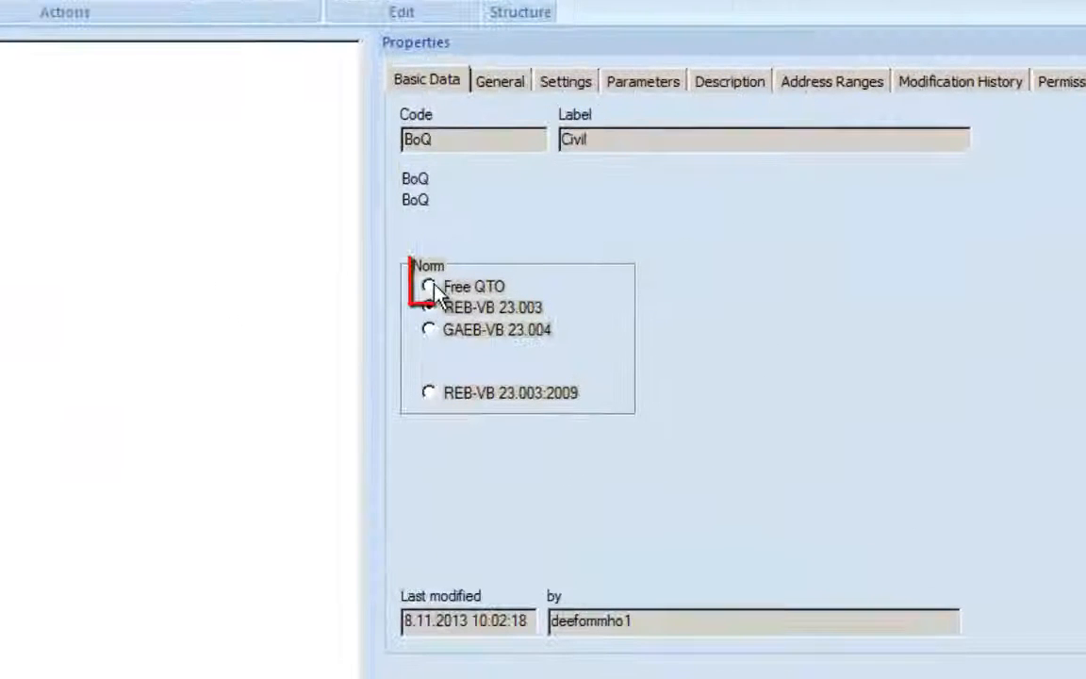
pyautogui.click(430, 287)
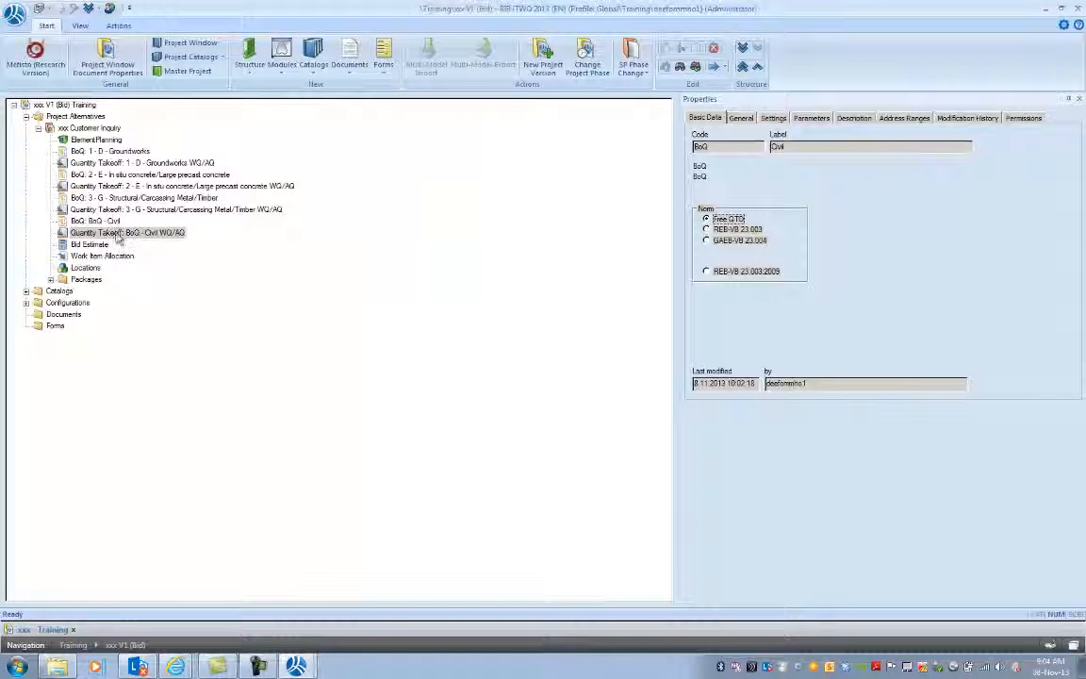
# Open the BoQ - Civil WQ/AQ quantity takeoff and append a new line.
pyautogui.click(115, 233)
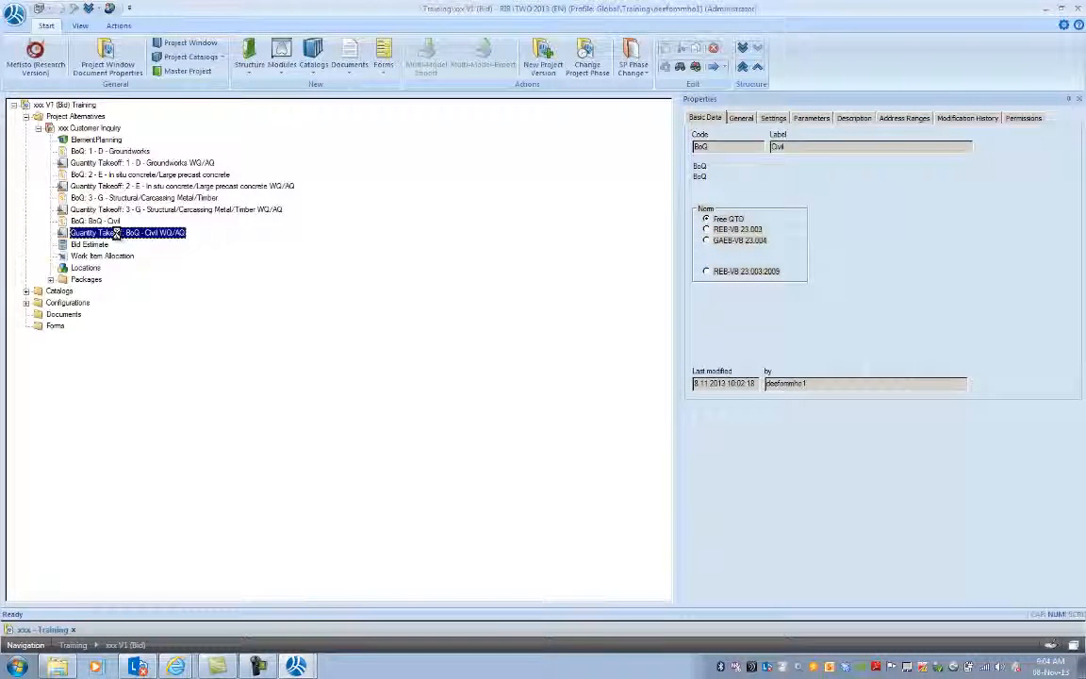
pyautogui.doubleClick(115, 233)
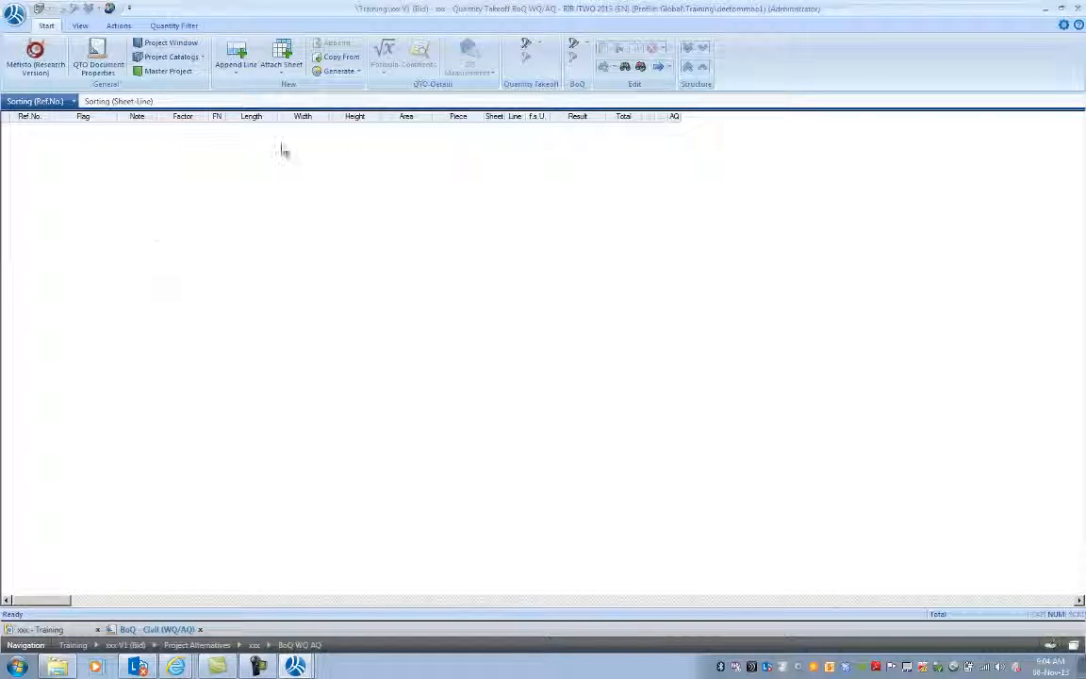
pyautogui.rightClick(303, 169)
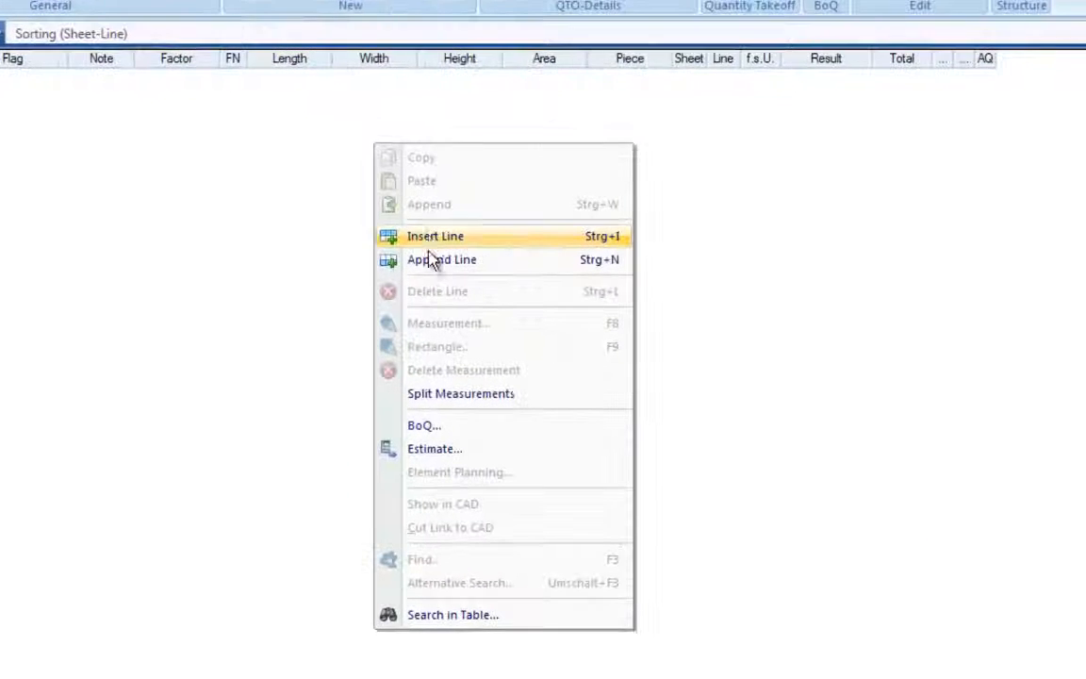
pyautogui.click(430, 262)
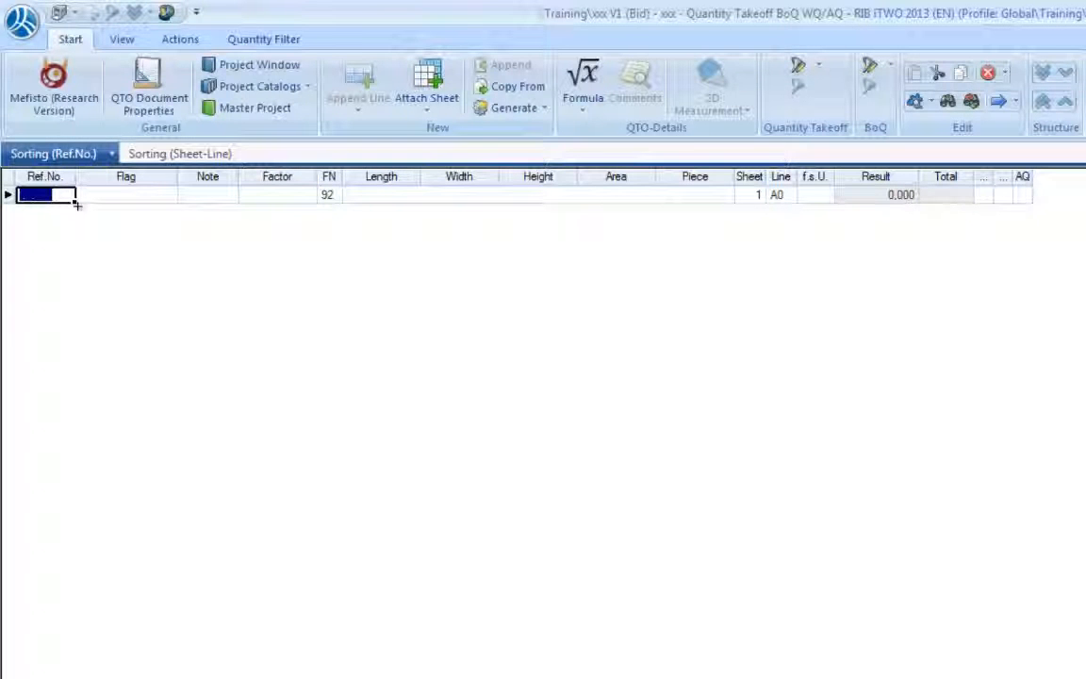
# Assign the Superstructure Concrete - Place Deck Concrete item from Highways and Bridges to the new line's reference number.
pyautogui.press('F3')
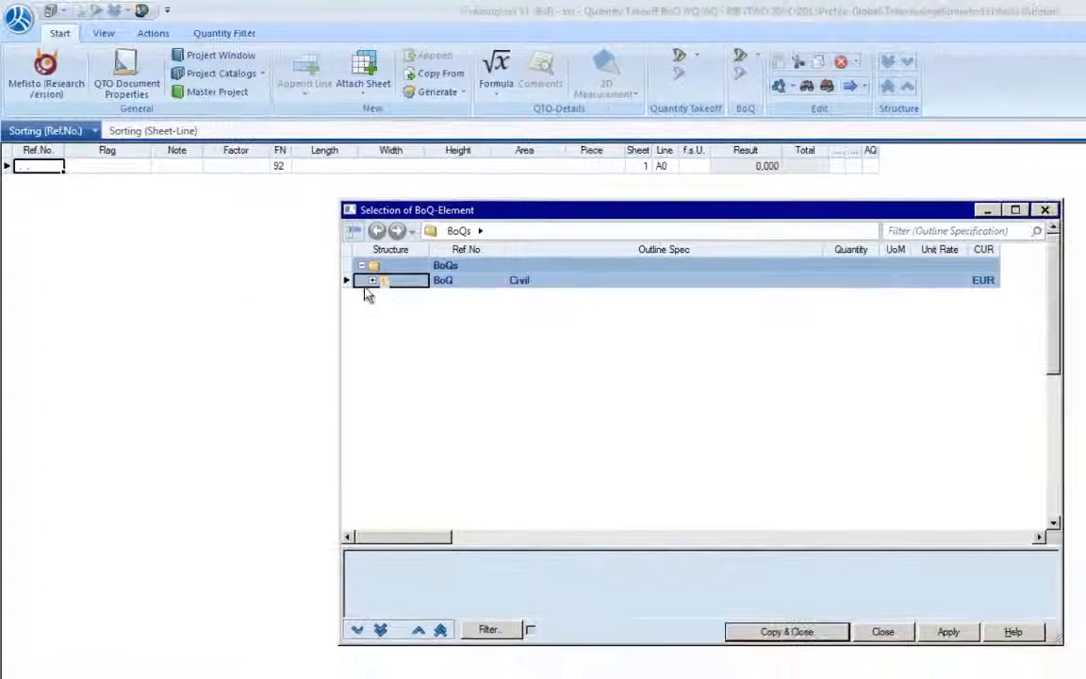
pyautogui.click(372, 280)
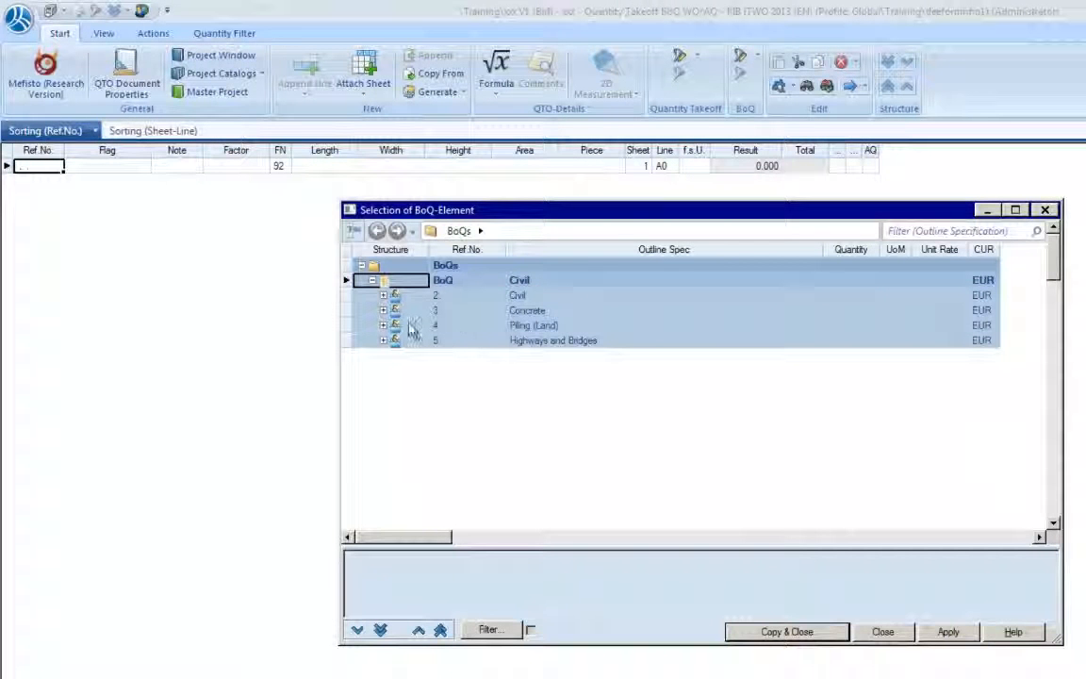
pyautogui.click(383, 310)
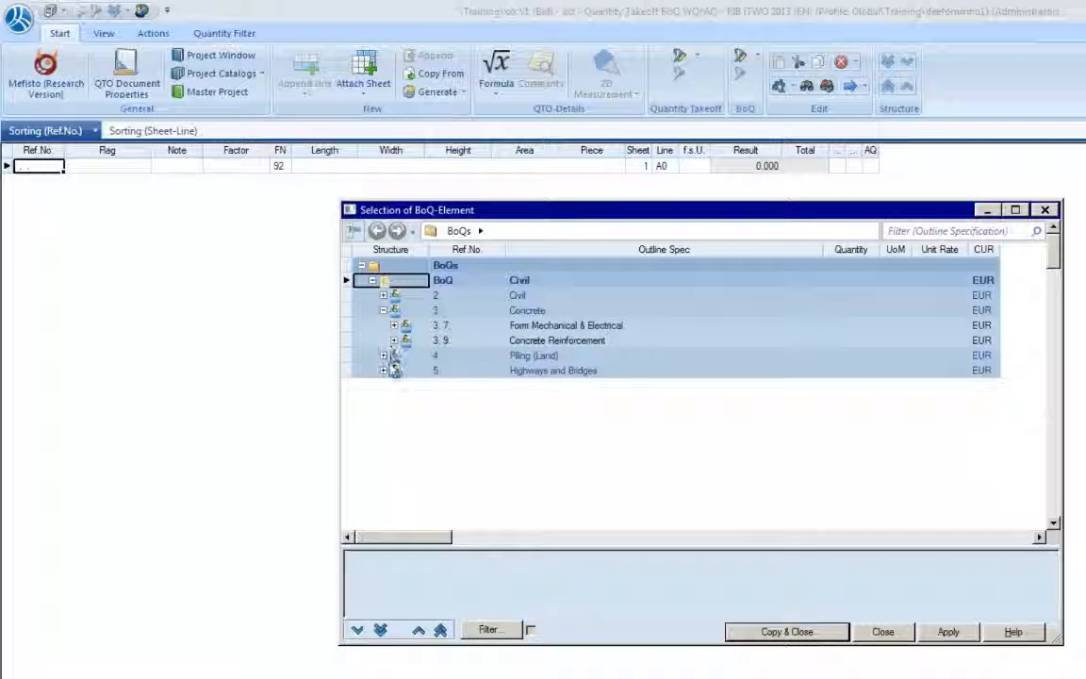
pyautogui.click(384, 370)
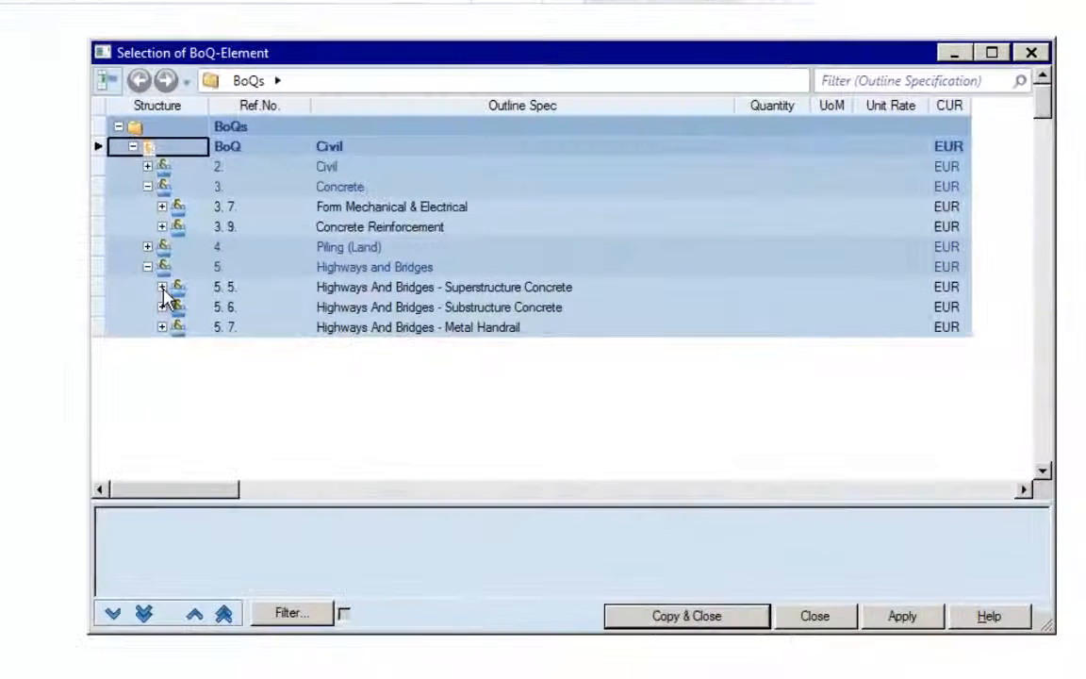
pyautogui.click(349, 366)
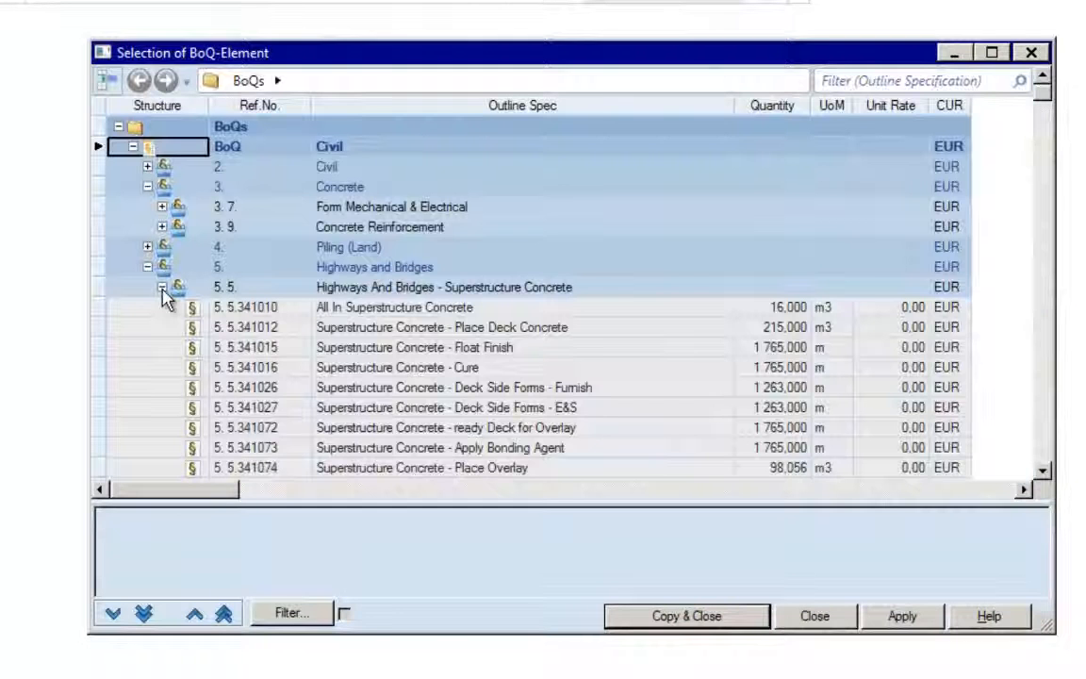
pyautogui.click(415, 327)
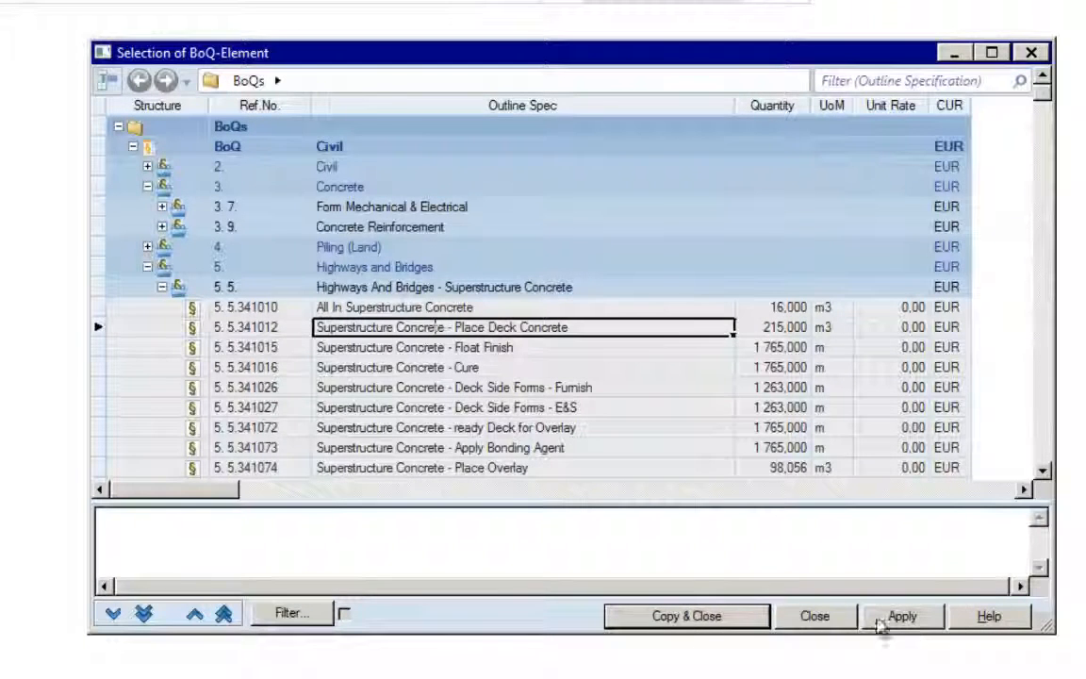
pyautogui.click(733, 625)
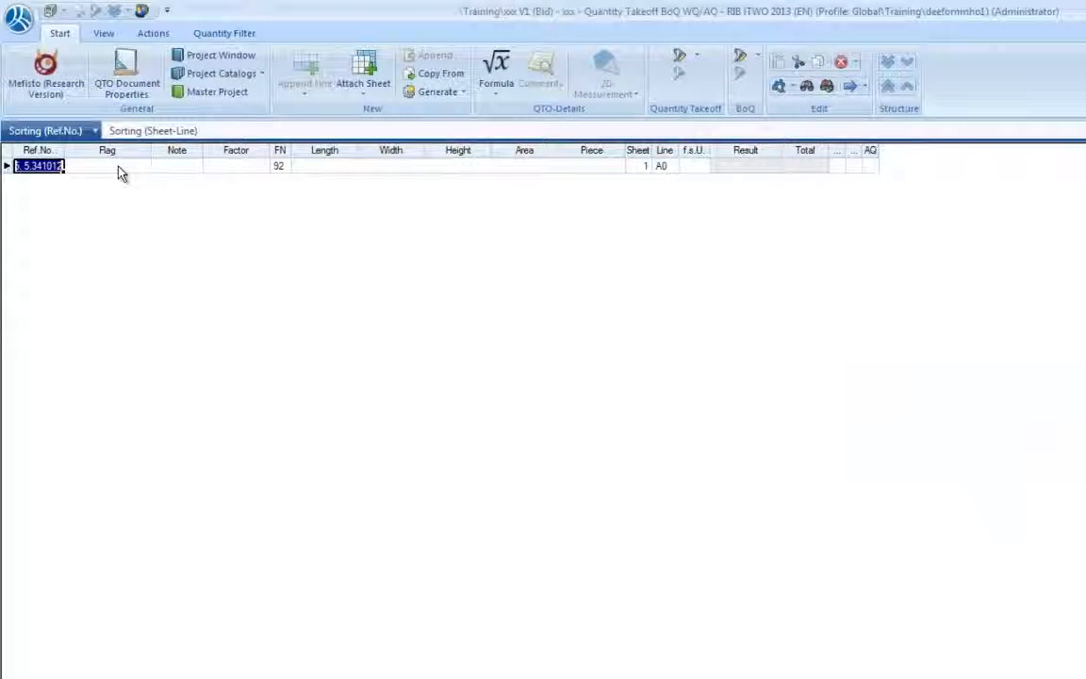
# Start a 2D rectangle measurement for the Area value of the Place Deck Concrete line.
pyautogui.click(279, 165)
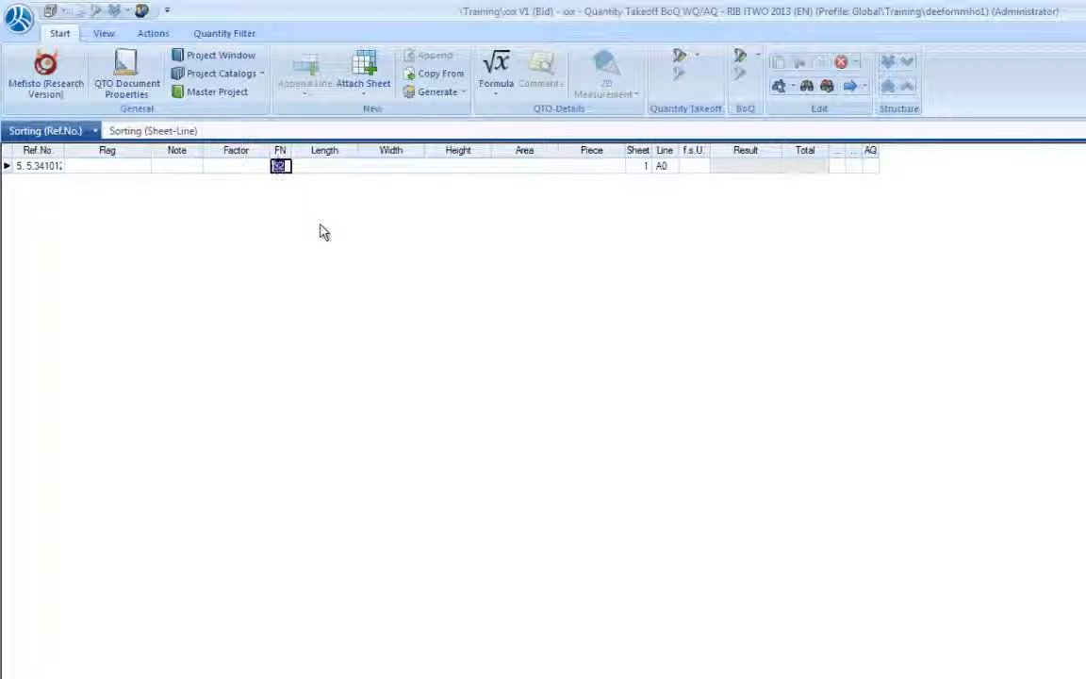
pyautogui.click(356, 167)
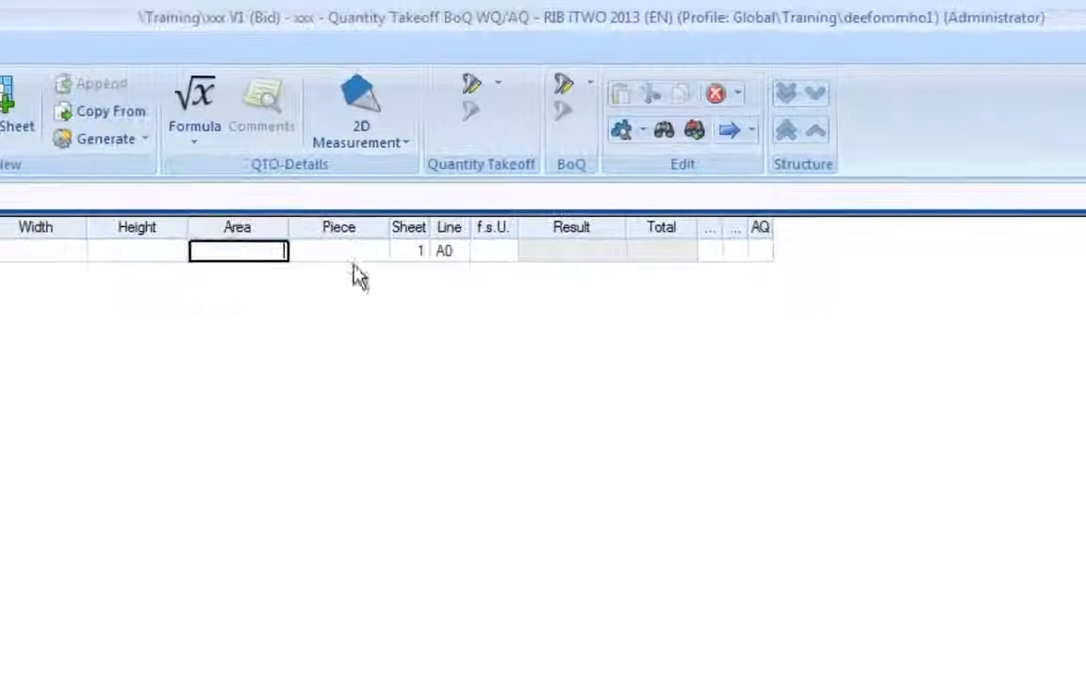
pyautogui.click(364, 139)
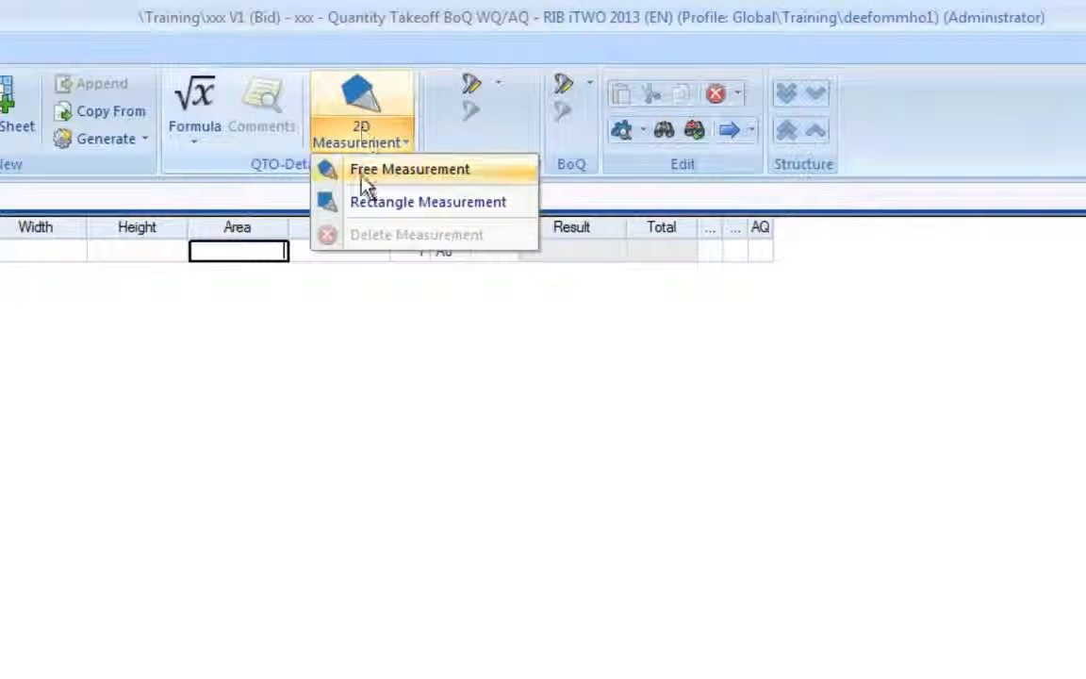
pyautogui.click(376, 201)
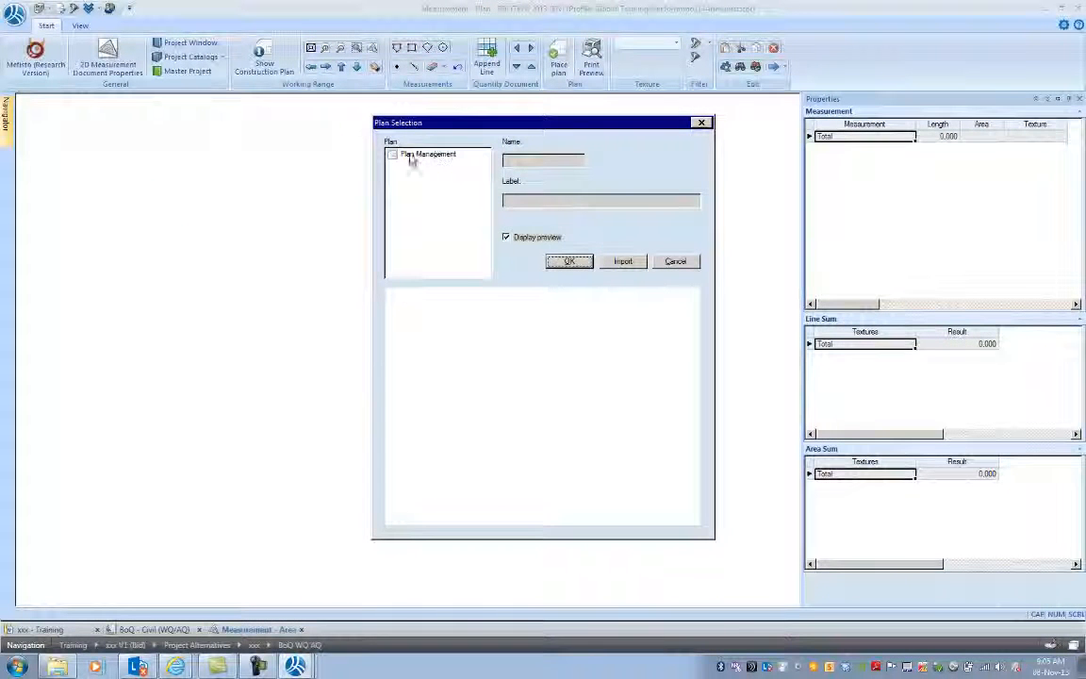
# Import the bitmap bridge-example-2 from the CAD-Files folder into Plan Management.
pyautogui.click(414, 156)
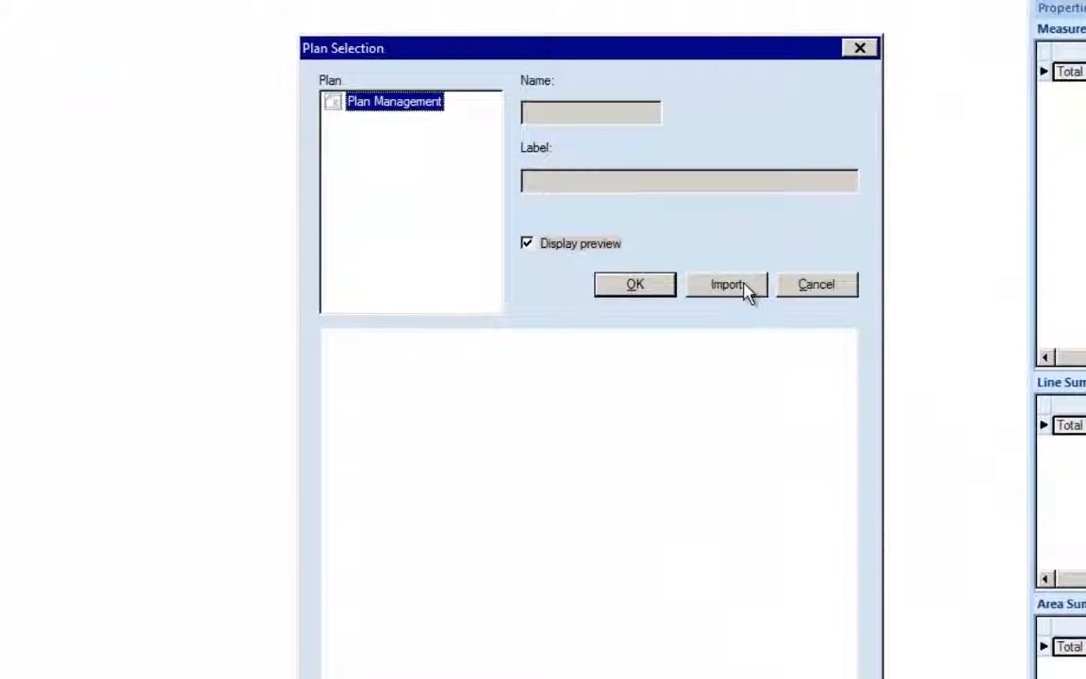
pyautogui.click(728, 284)
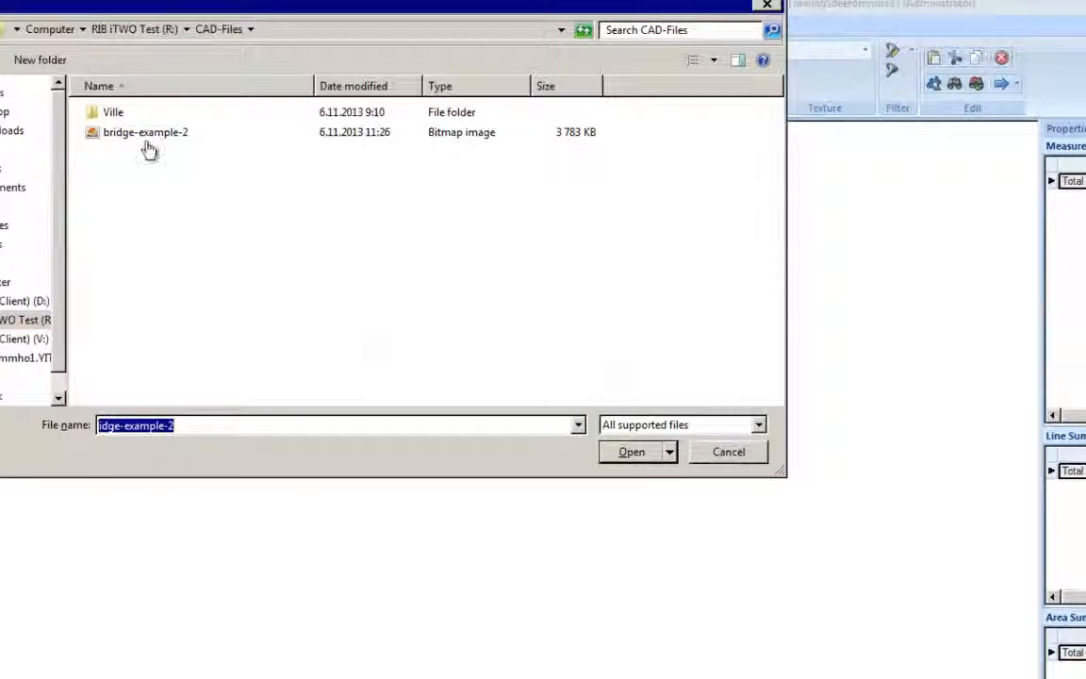
pyautogui.doubleClick(142, 137)
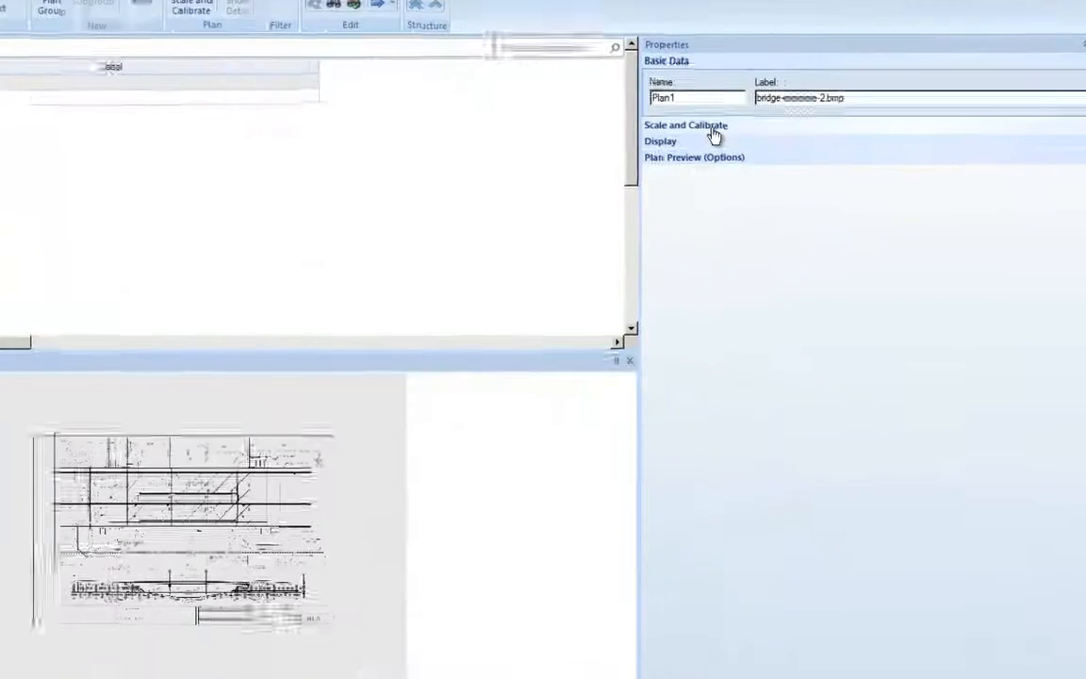
# Calibrate the plan's X scale with one horizontal measurement along the bike lane up to the bridge edge, entering a length of 7 m.
pyautogui.click(788, 171)
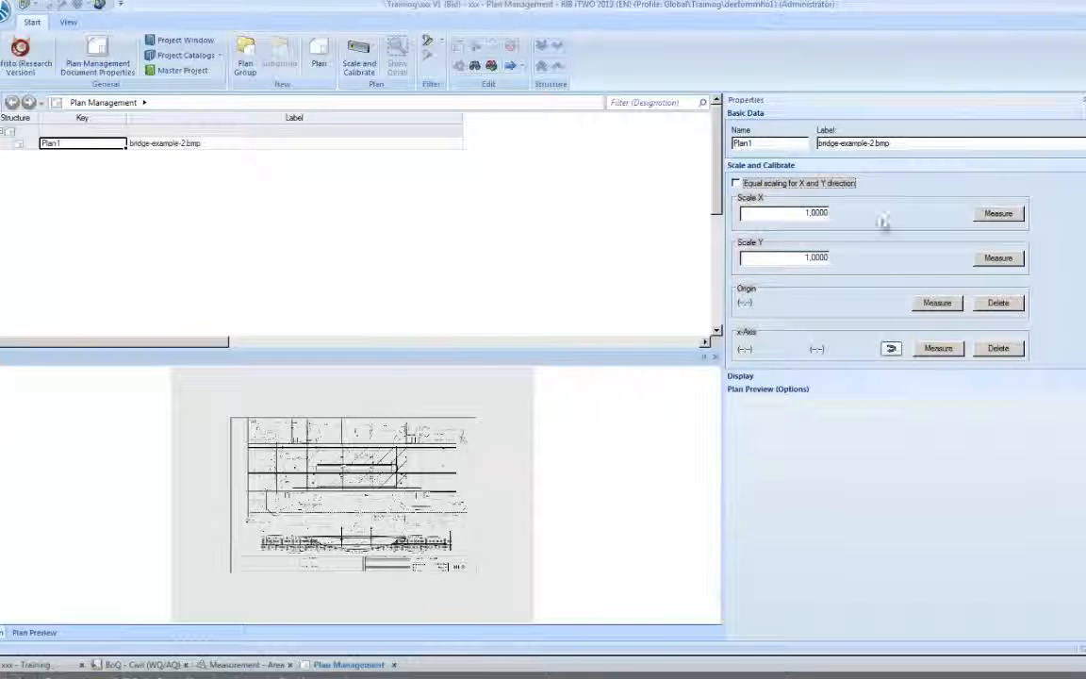
pyautogui.click(990, 217)
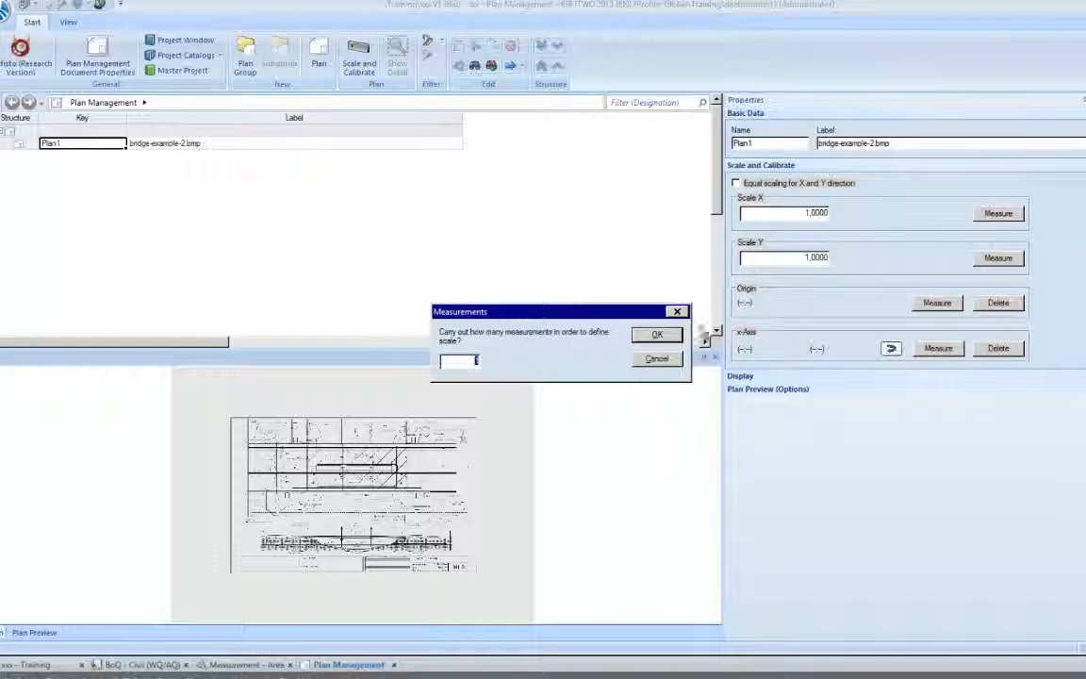
pyautogui.click(657, 335)
pyautogui.scroll(3, 352, 502)
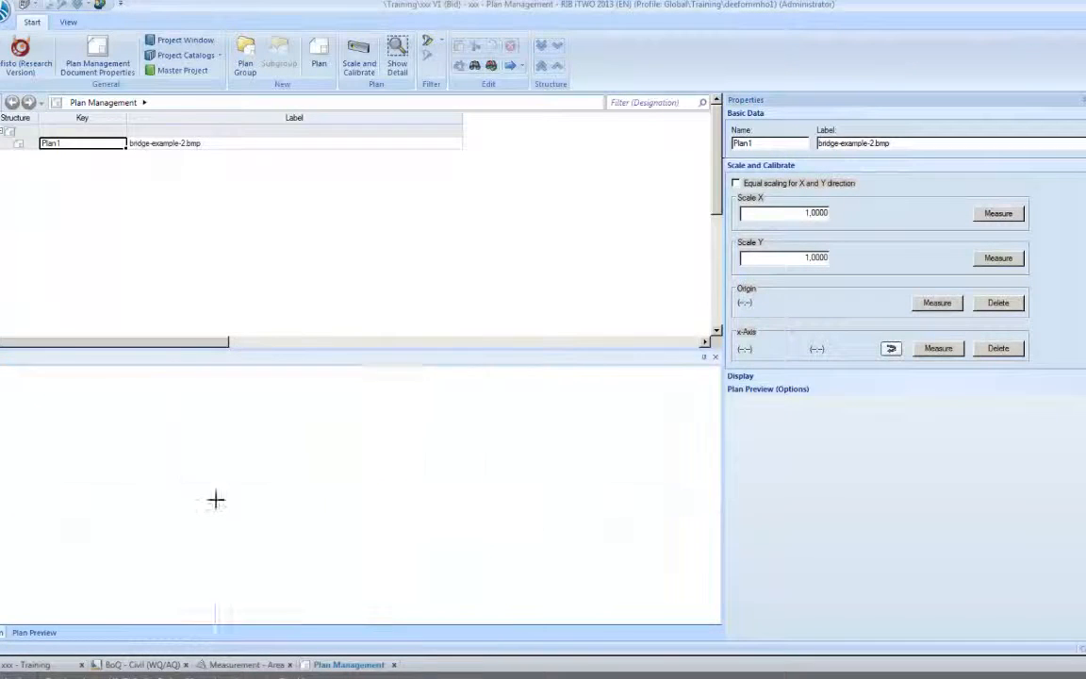
pyautogui.scroll(5, 280, 483)
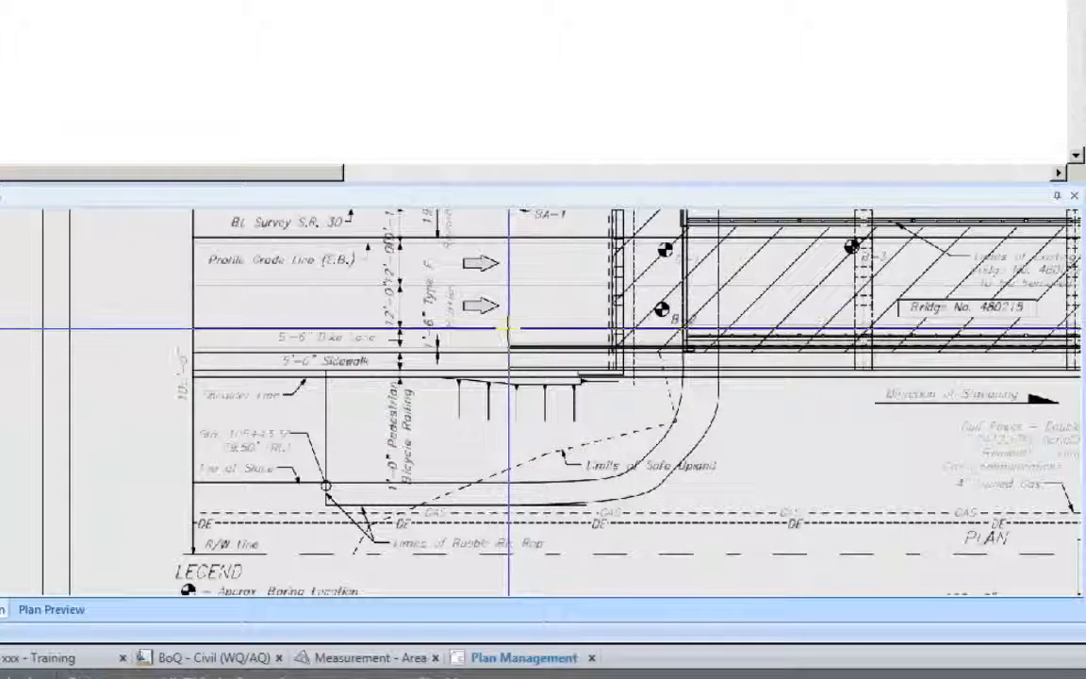
pyautogui.click(509, 328)
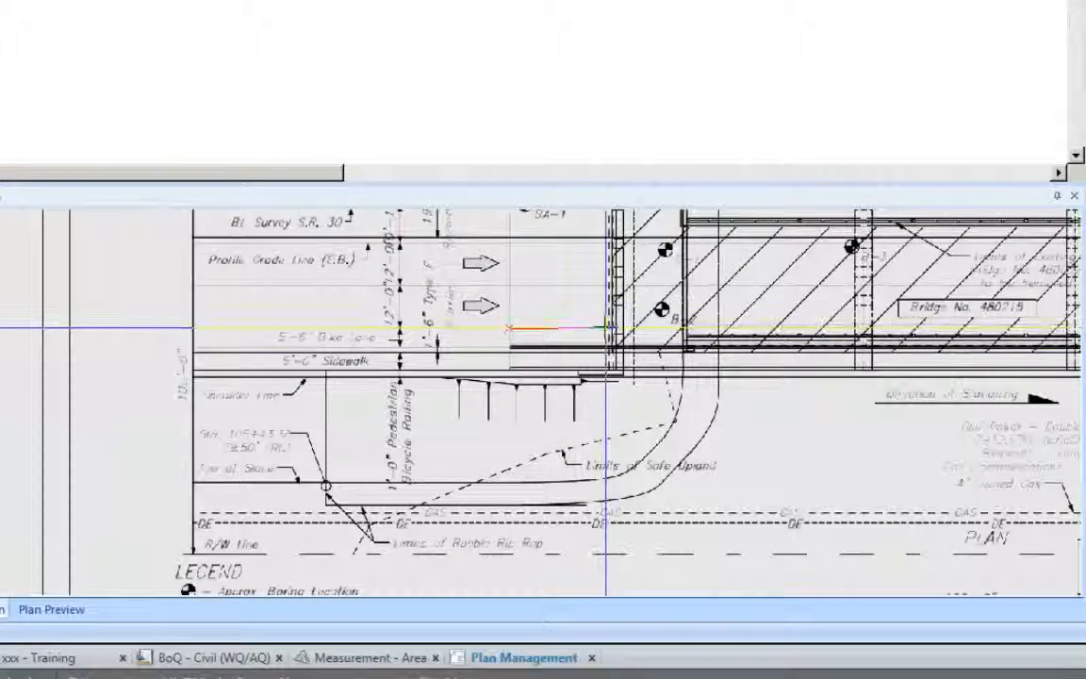
pyautogui.click(608, 329)
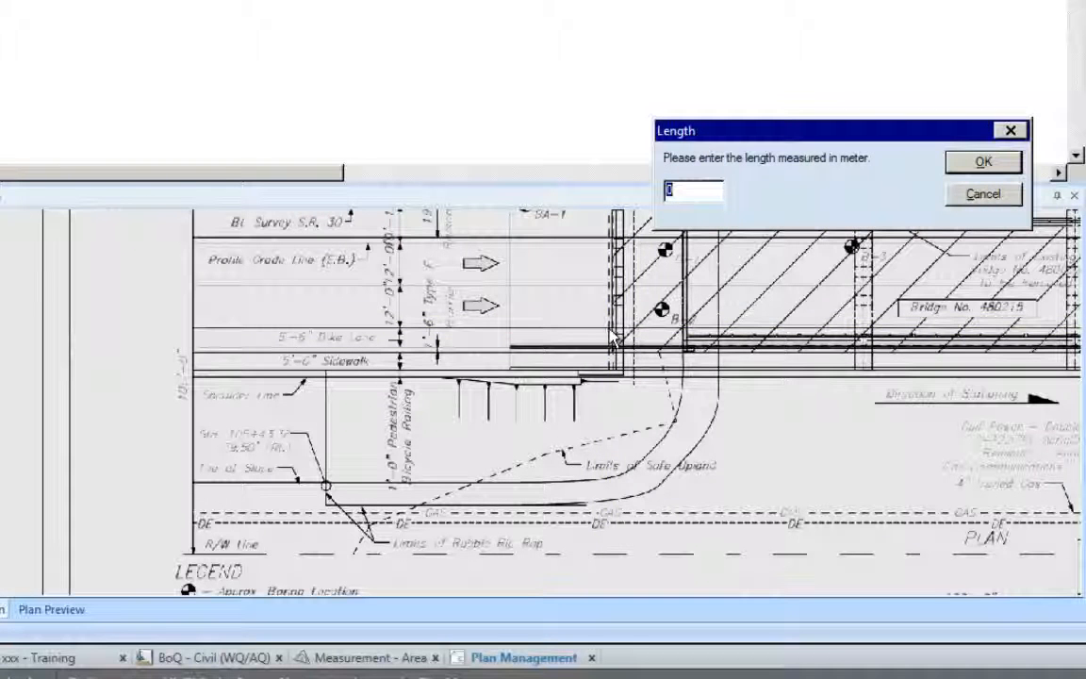
pyautogui.write('7')
pyautogui.press('Return')
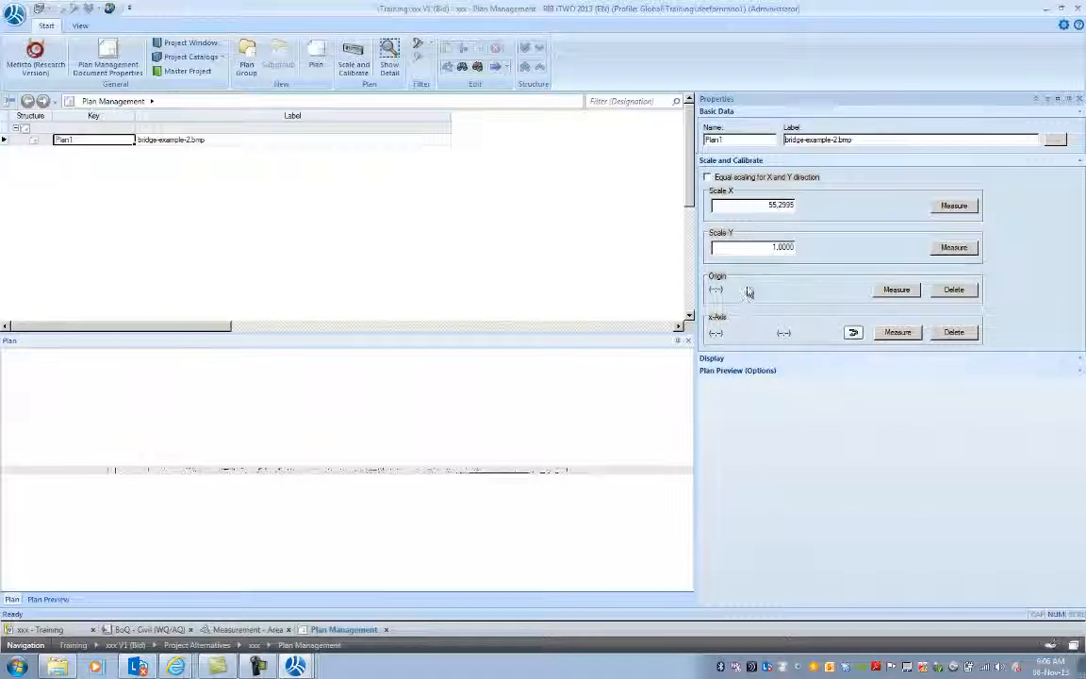
# Calibrate the plan's Y scale with one vertical measurement on the bridge plan view and enter its length.
pyautogui.click(764, 248)
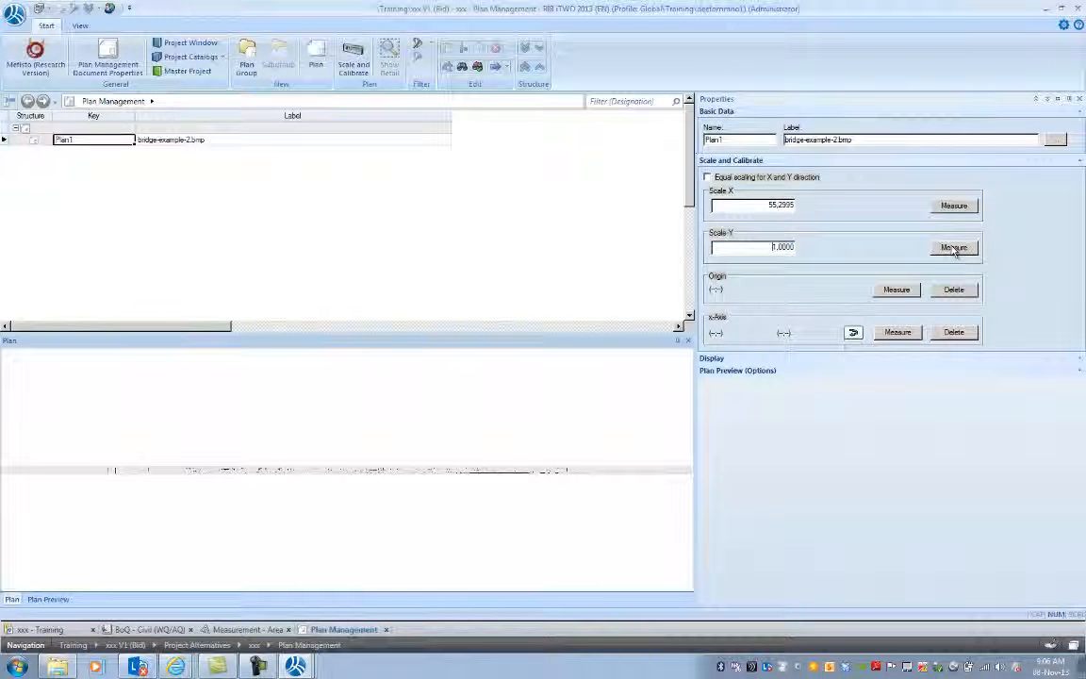
pyautogui.click(955, 249)
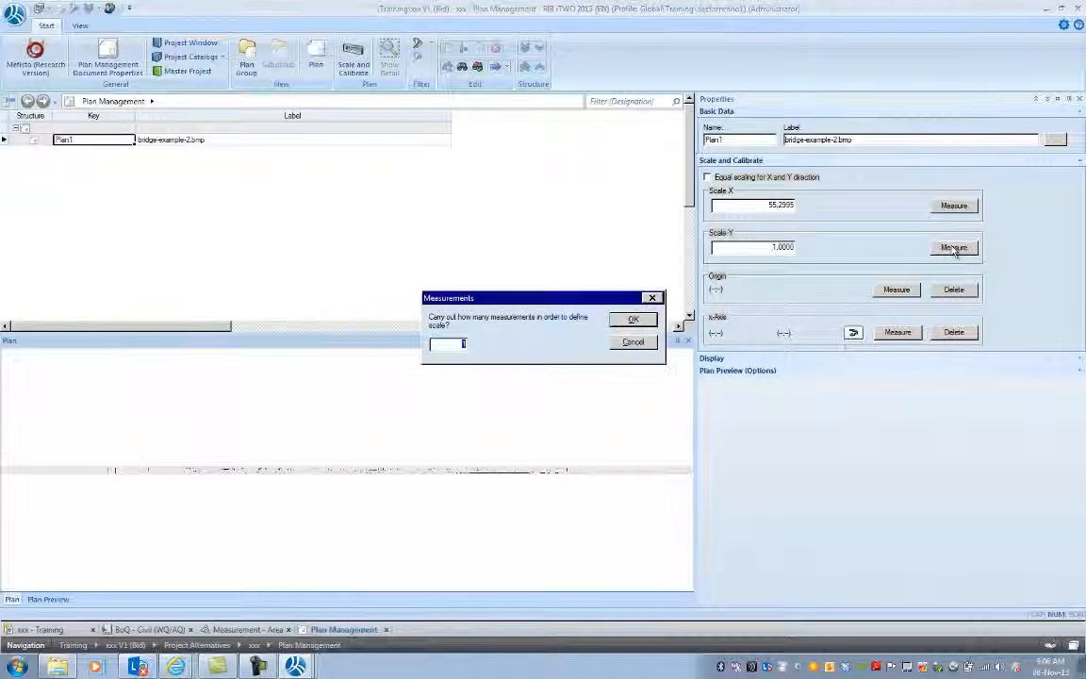
pyautogui.click(624, 321)
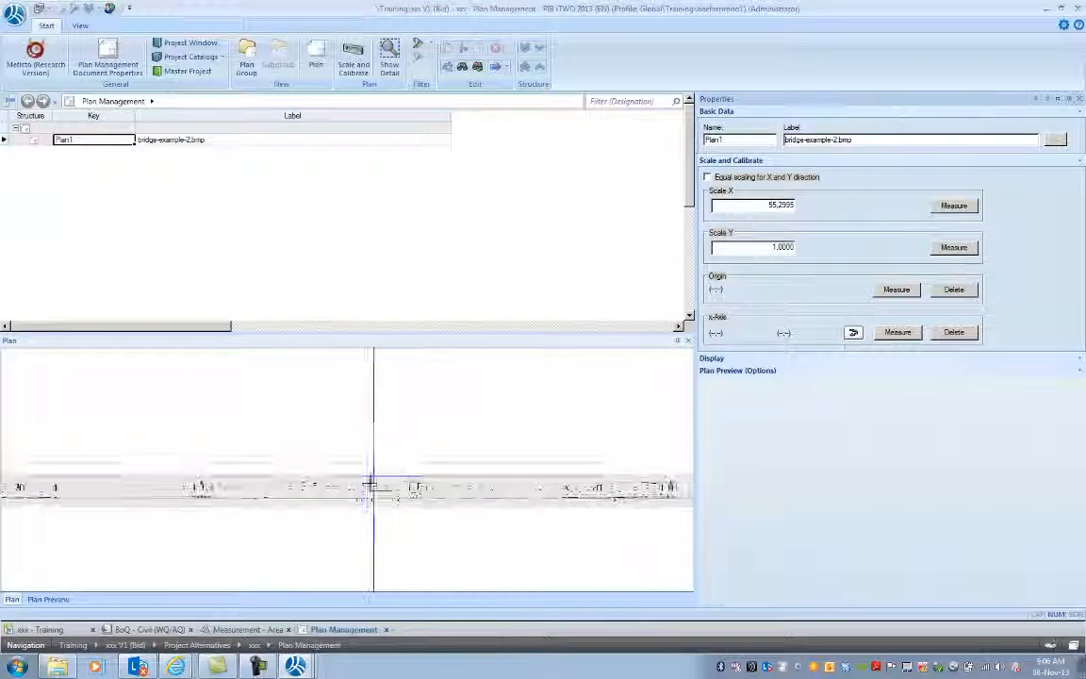
pyautogui.scroll(5, 377, 463)
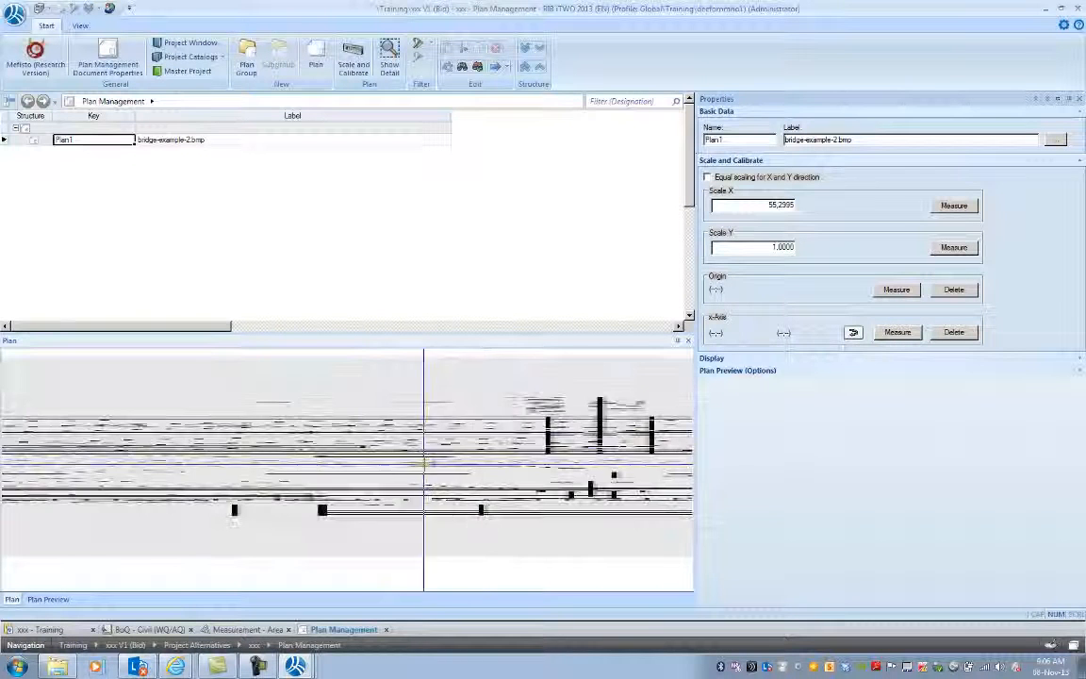
pyautogui.scroll(2, 422, 463)
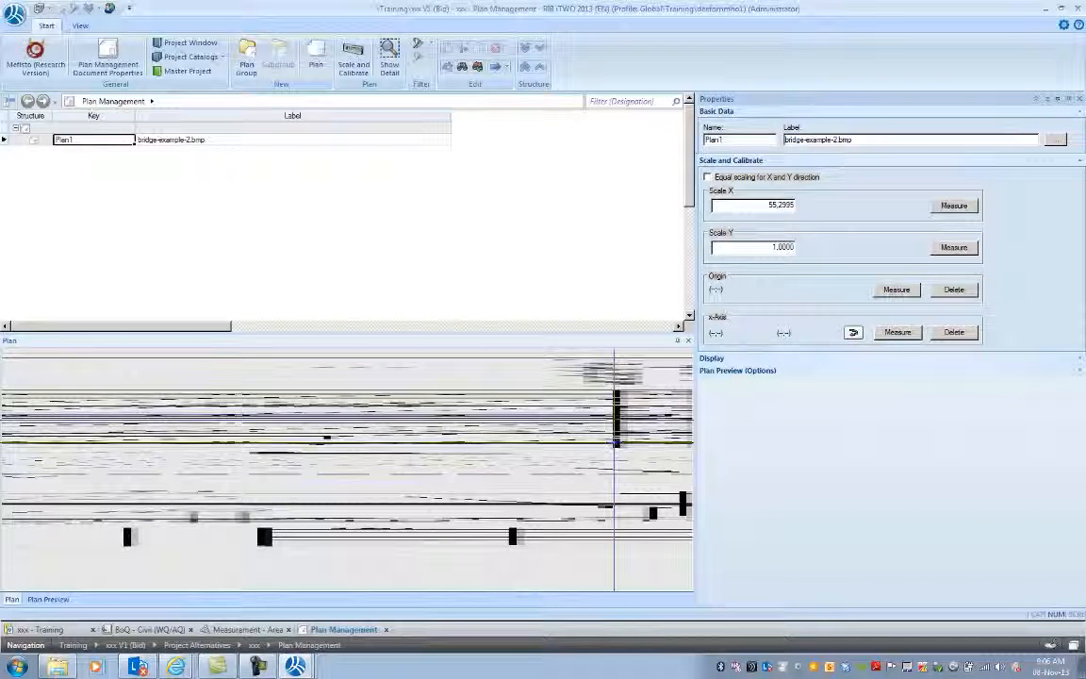
pyautogui.click(616, 420)
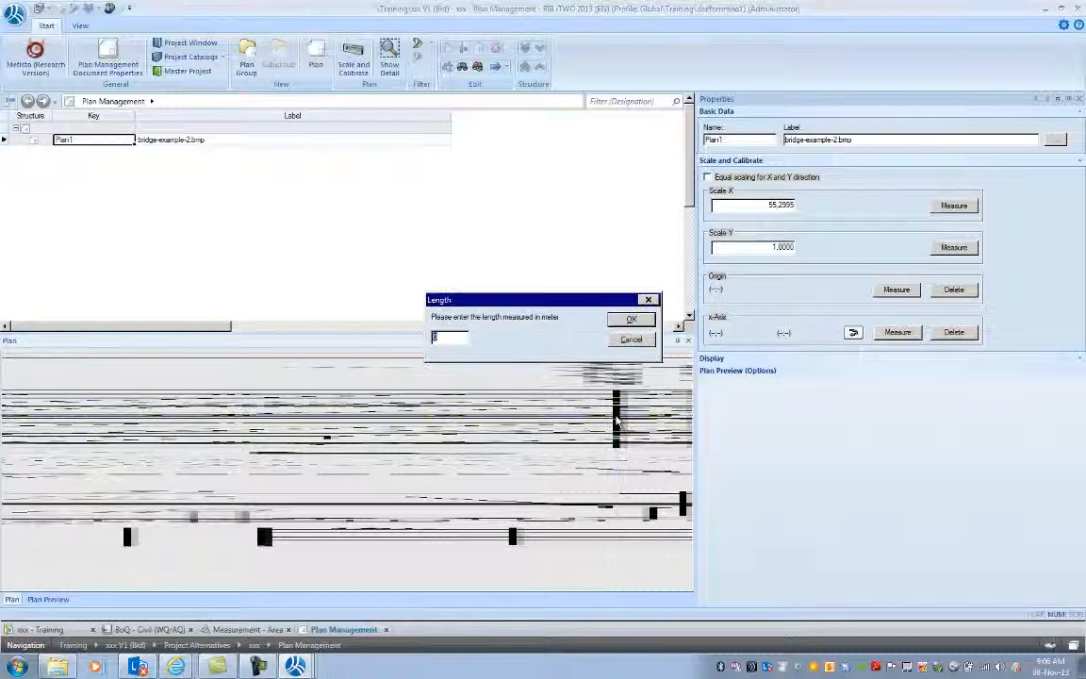
pyautogui.press('Return')
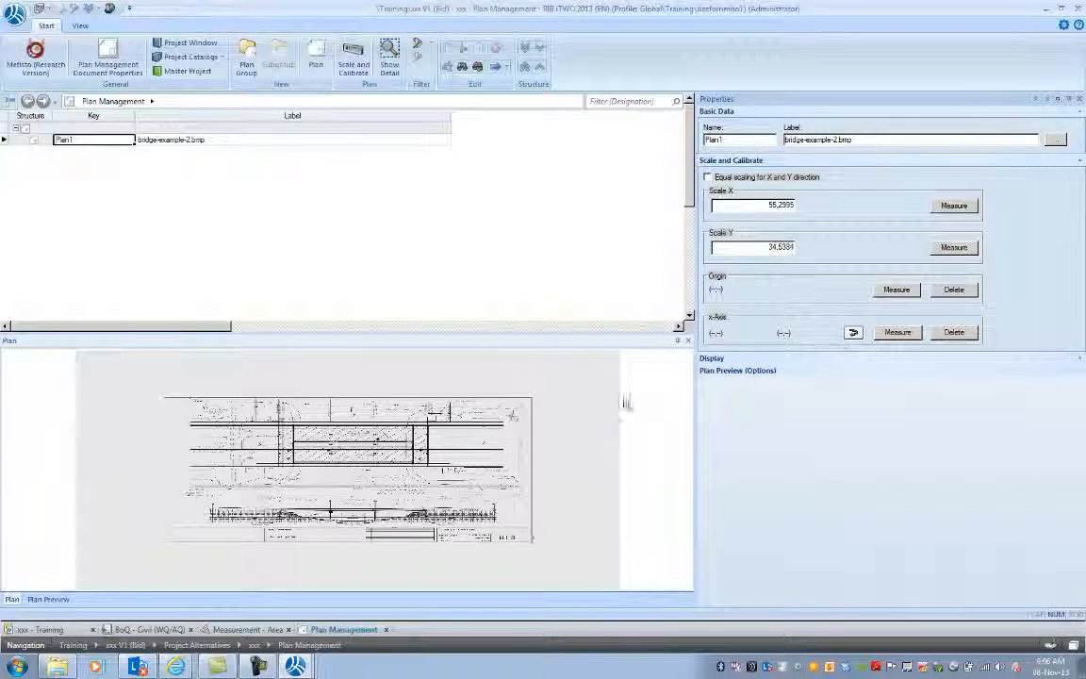
# Recalibrate the plan's Y scale with one new measurement on the bridge plan view, and close Plan Management.
pyautogui.click(951, 248)
pyautogui.press('Return')
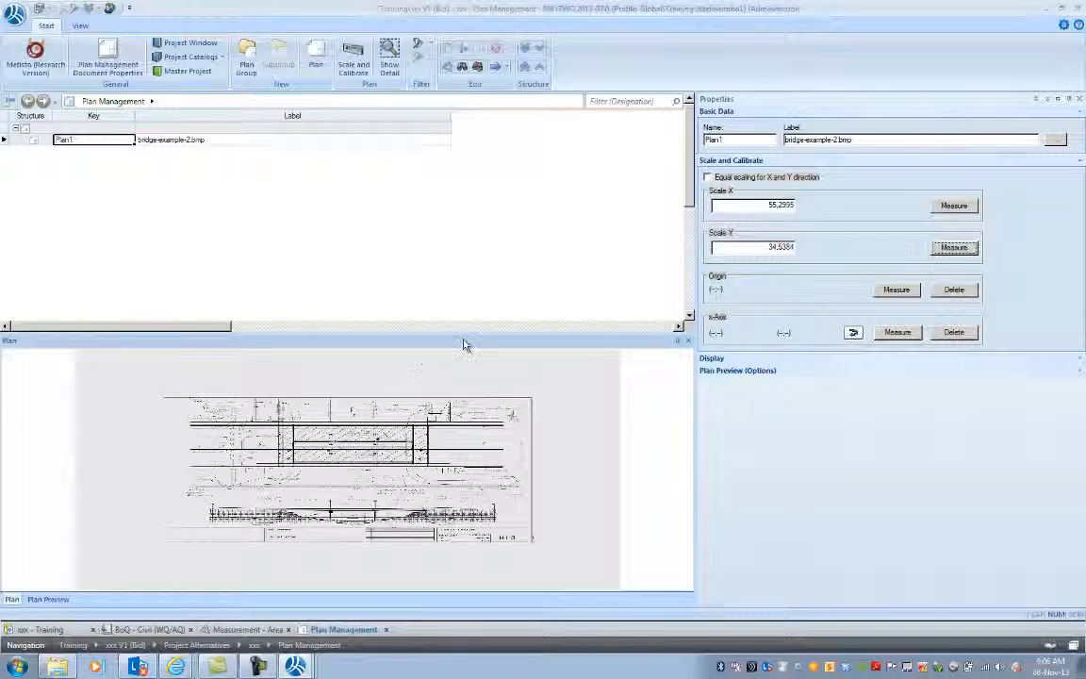
pyautogui.scroll(6, 406, 528)
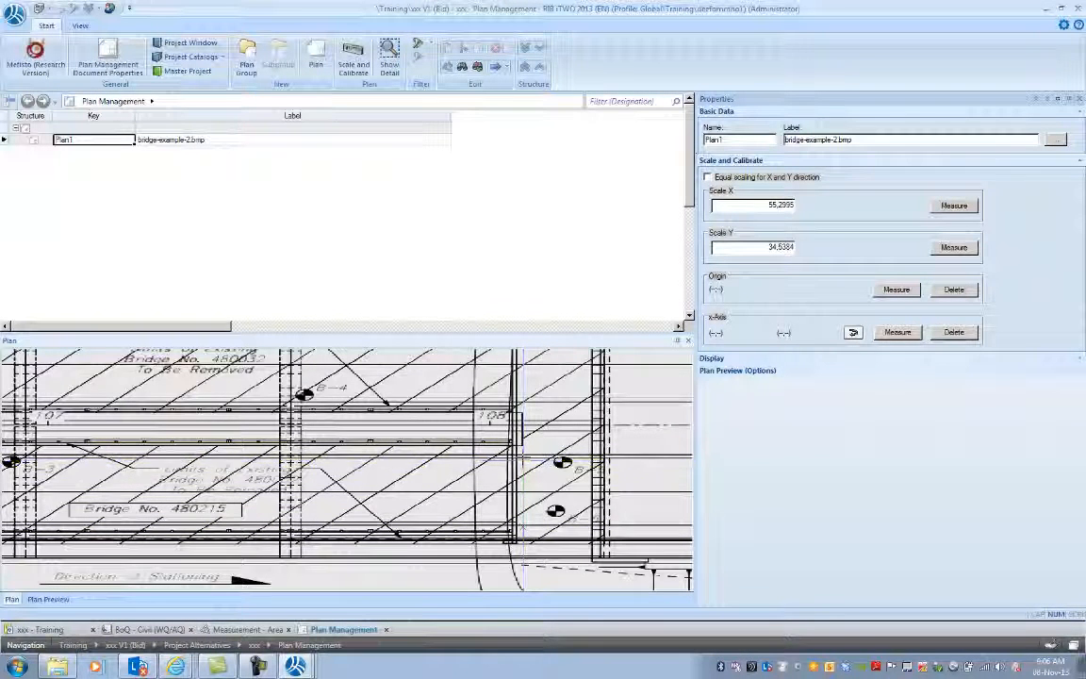
pyautogui.click(518, 458)
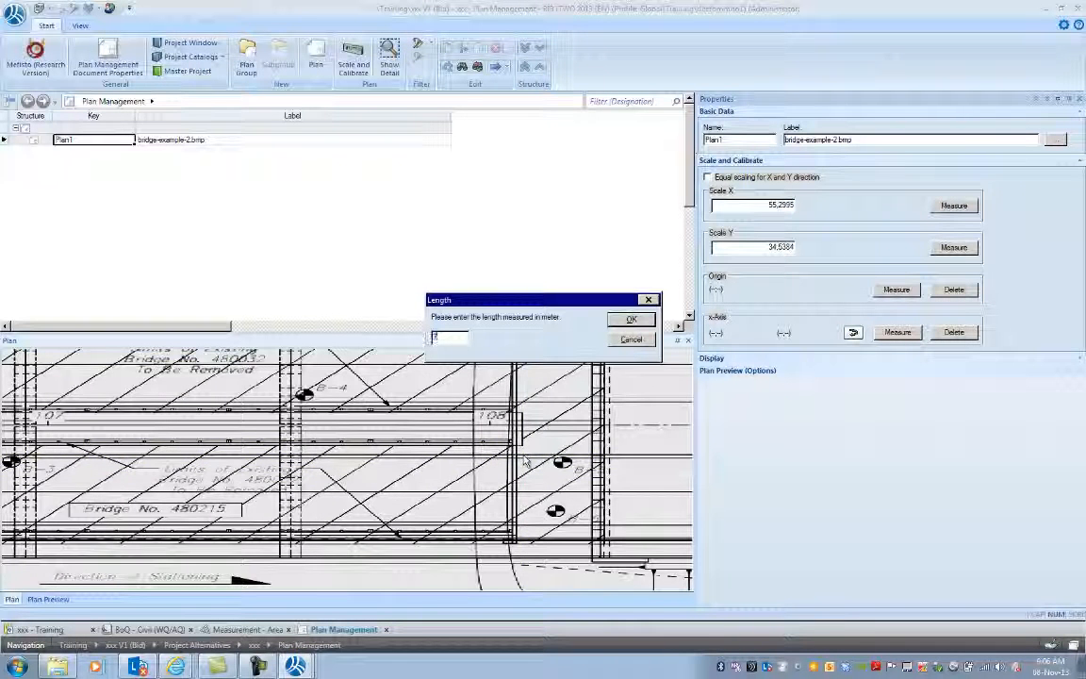
pyautogui.press('Return')
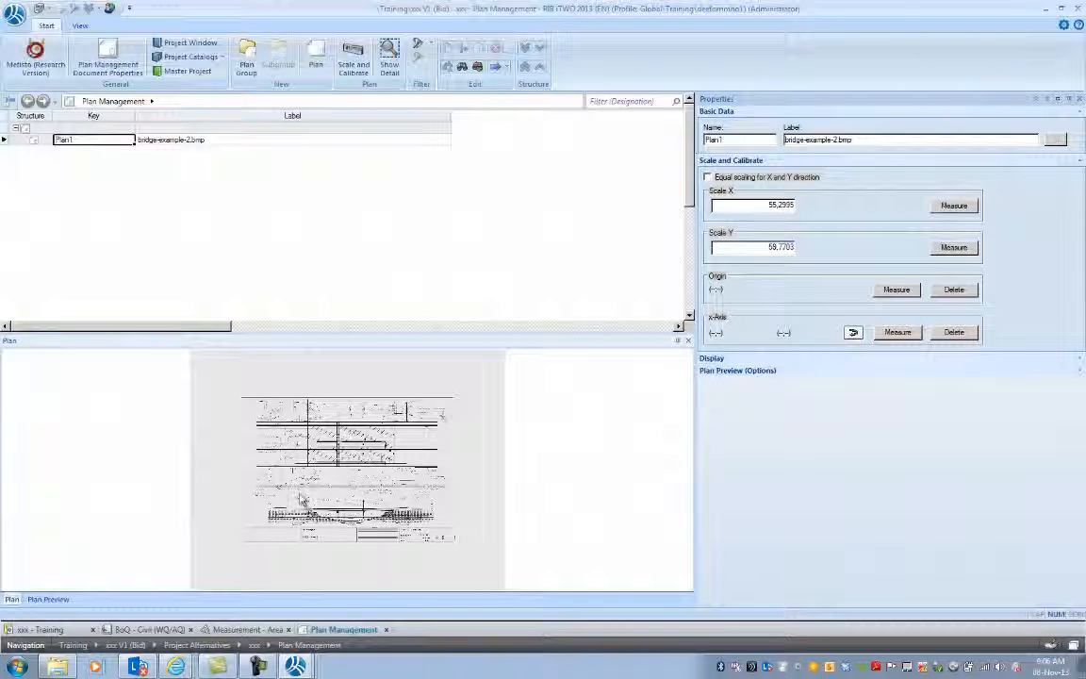
pyautogui.click(1078, 11)
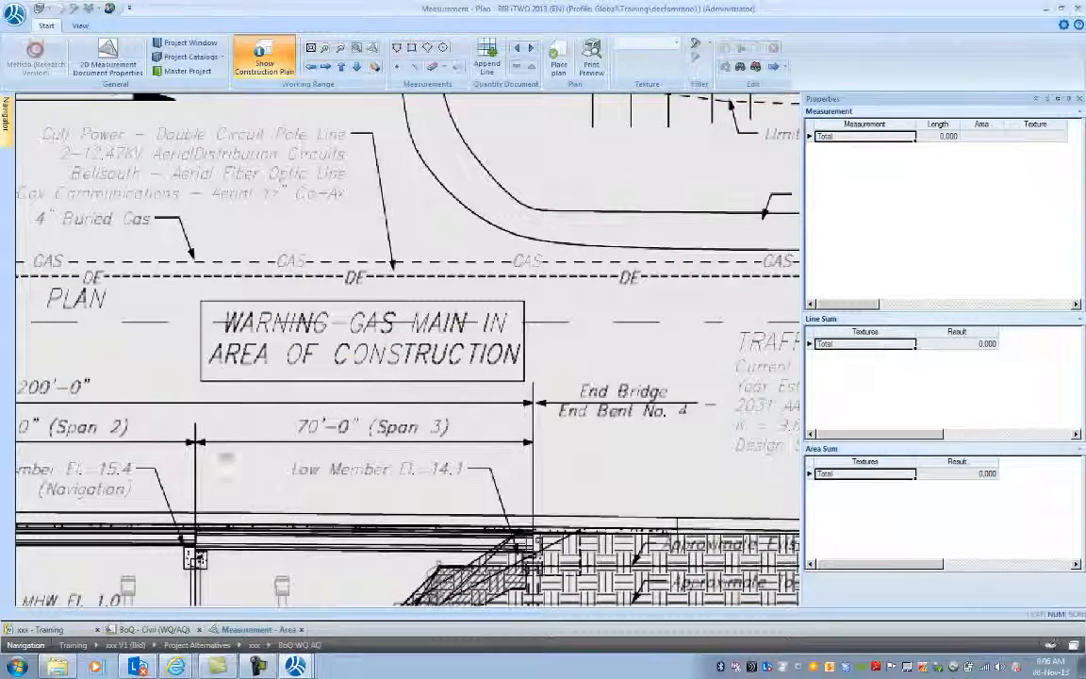
# Outline the upper hatched deck section of the bridge plan as a measured area of about 393.
pyautogui.scroll(-5, 392, 337)
pyautogui.scroll(1, 160, 261)
pyautogui.moveTo(160, 260); pyautogui.dragTo(398, 430, button='middle')
pyautogui.scroll(-1, 395, 482)
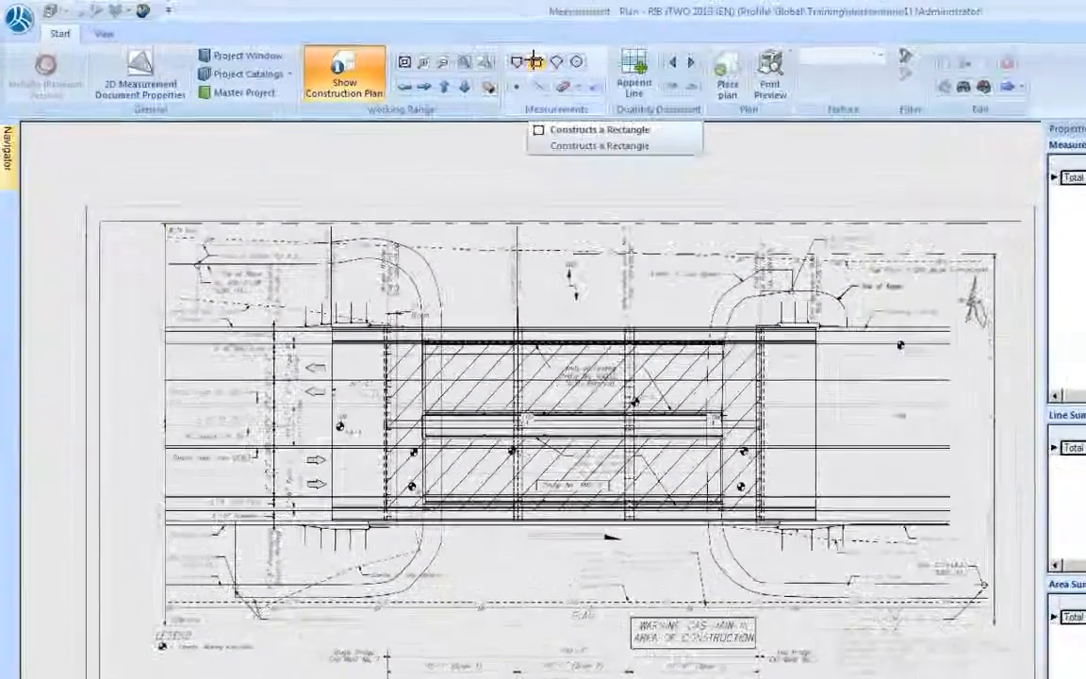
pyautogui.click(412, 48)
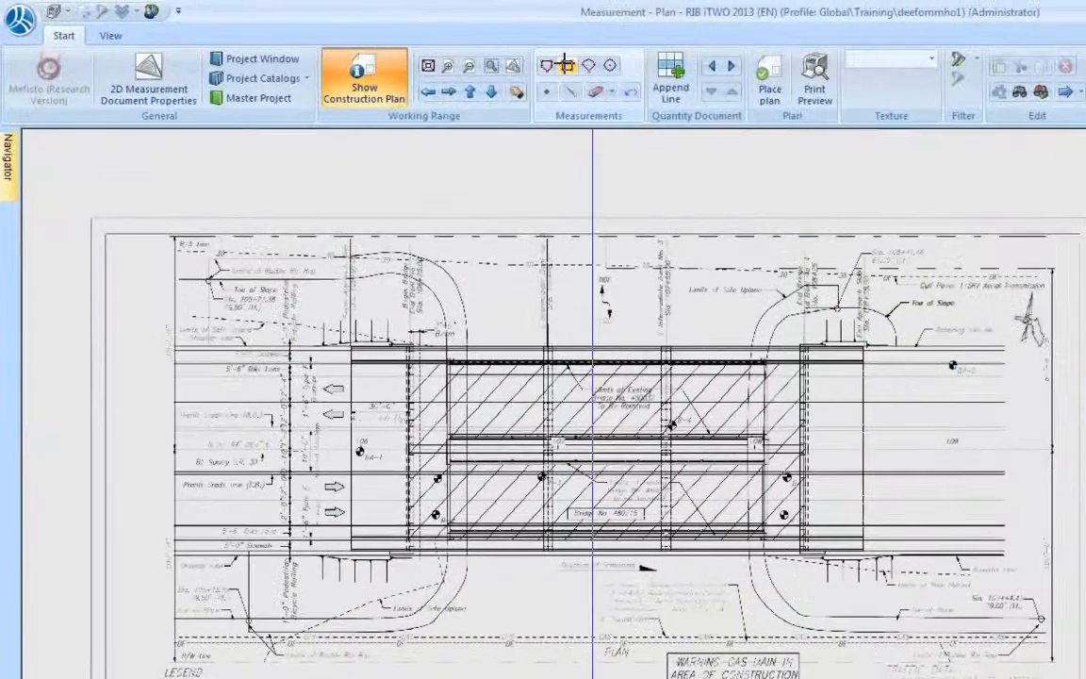
pyautogui.click(448, 440)
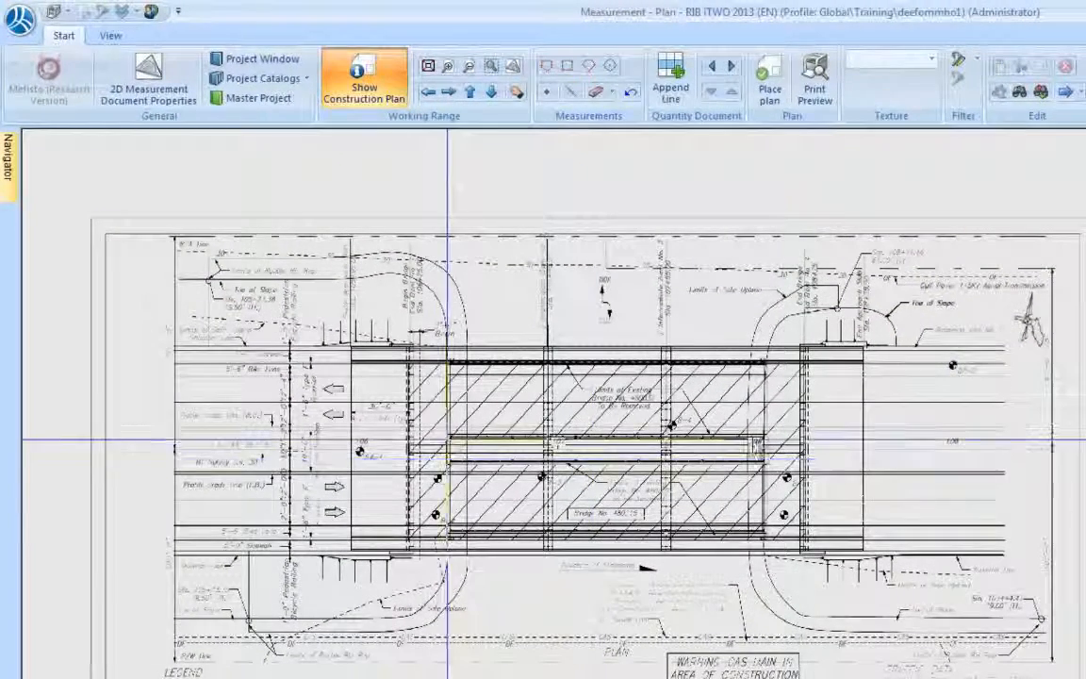
pyautogui.click(762, 362)
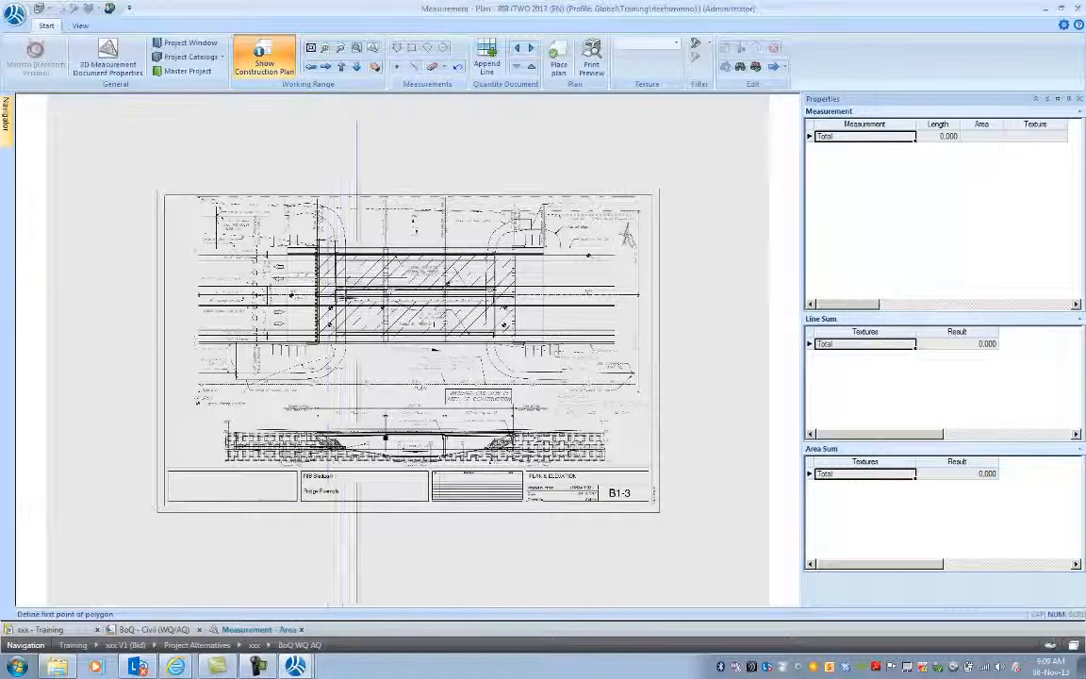
pyautogui.click(336, 255)
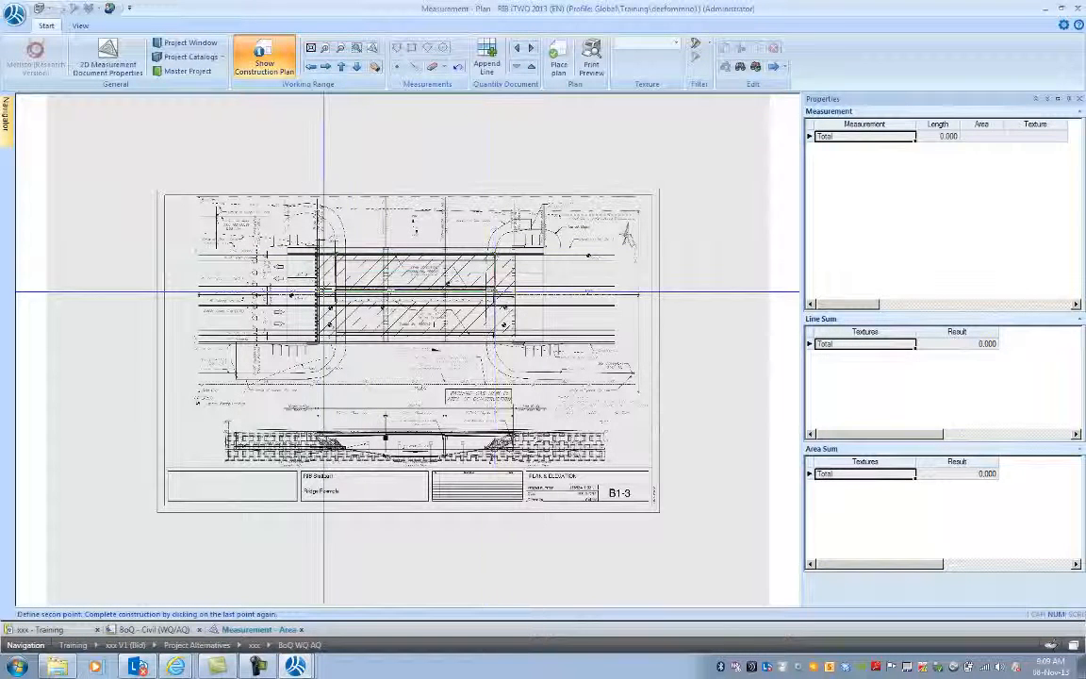
pyautogui.click(324, 257)
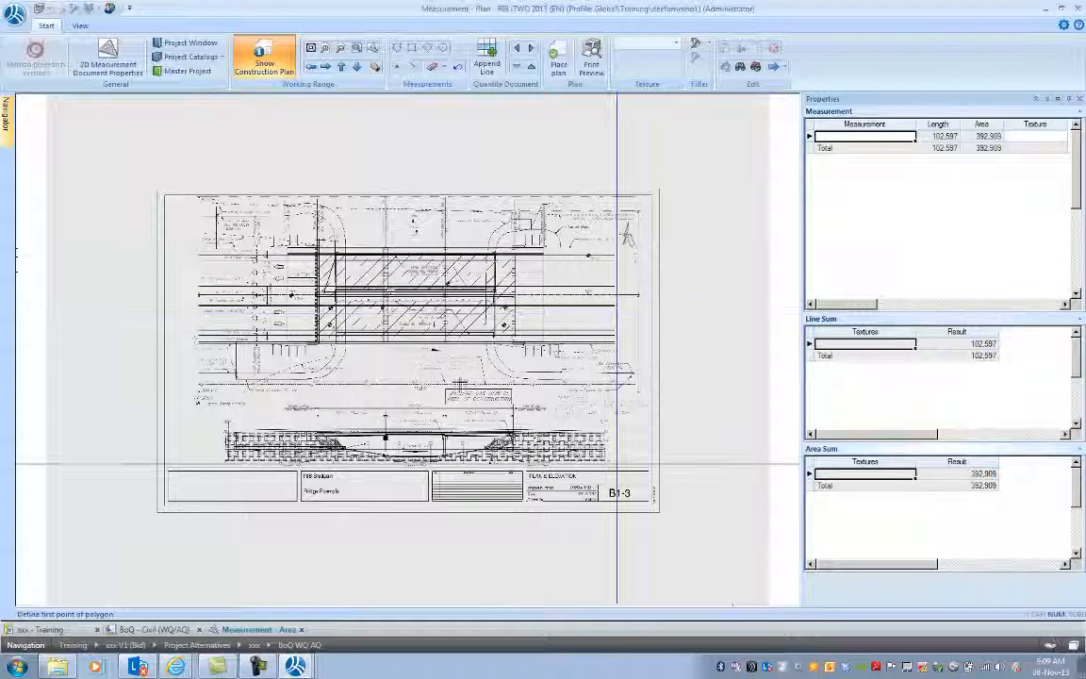
# Outline the lower hatched deck section of the bridge plan as a second measured area of about 429.
pyautogui.click(493, 332)
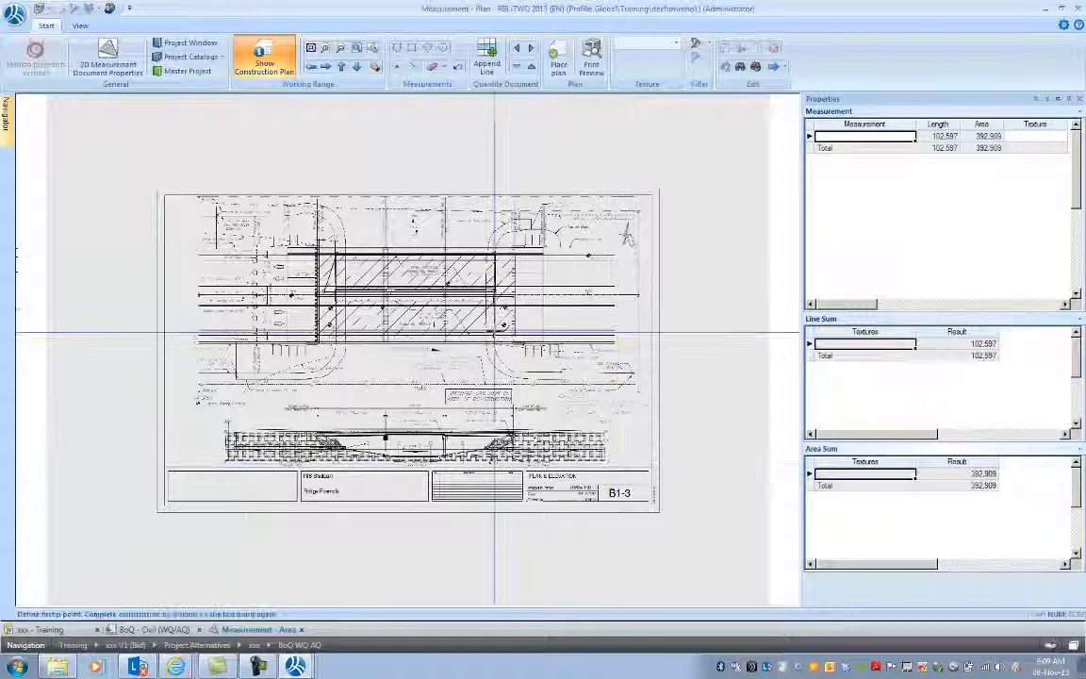
pyautogui.click(495, 291)
pyautogui.click(336, 291)
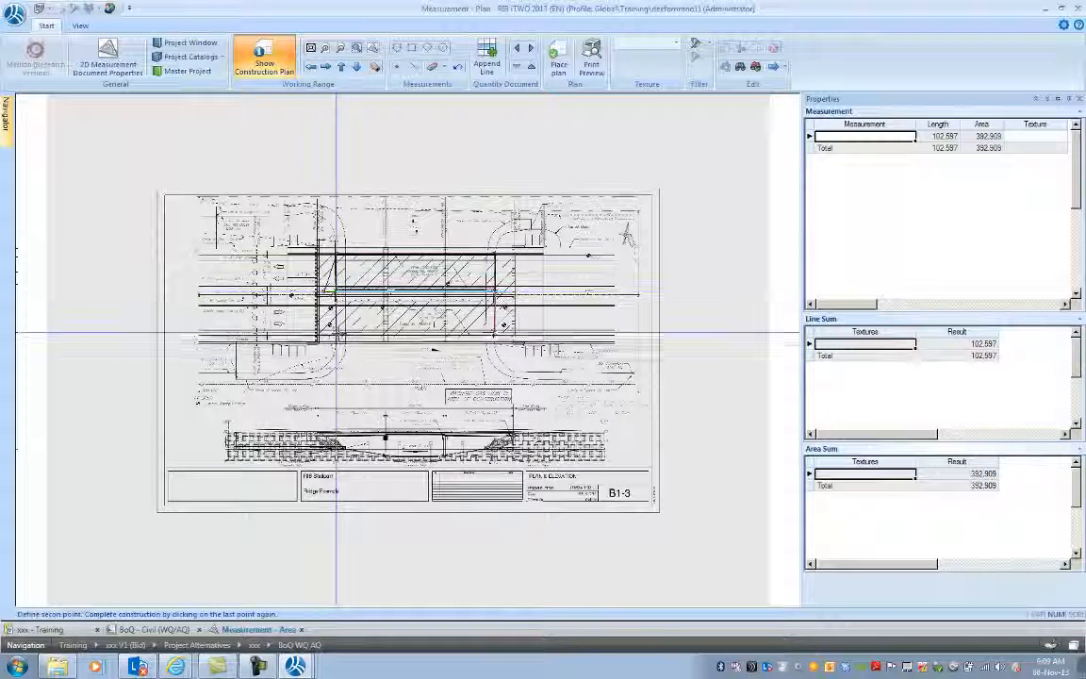
pyautogui.click(336, 334)
pyautogui.doubleClick(493, 334)
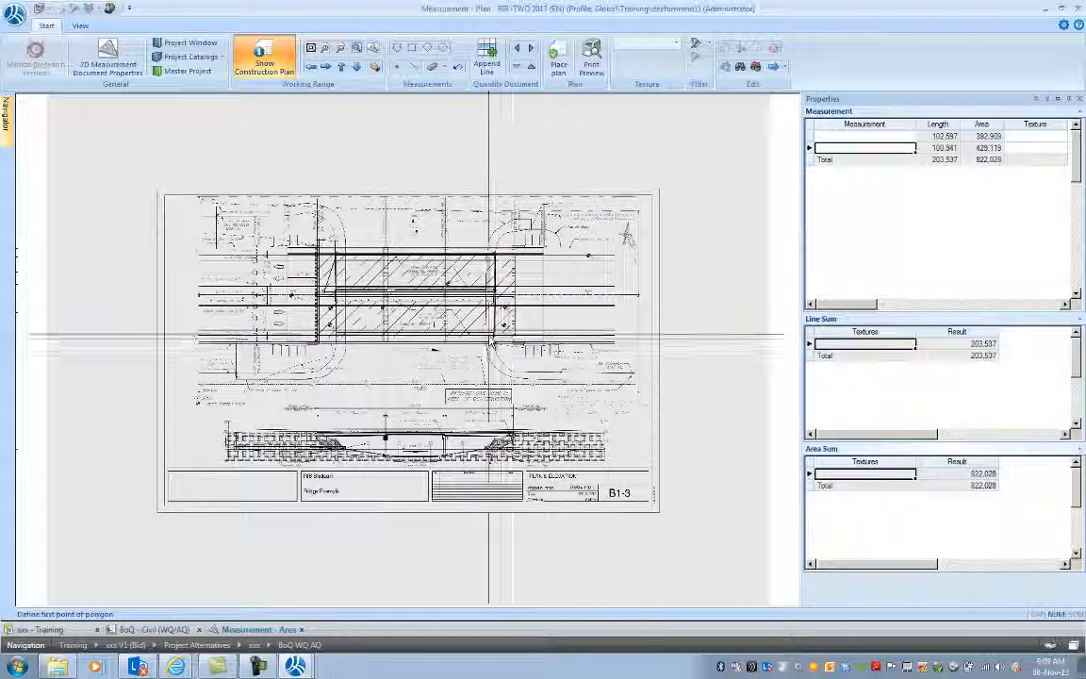
# Assign the texture 1 Roadway to both measured deck areas and return their total to the takeoff line's Area value.
pyautogui.click(1033, 136)
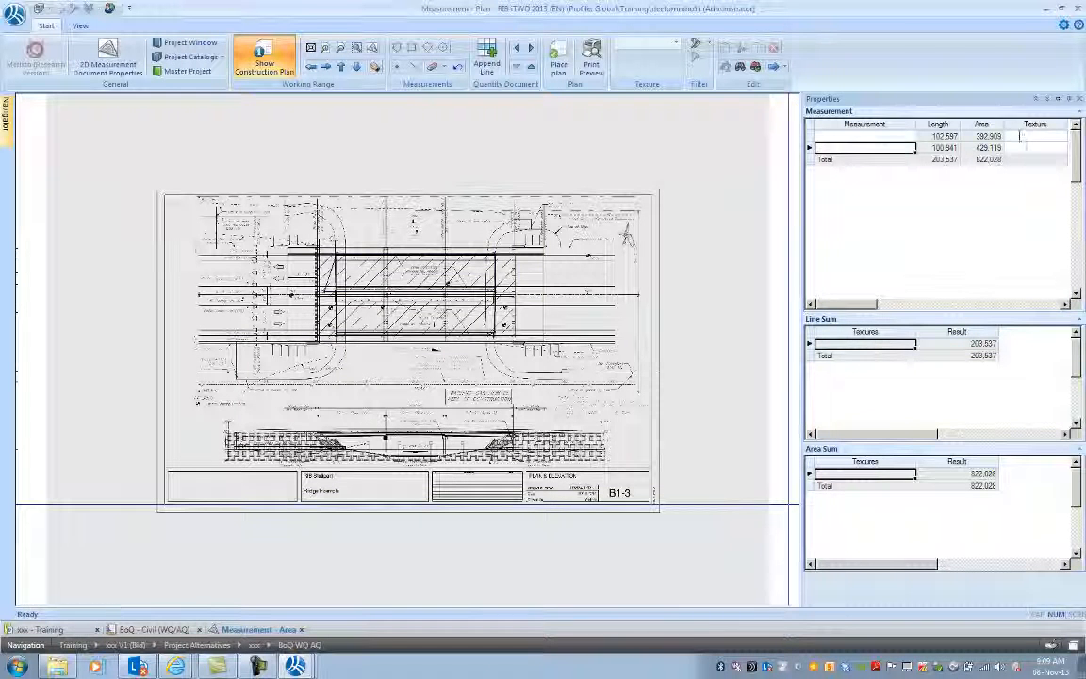
pyautogui.click(1019, 139)
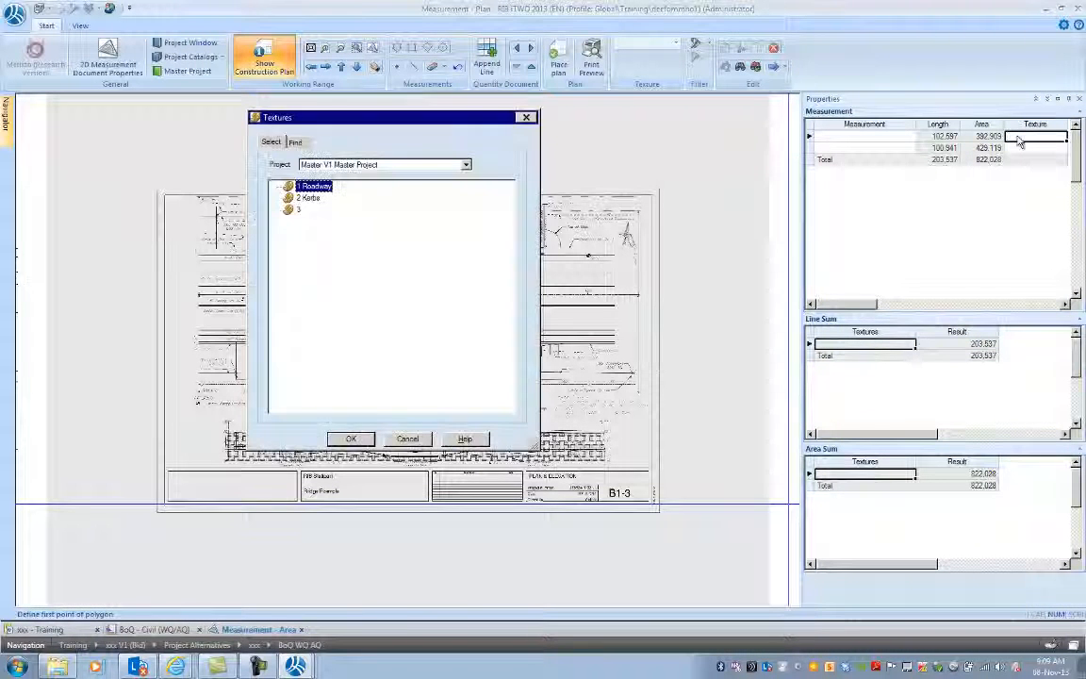
pyautogui.click(347, 438)
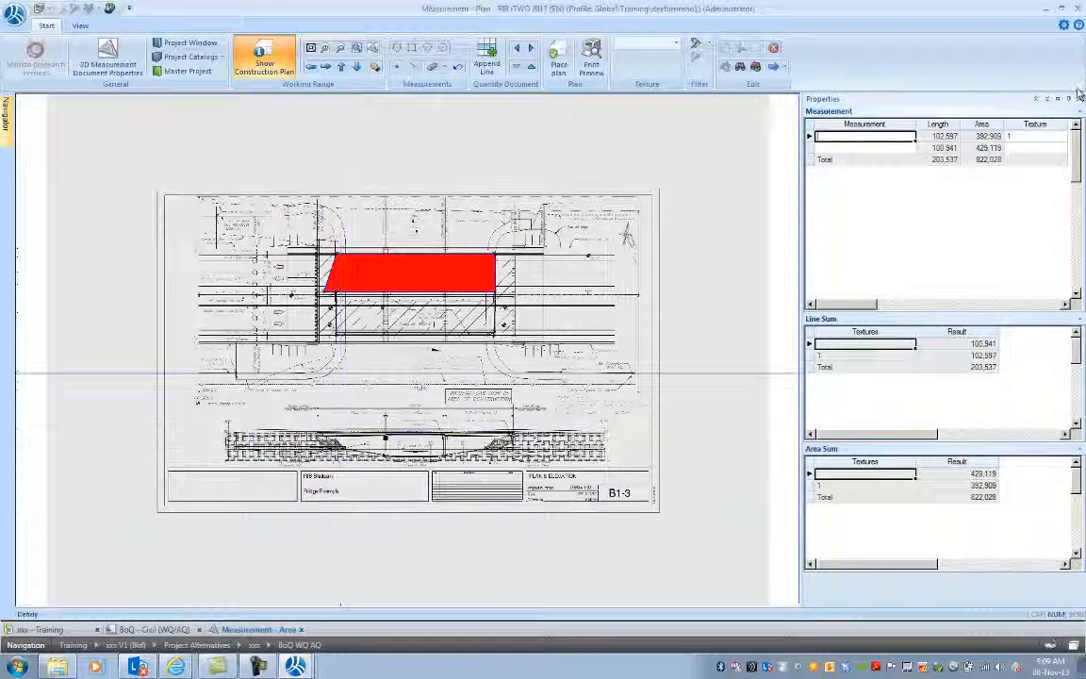
pyautogui.click(1008, 148)
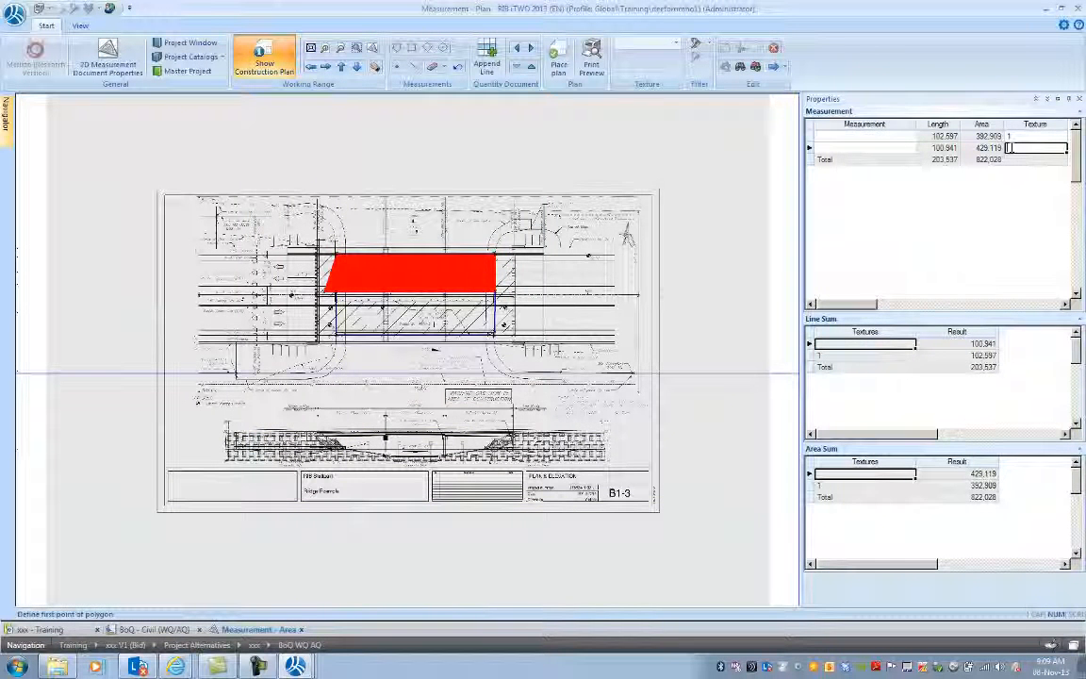
pyautogui.press('Return')
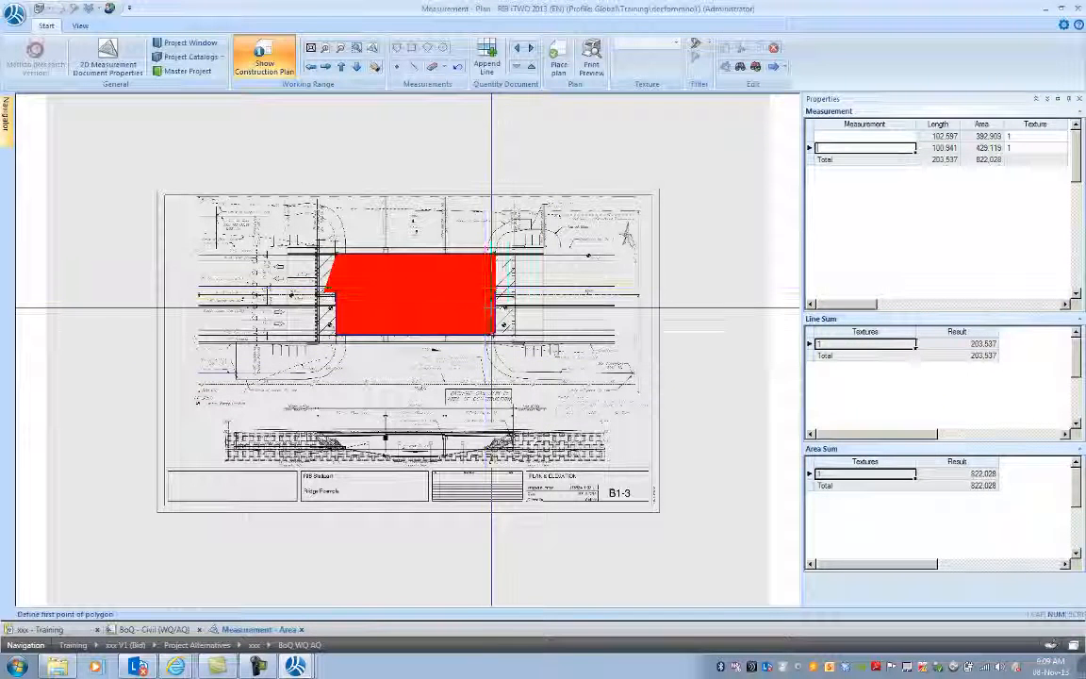
pyautogui.click(1080, 10)
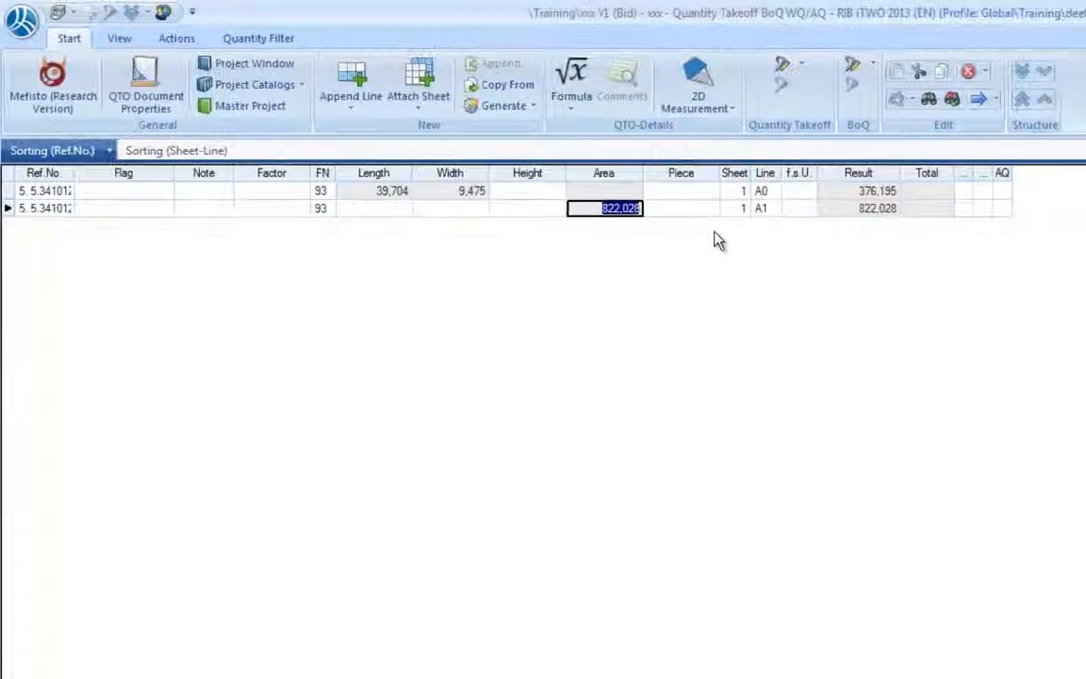
# Append a takeoff line with formula number 92 and the expression 45*22=, and close the quantity takeoff.
pyautogui.press('Return')
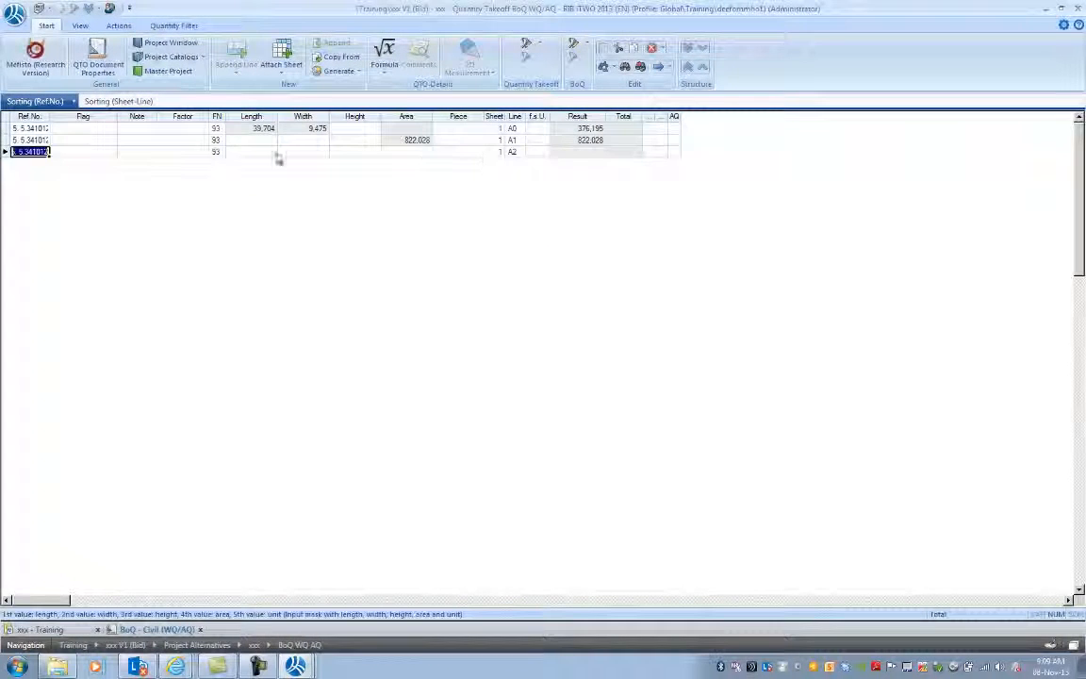
pyautogui.click(217, 151)
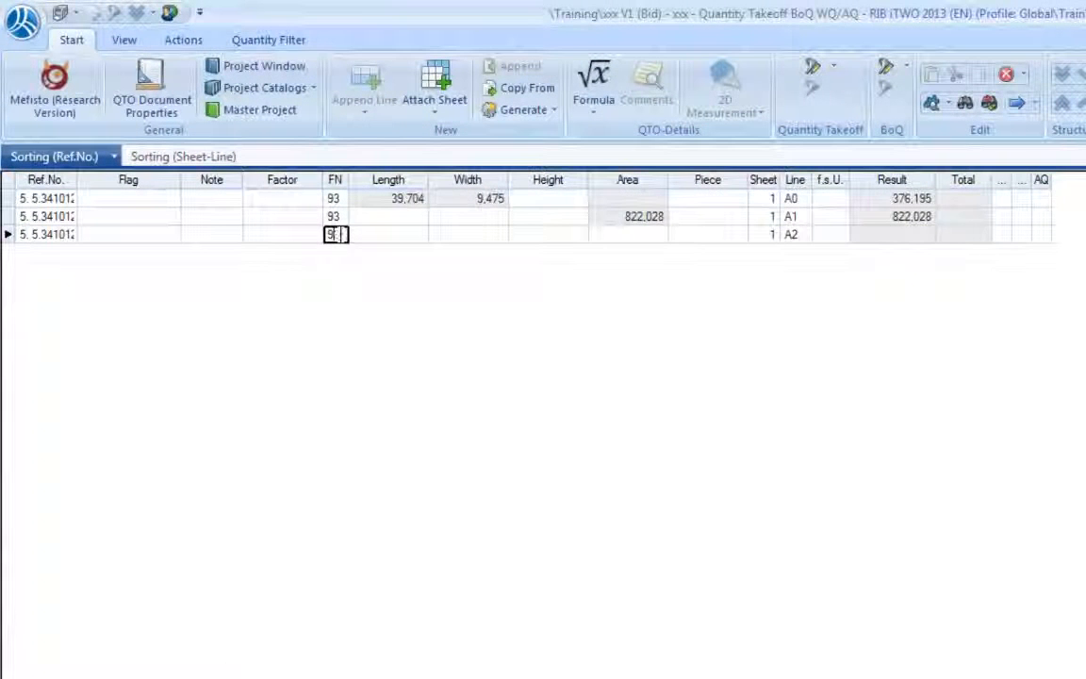
pyautogui.press('Return')
pyautogui.write('45')
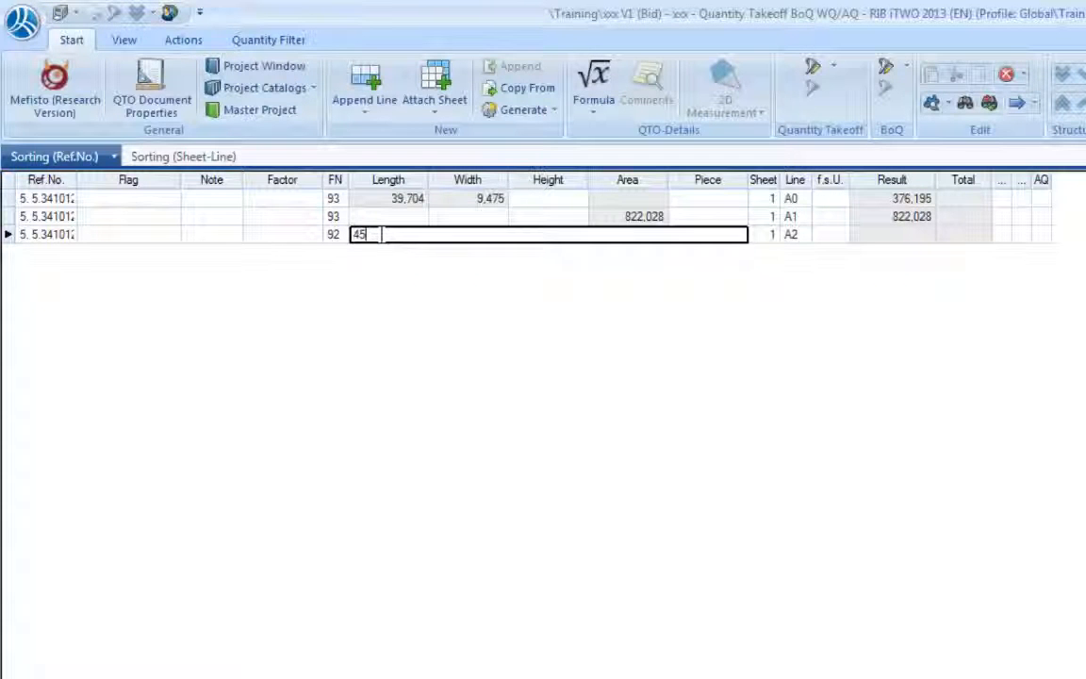
pyautogui.press('Return')
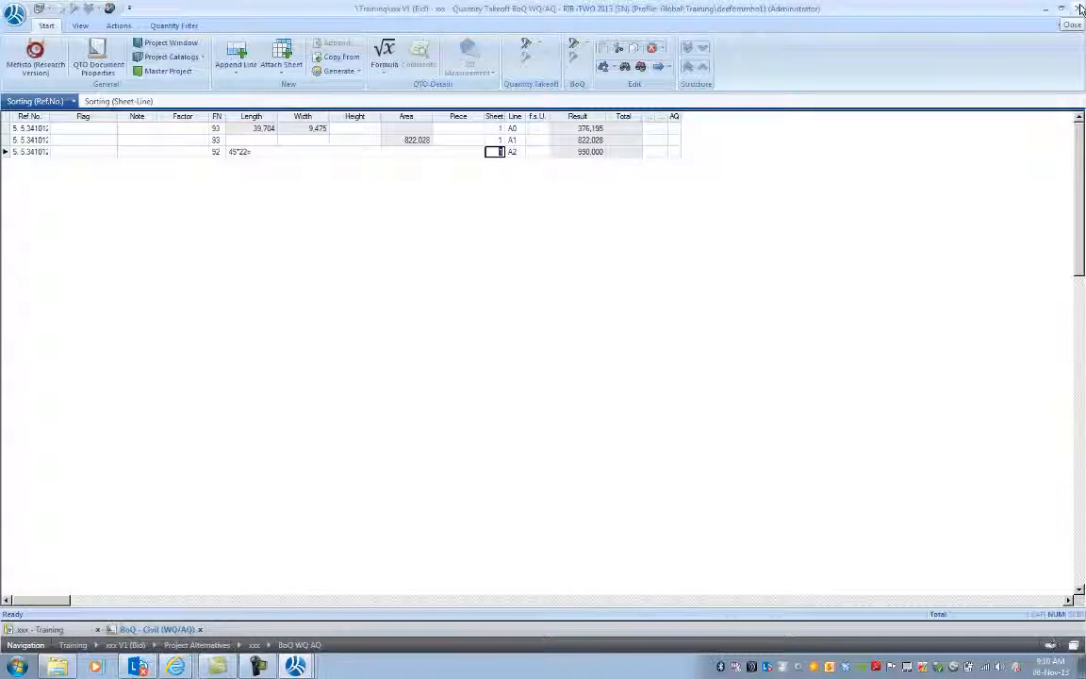
pyautogui.click(1081, 8)
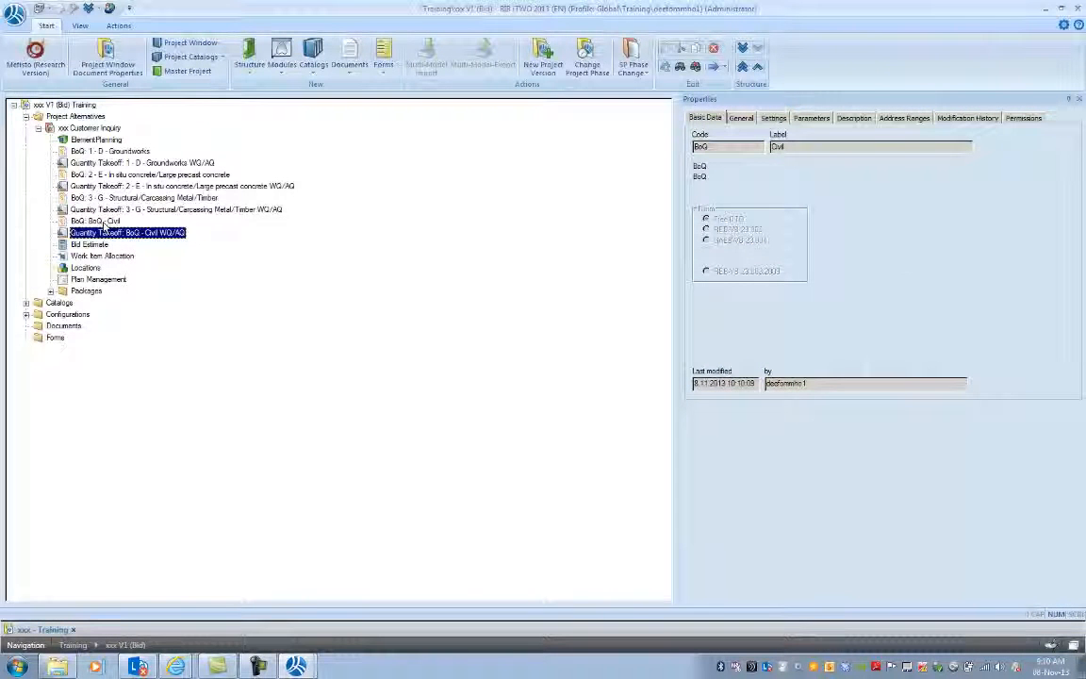
# Open BoQ - Civil and expand Highways and Bridges down to the Superstructure Concrete items.
pyautogui.click(100, 221)
pyautogui.doubleClick(101, 220)
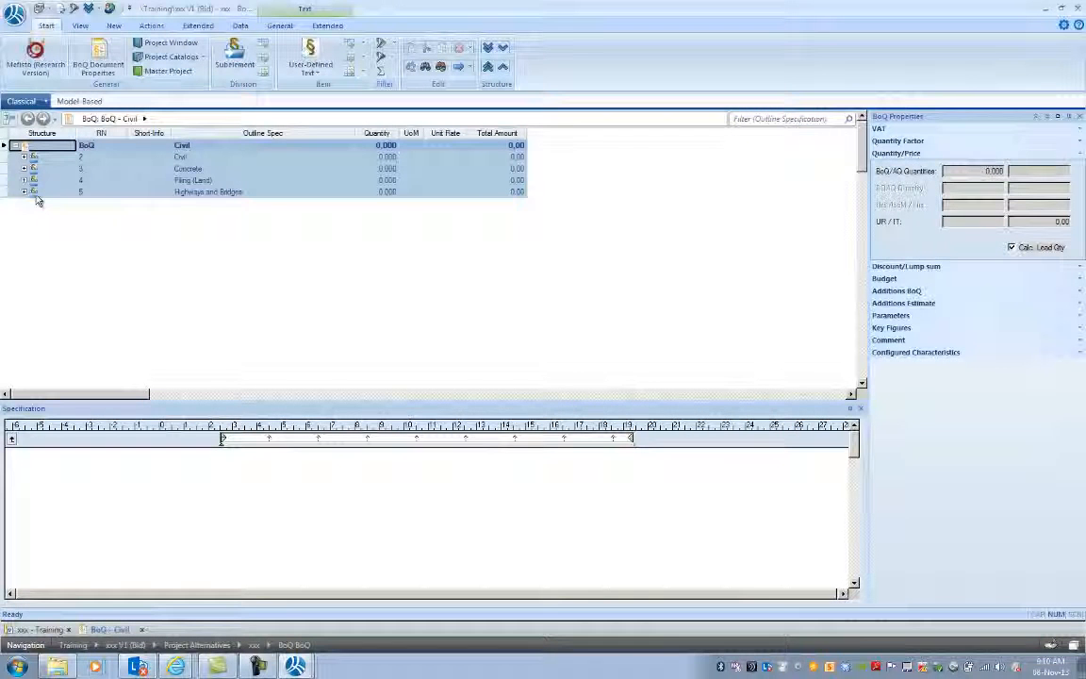
pyautogui.click(24, 193)
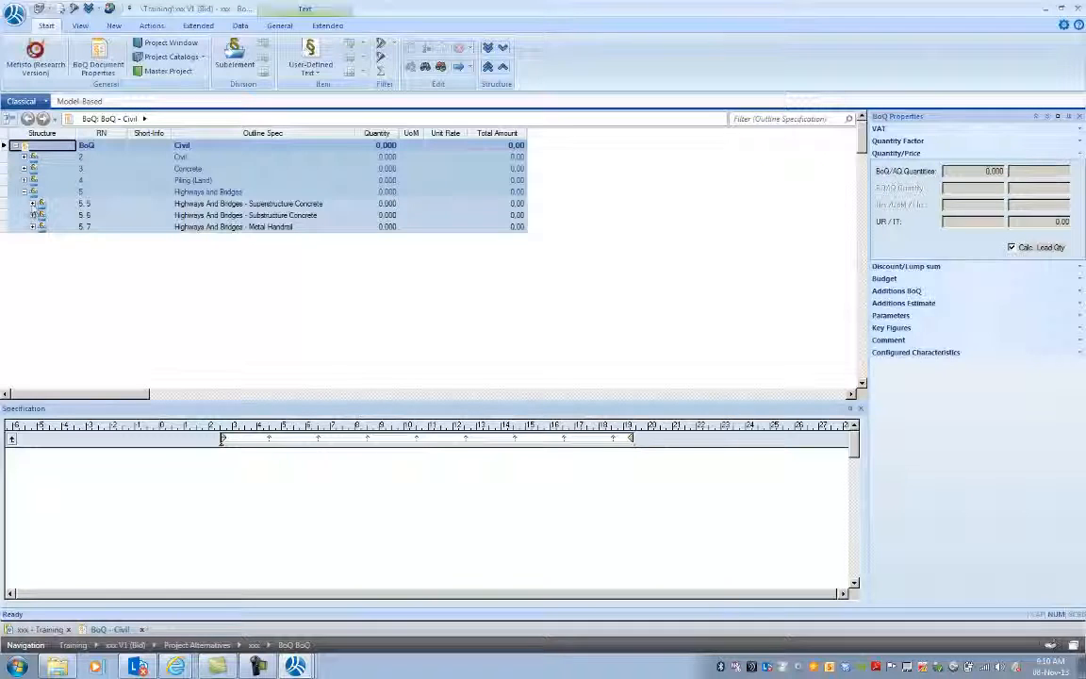
pyautogui.click(33, 204)
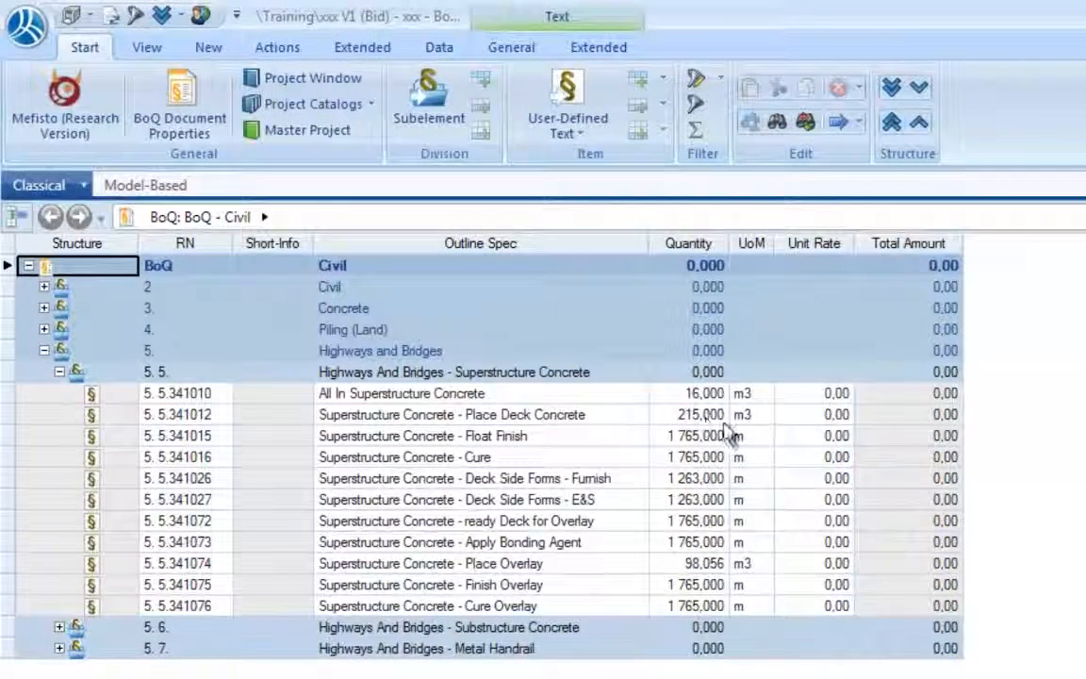
# Make the AQ-Quantity column visible in the BoQ - Civil table.
pyautogui.click(715, 417)
pyautogui.rightClick(714, 417)
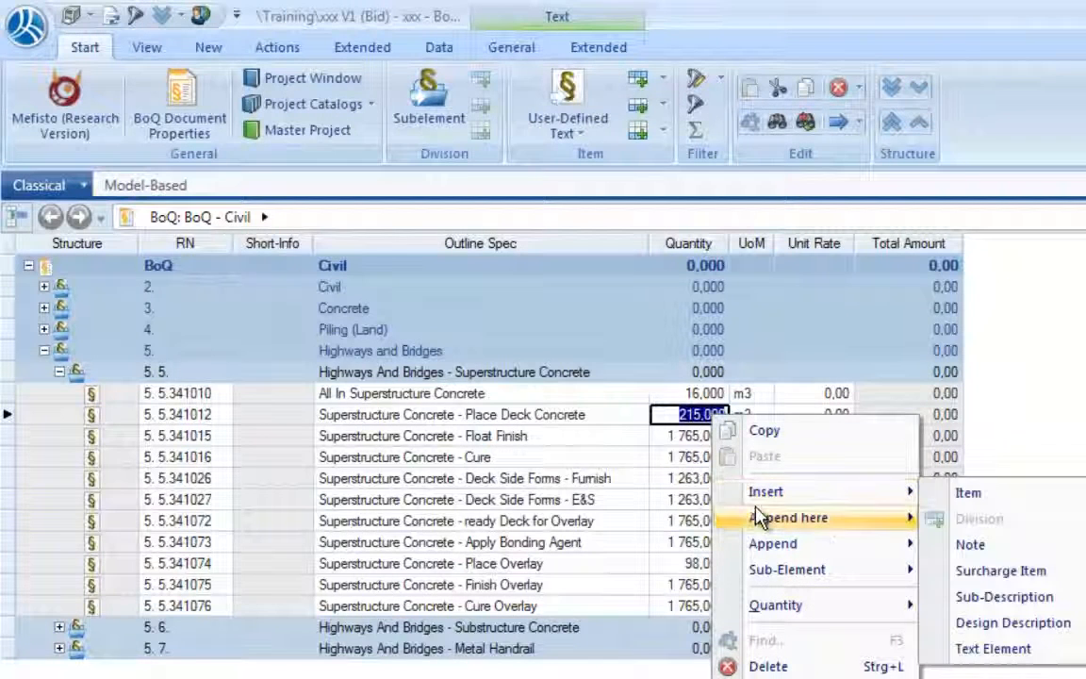
pyautogui.moveTo(765, 517)
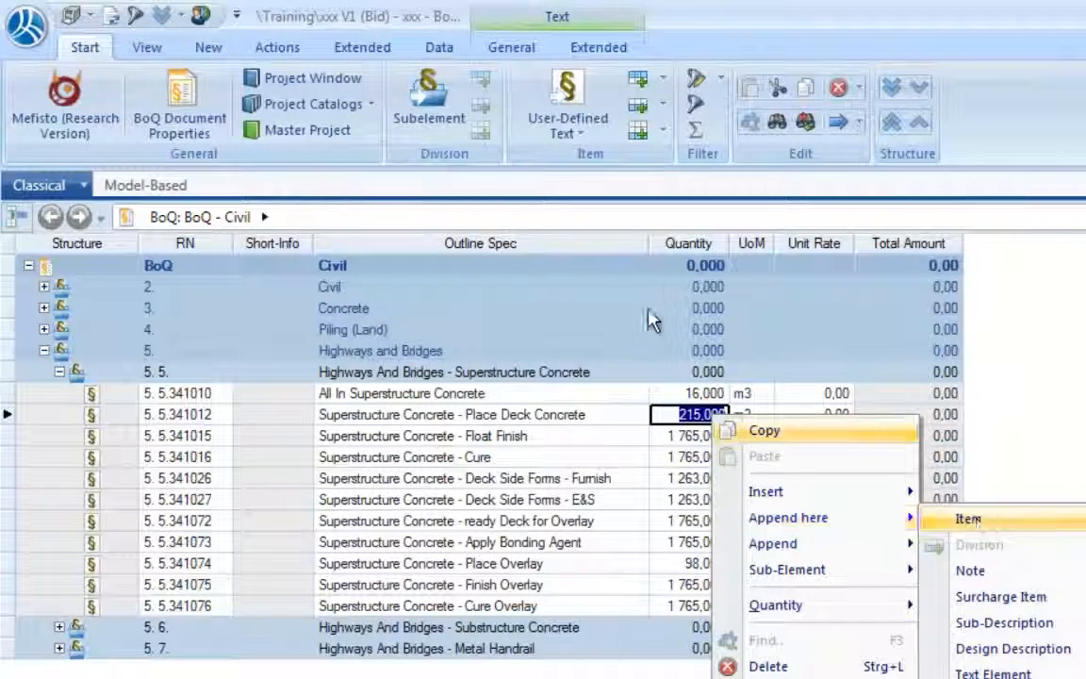
pyautogui.click(636, 250)
pyautogui.rightClick(636, 246)
pyautogui.click(704, 266)
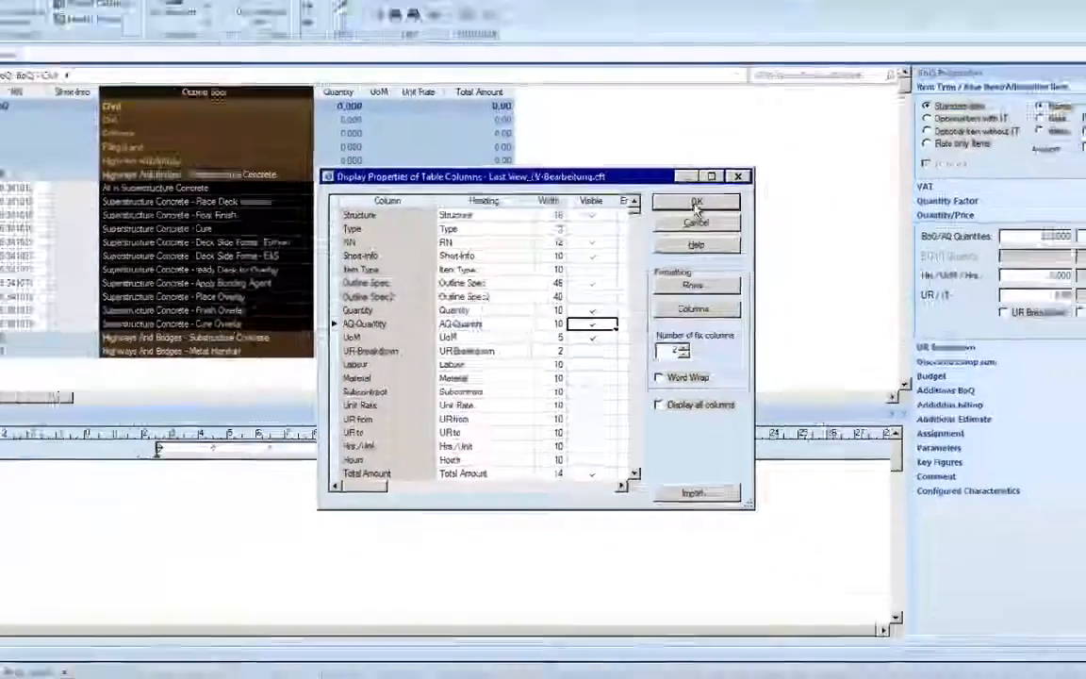
pyautogui.click(750, 100)
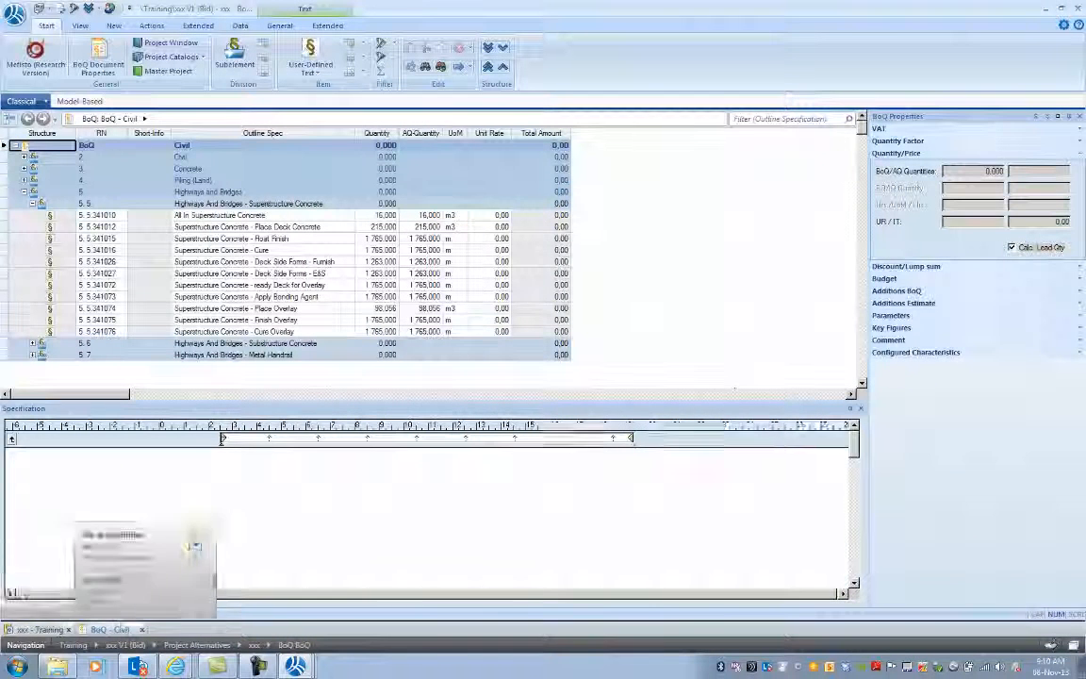
# Reopen the quantity takeoff for BoQ - Civil WQ/AQ from the project.
pyautogui.click(33, 630)
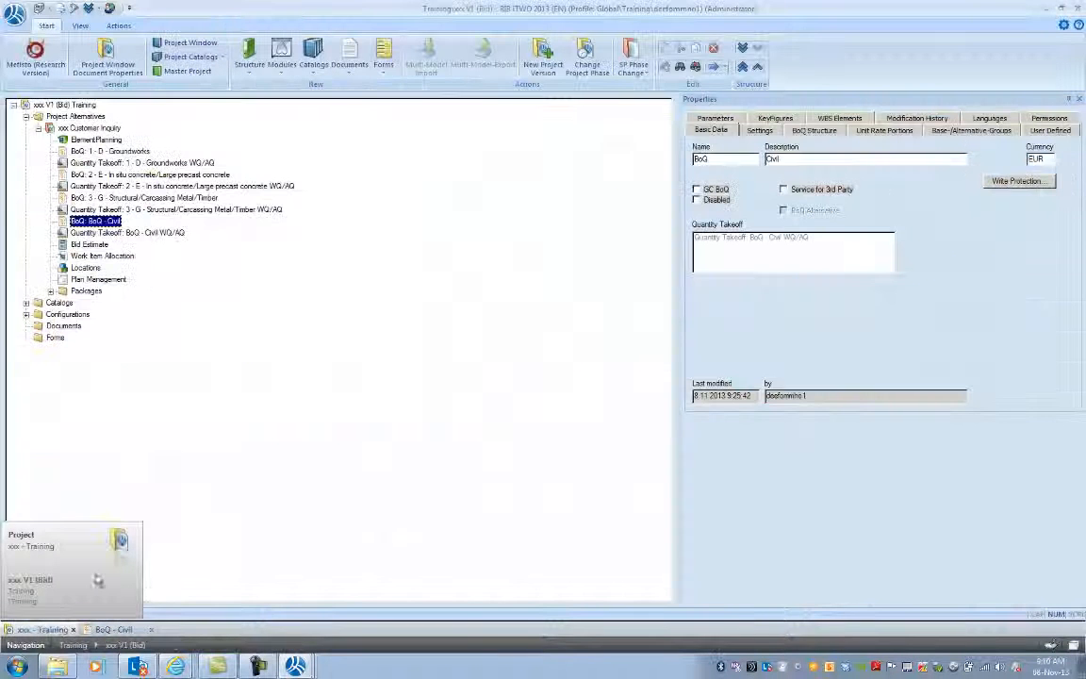
pyautogui.click(100, 235)
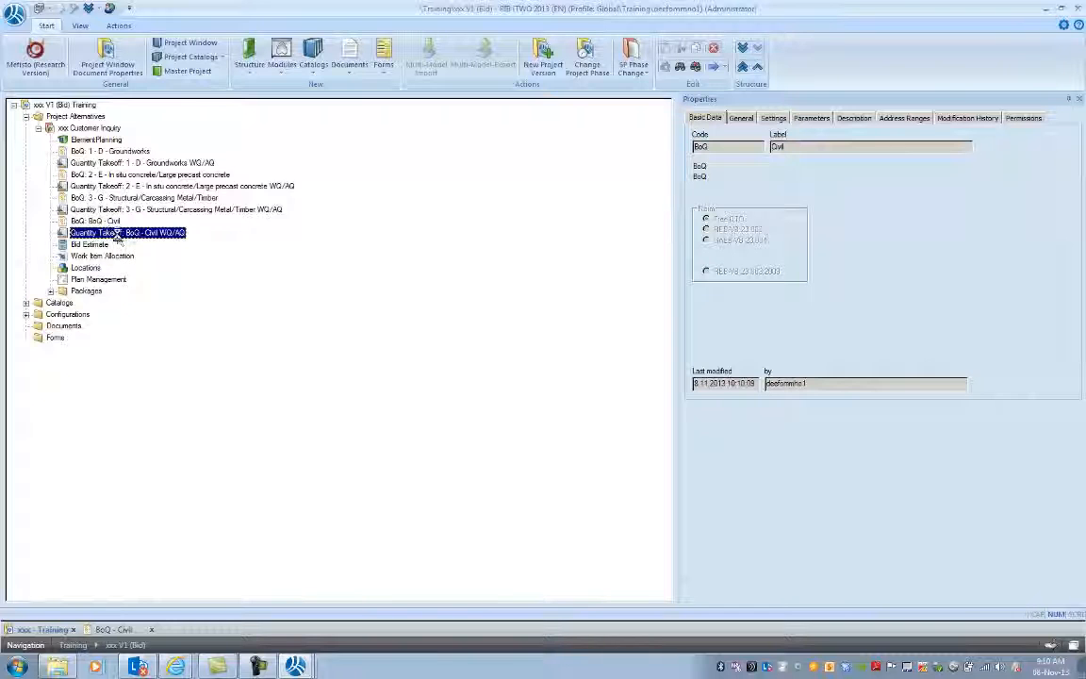
pyautogui.doubleClick(117, 233)
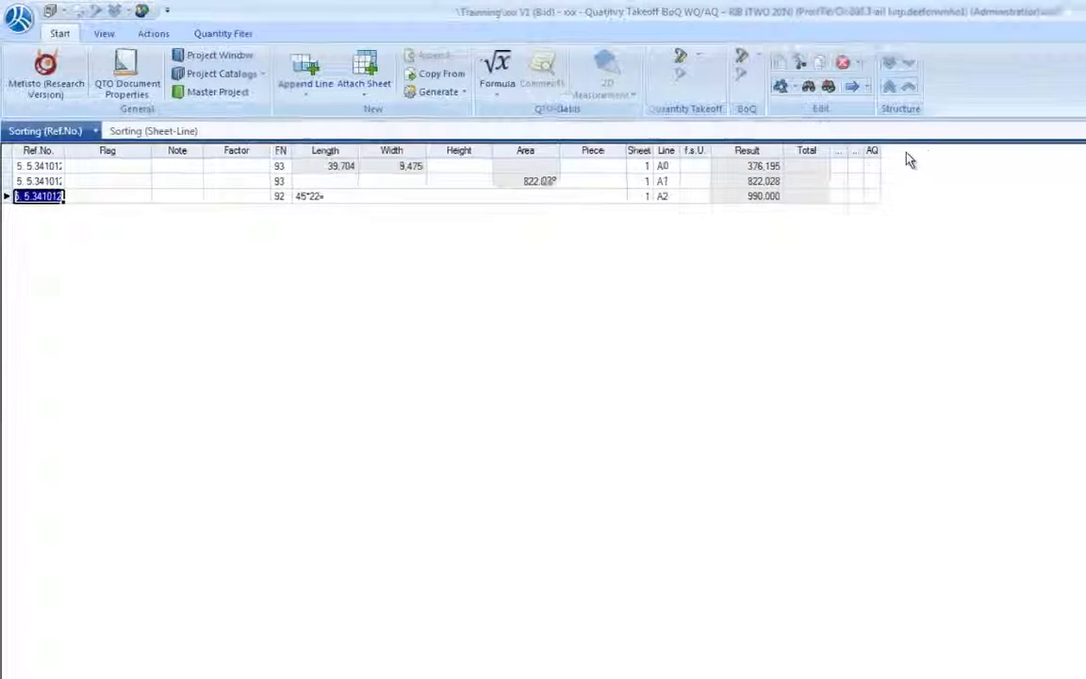
# Widen the BoQ and AQ columns, mark all three takeoff lines as AQ, and close the quantity takeoff.
pyautogui.moveTo(966, 165); pyautogui.dragTo(1081, 173)
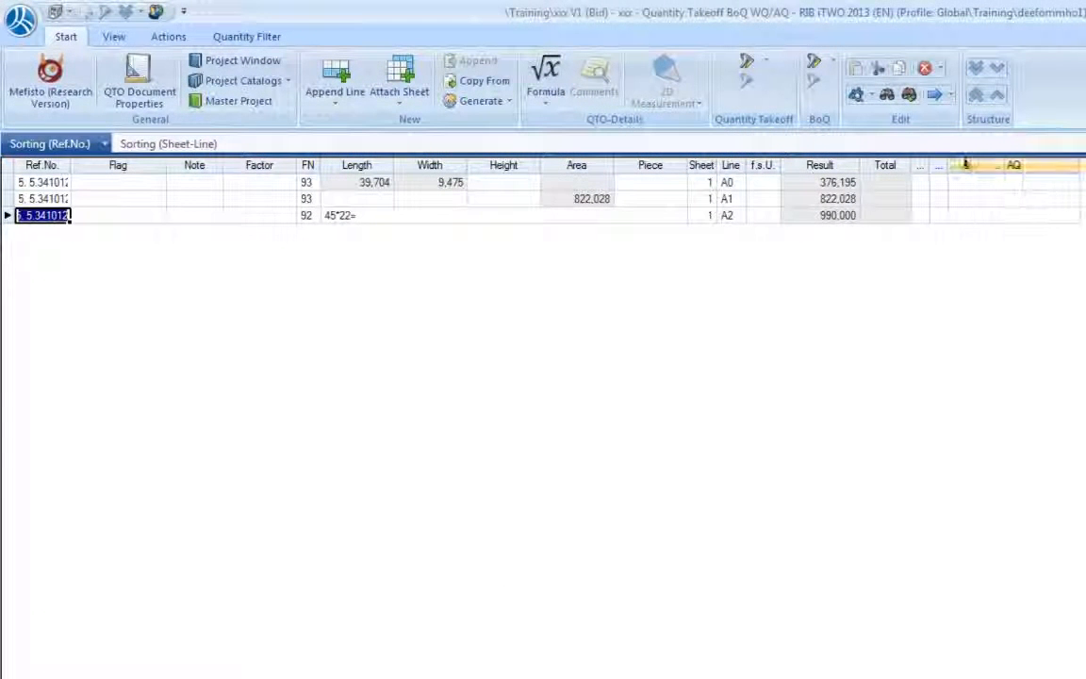
pyautogui.moveTo(944, 167); pyautogui.dragTo(997, 165)
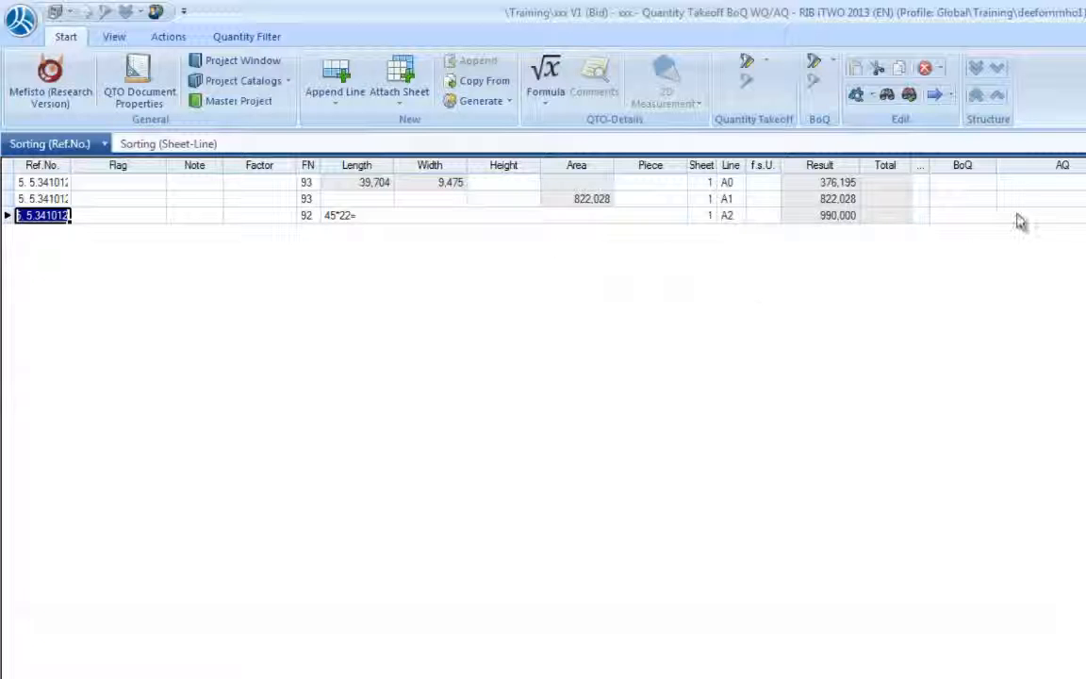
pyautogui.click(1060, 217)
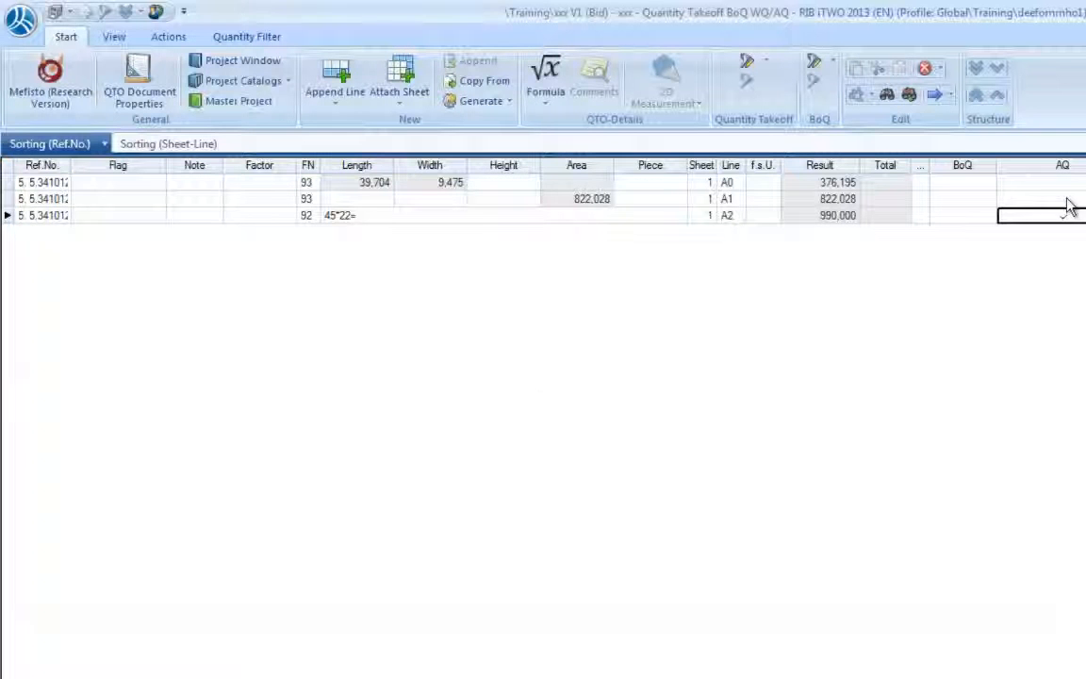
pyautogui.click(1064, 215)
pyautogui.click(859, 510)
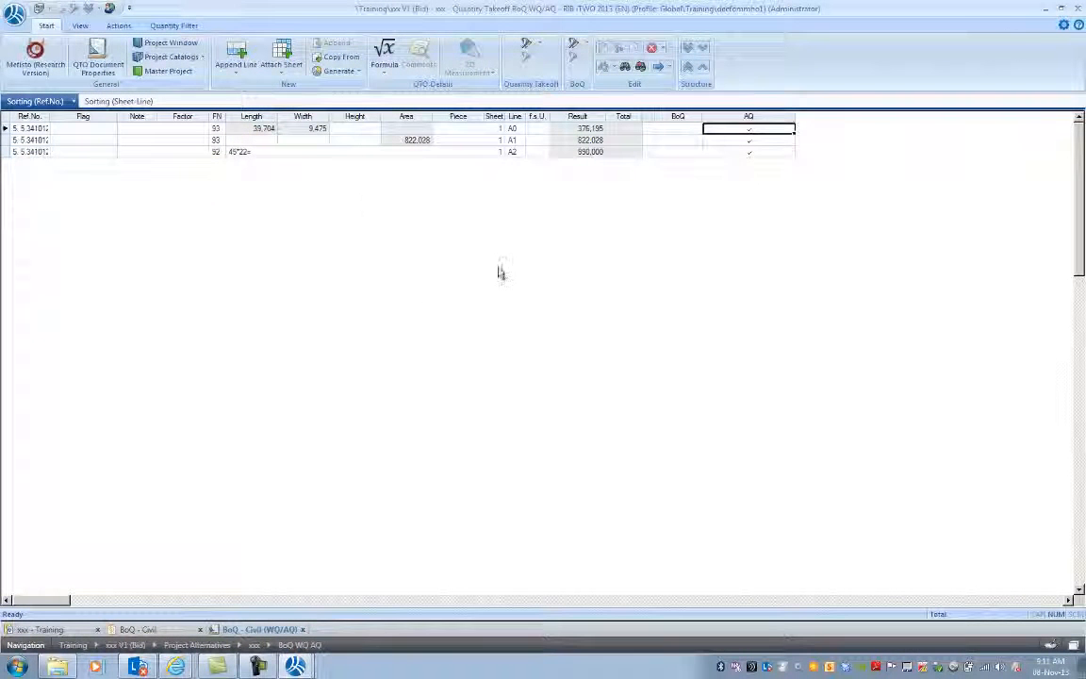
pyautogui.click(1080, 10)
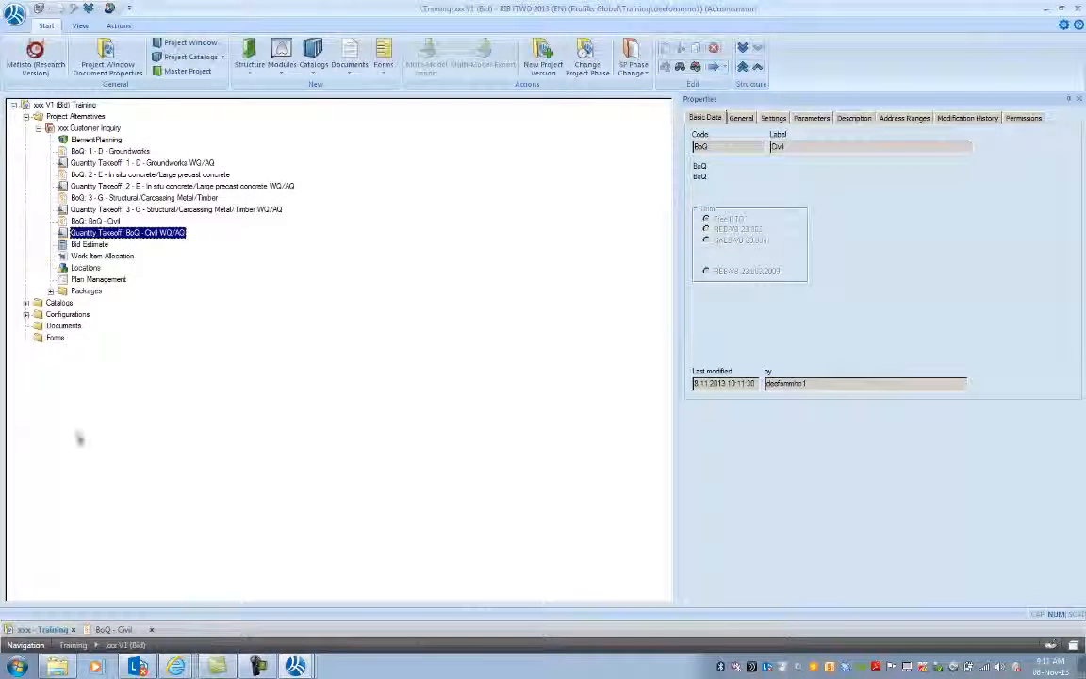
# Check the AQ-Quantity of item 5.5.341012, Superstructure Concrete - Place Deck Concrete, in BoQ - Civil.
pyautogui.click(122, 630)
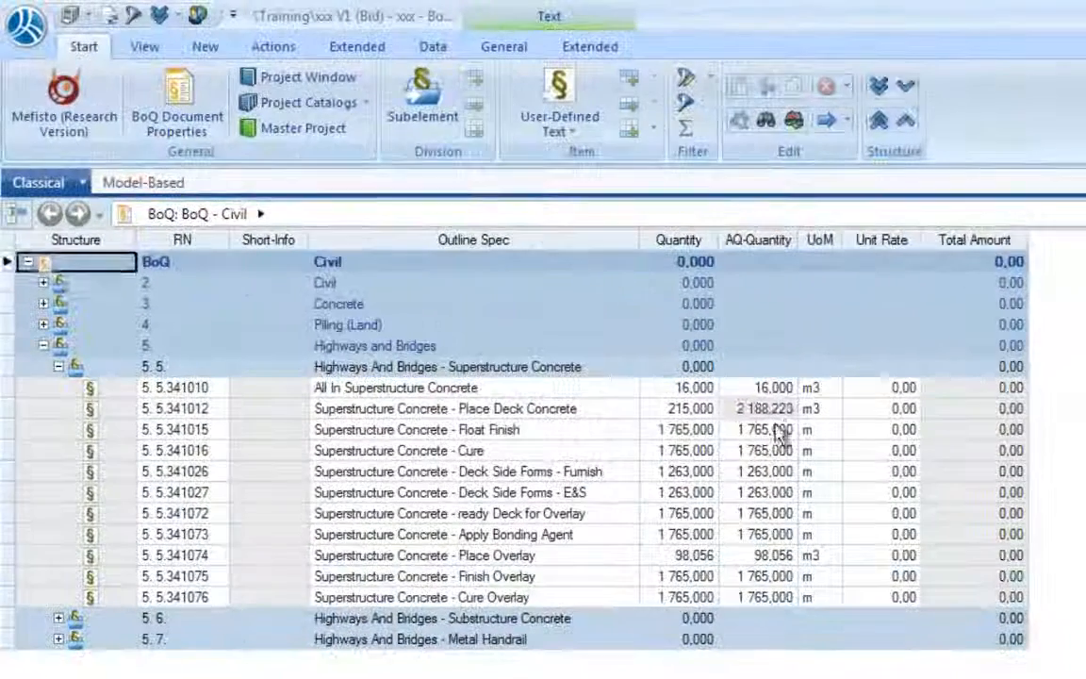
pyautogui.click(772, 408)
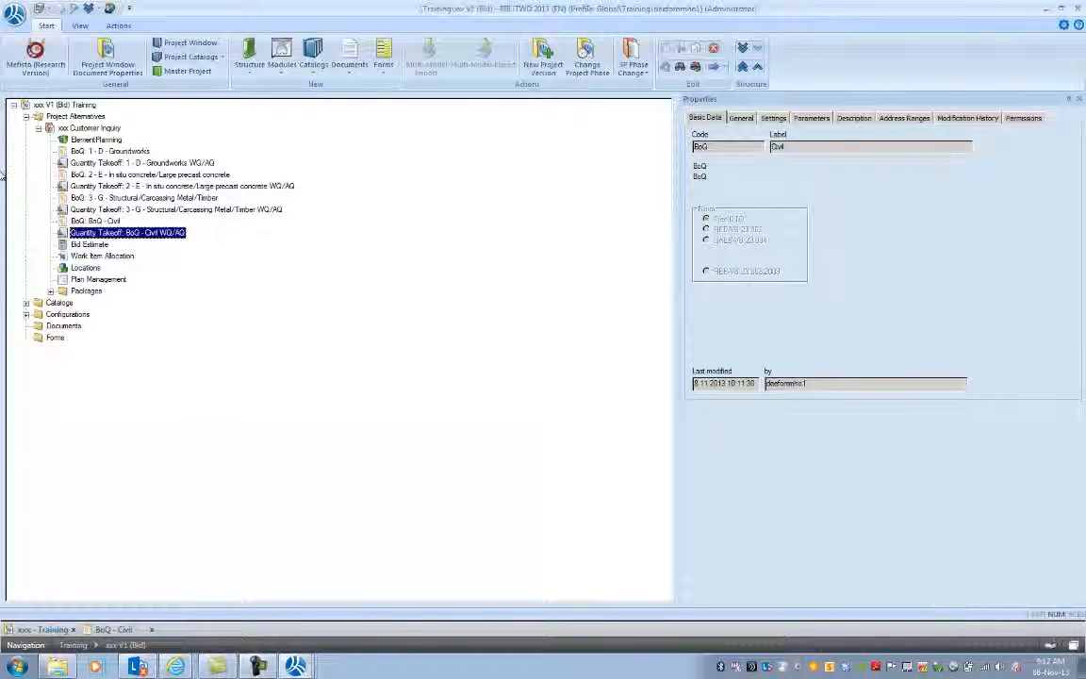
# Select the Bid Estimate under the xxx Customer Inquiry alternative in the project structure.
pyautogui.click(84, 244)
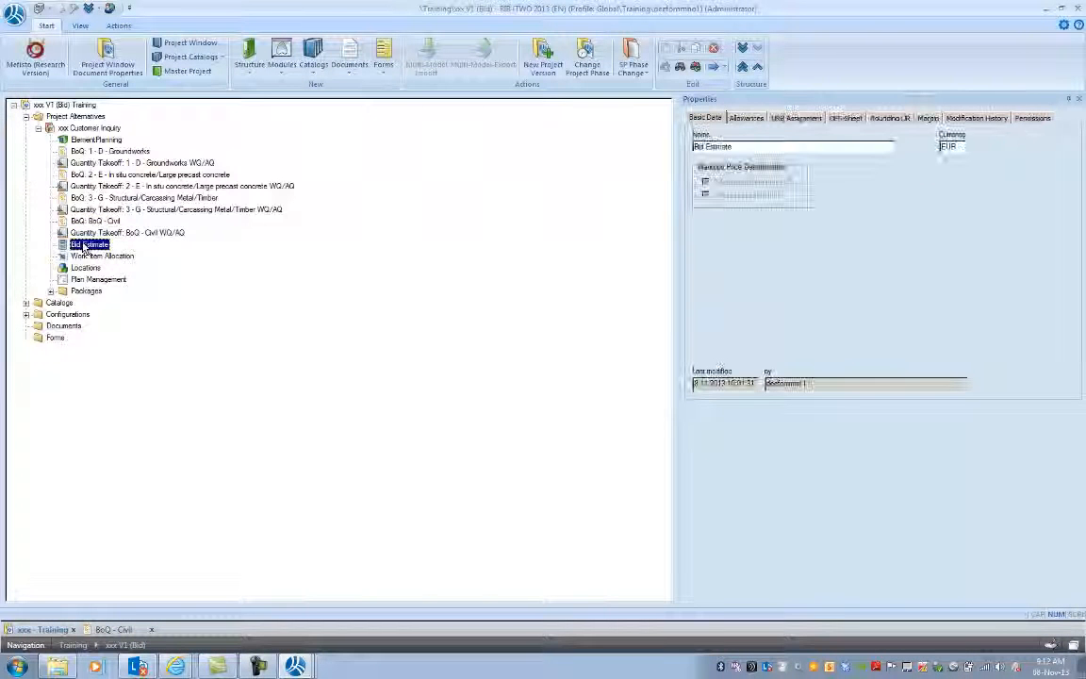